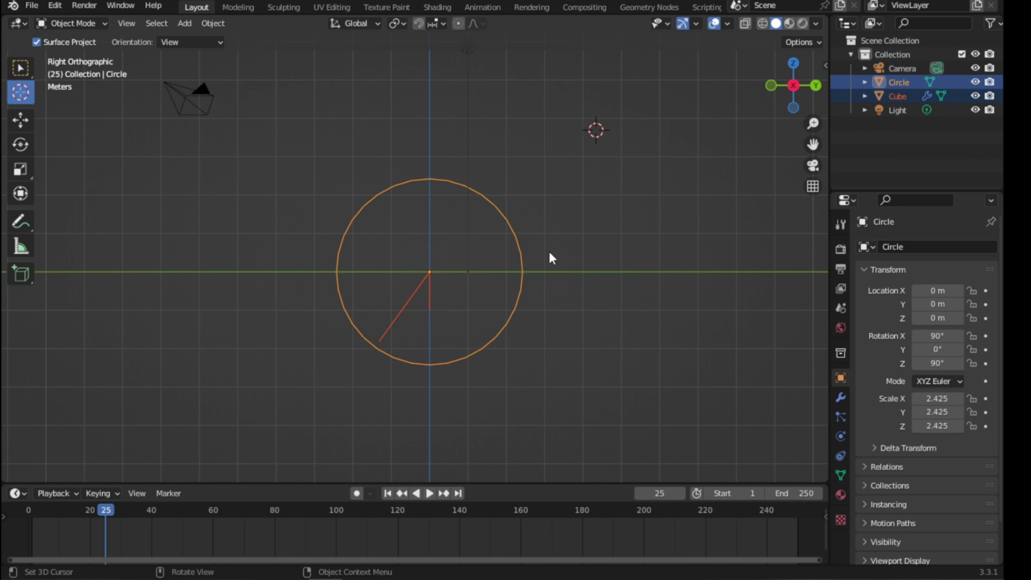
# Play the rotating clock-hand animation for a few seconds, then stop playback.
pyautogui.press('space')
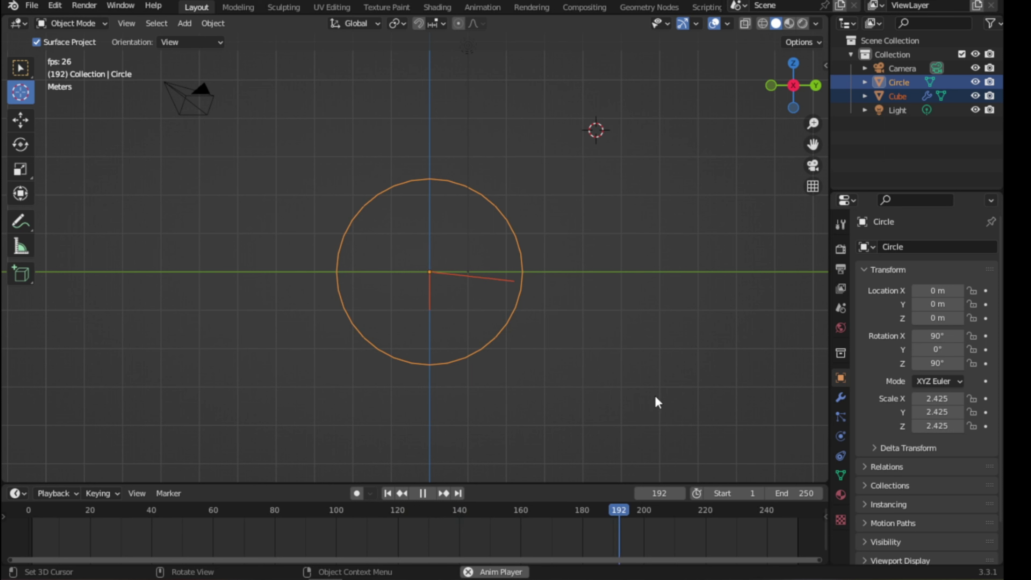
pyautogui.scroll(-2, 531, 525)
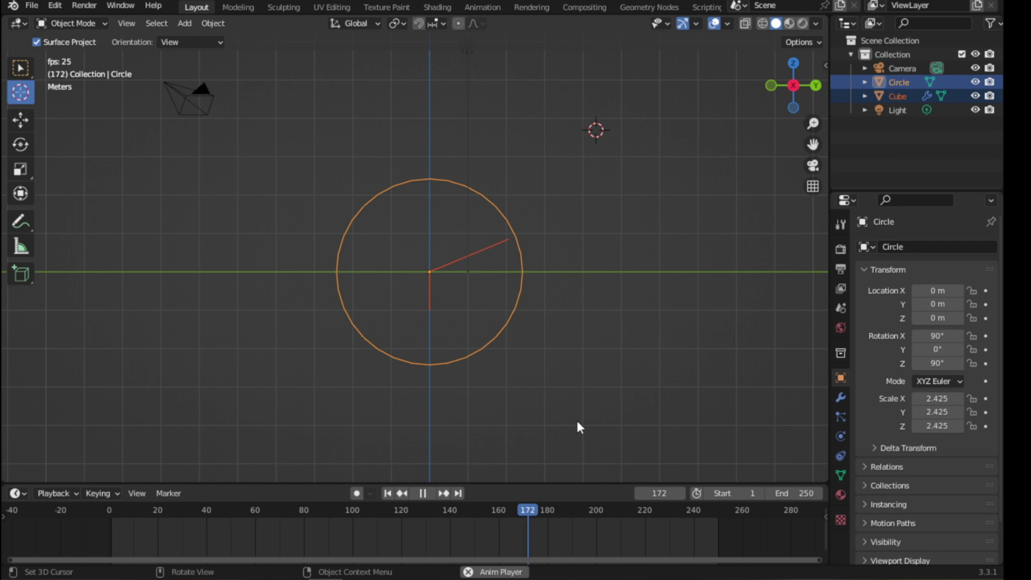
pyautogui.press('space')
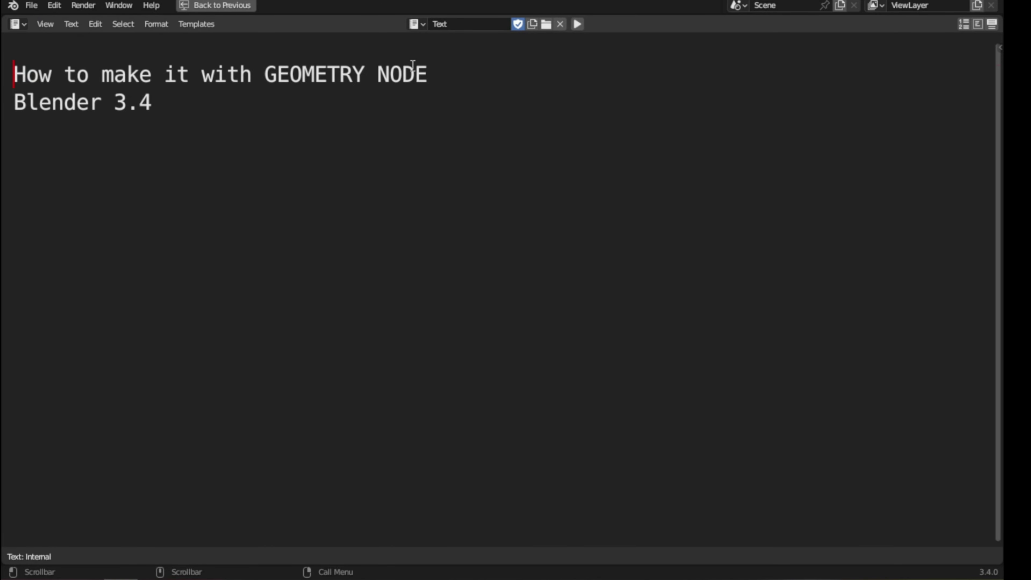
# Start a new line below 'Blender 3.4' in the notes and replay the animation once.
pyautogui.click(161, 103)
pyautogui.press('Return')
pyautogui.press('space')
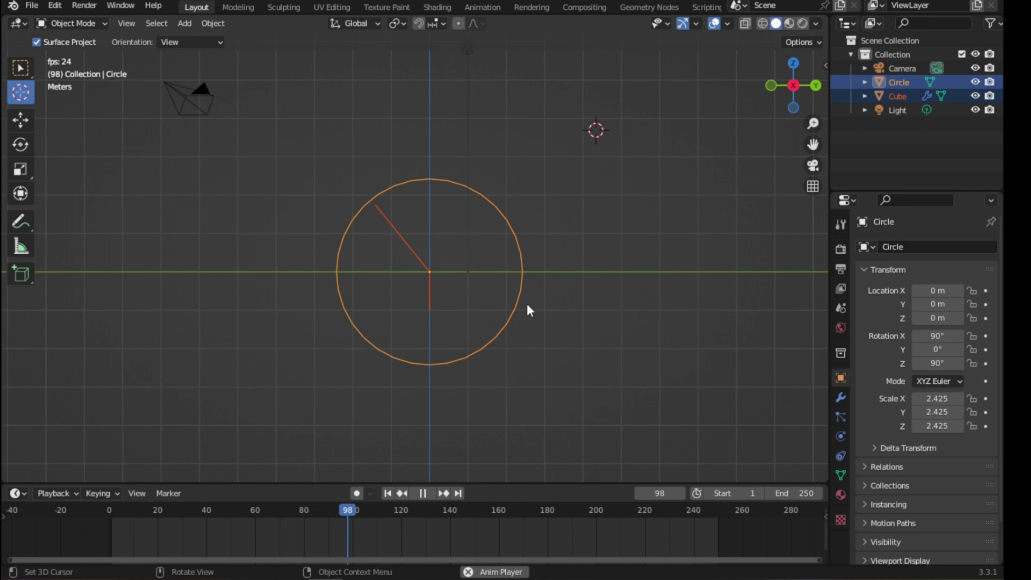
pyautogui.press('space')
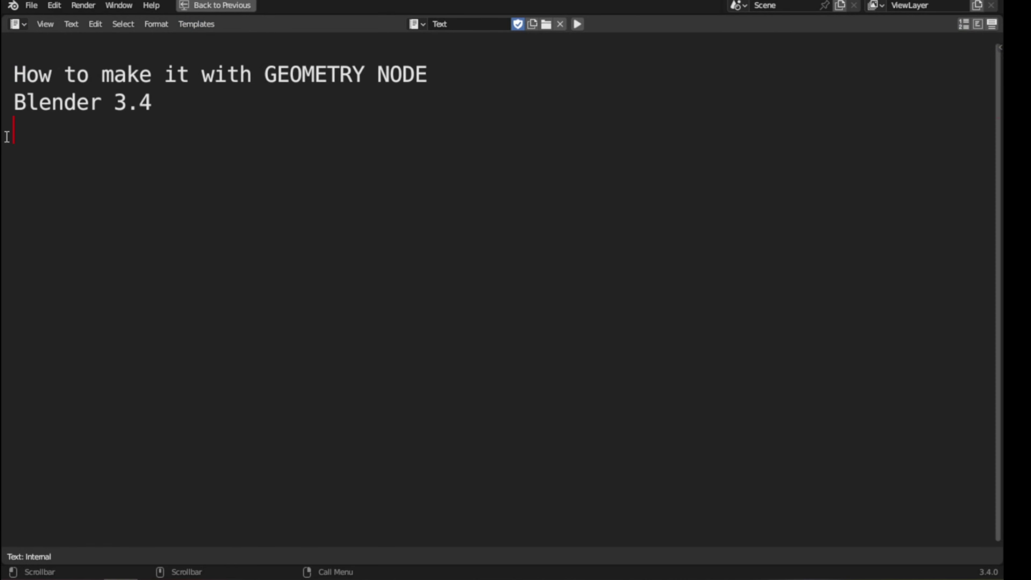
# Type 'start' on the new line and return from the full-screen notes to the normal layout.
pyautogui.write('sa')
pyautogui.press('BackSpace')
pyautogui.write('tart')
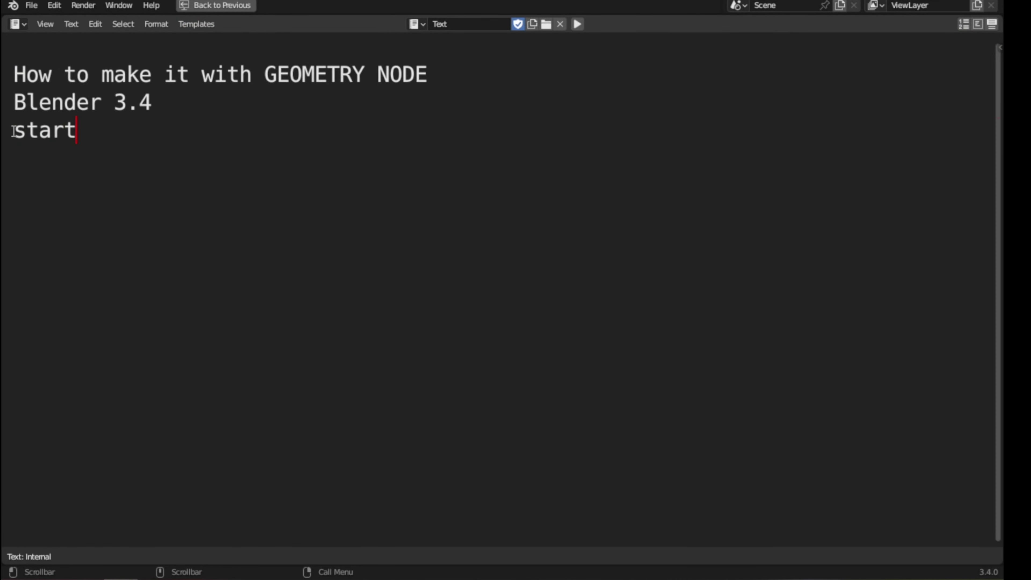
pyautogui.press('Return')
pyautogui.hotkey('ctrl', 'space')
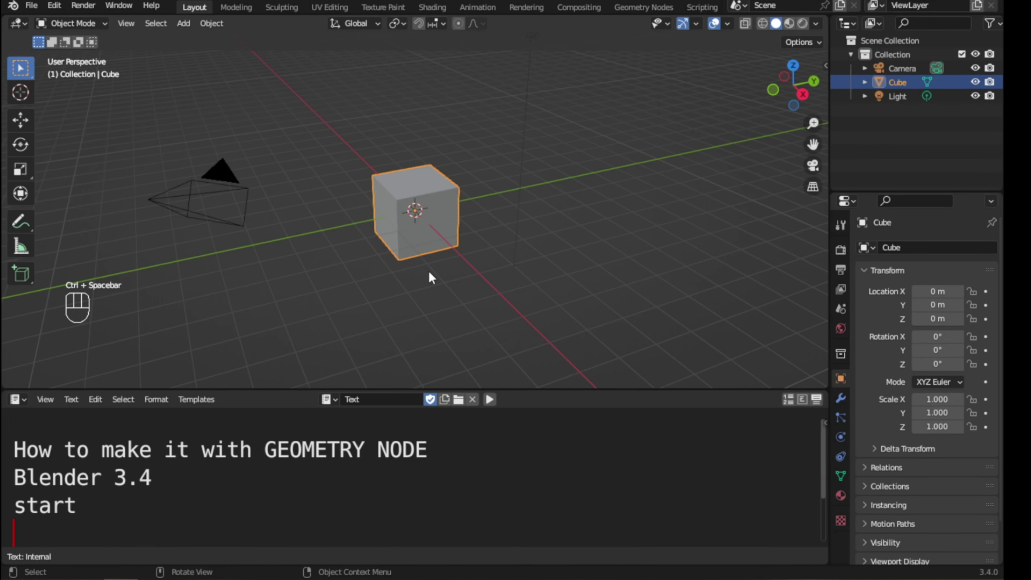
# Move to the Geometry Nodes workspace with the 3D view widened over the spreadsheet and resized.
pyautogui.moveTo(527, 388); pyautogui.dragTo(527, 403)
pyautogui.moveTo(447, 304); pyautogui.dragTo(460, 300, button='middle')
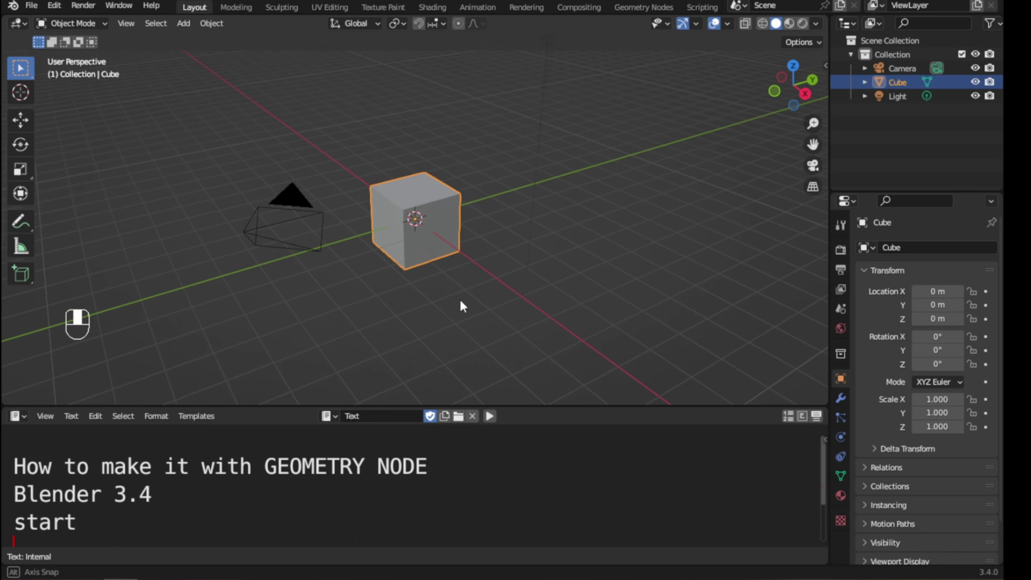
pyautogui.scroll(2, 447, 231)
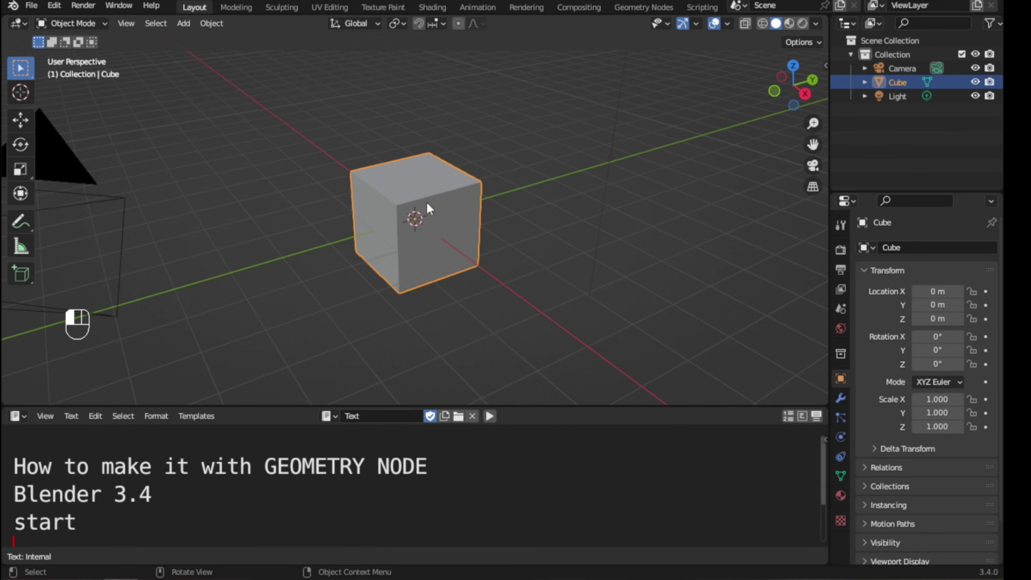
pyautogui.click(629, 9)
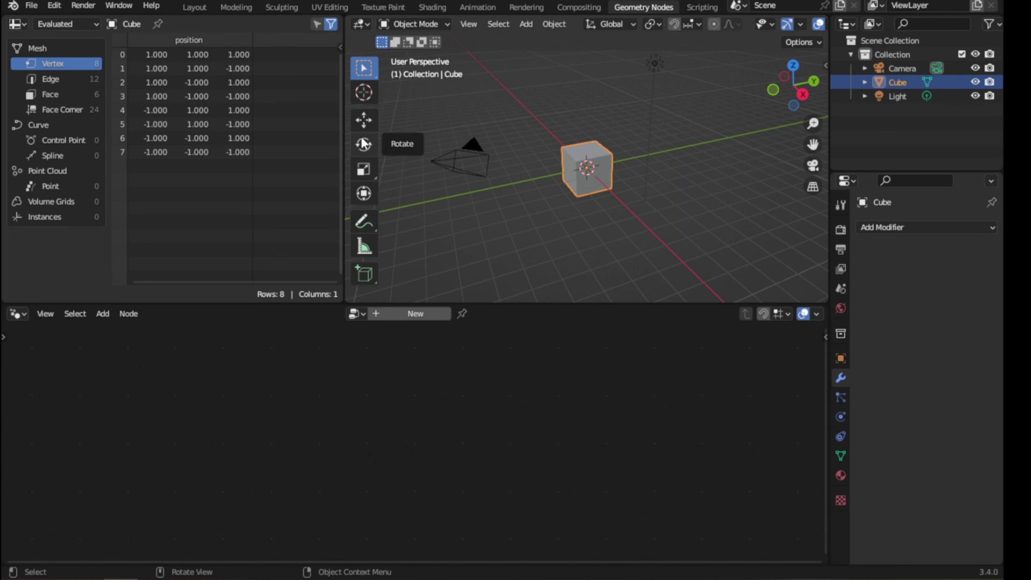
pyautogui.moveTo(341, 143); pyautogui.dragTo(73, 163)
pyautogui.moveTo(531, 303)
pyautogui.mouseDown()
pyautogui.moveTo(532, 419)
pyautogui.moveTo(531, 343)
pyautogui.mouseUp()
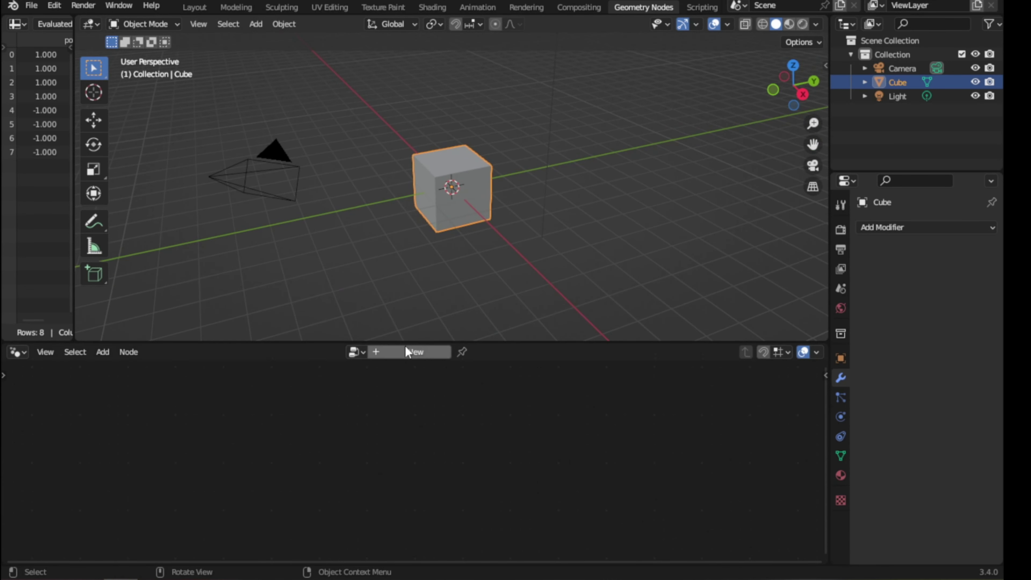
# Create a new geometry node group on the cube and name it 'clock hand'.
pyautogui.click(401, 349)
pyautogui.doubleClick(402, 351)
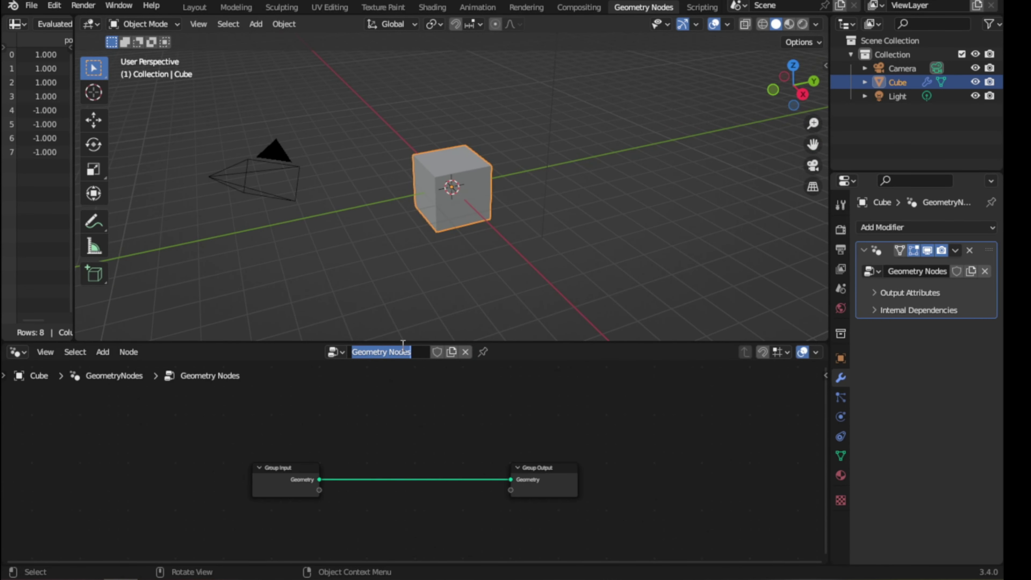
pyautogui.write('co')
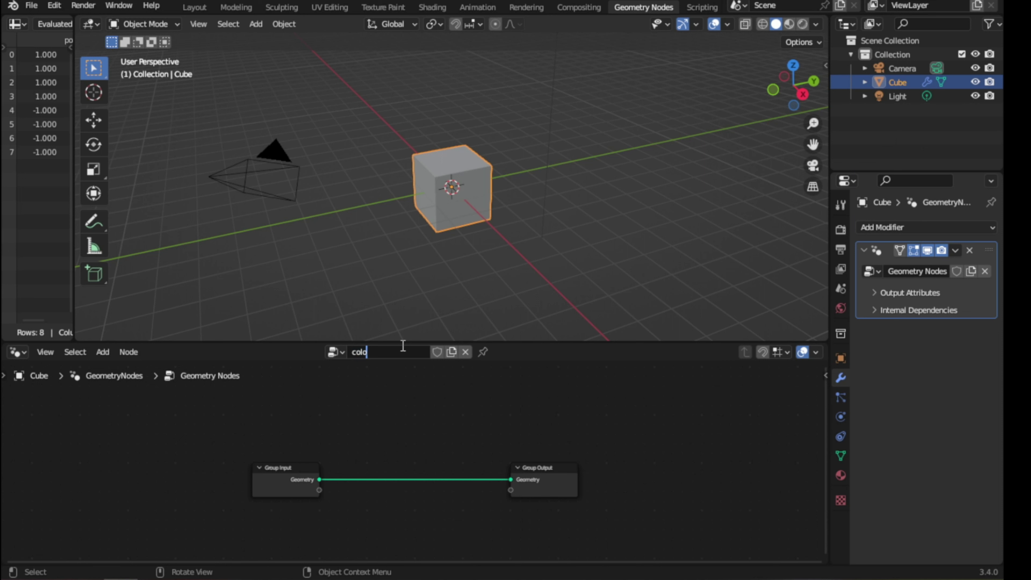
pyautogui.press('BackSpace')
pyautogui.write('lock hand')
pyautogui.press('Return')
# Turn on the on-screen key display from the viewport side panel.
pyautogui.press('n')
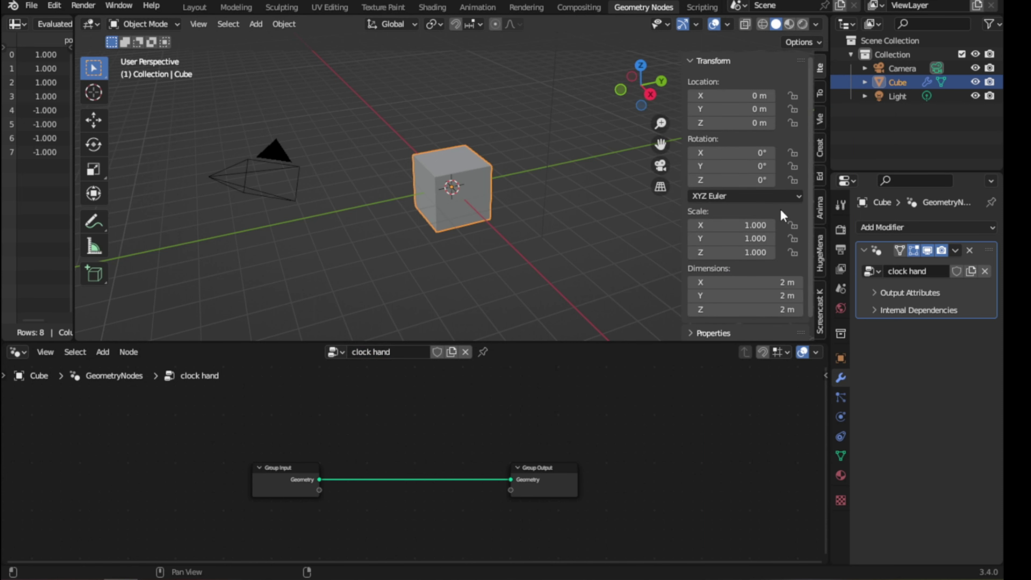
pyautogui.click(823, 304)
pyautogui.press('n')
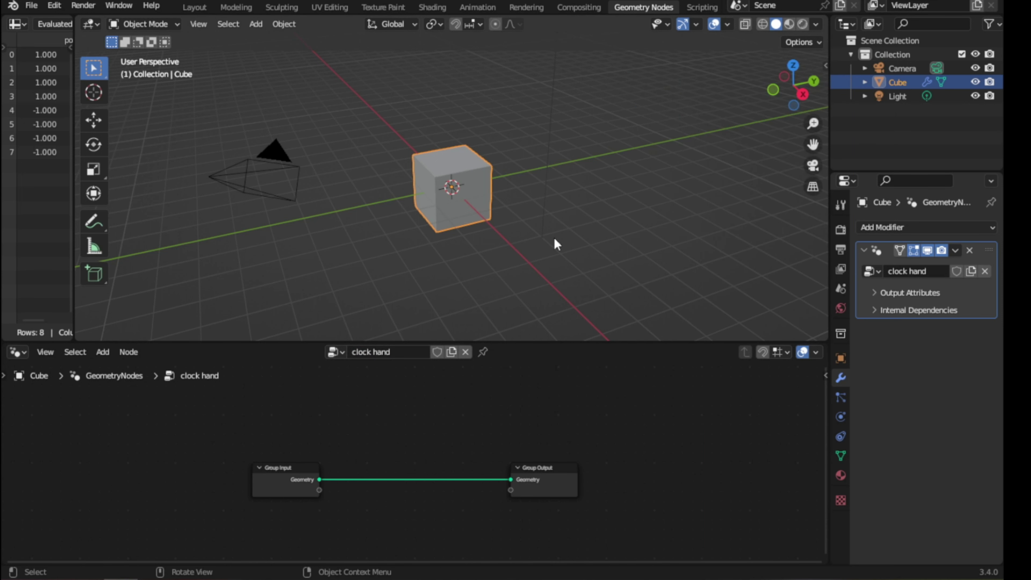
pyautogui.press('n')
pyautogui.click(700, 61)
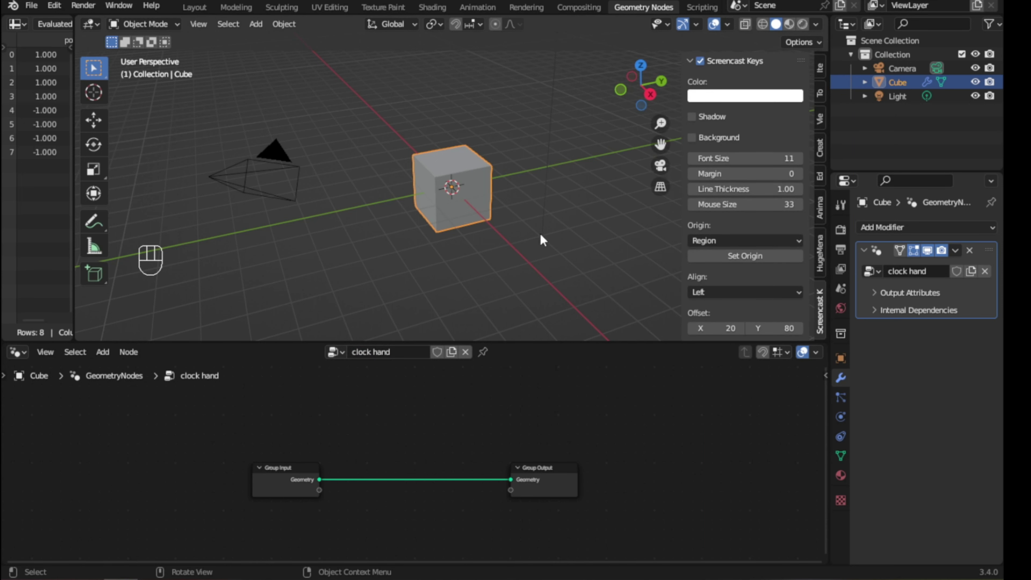
pyautogui.press('n')
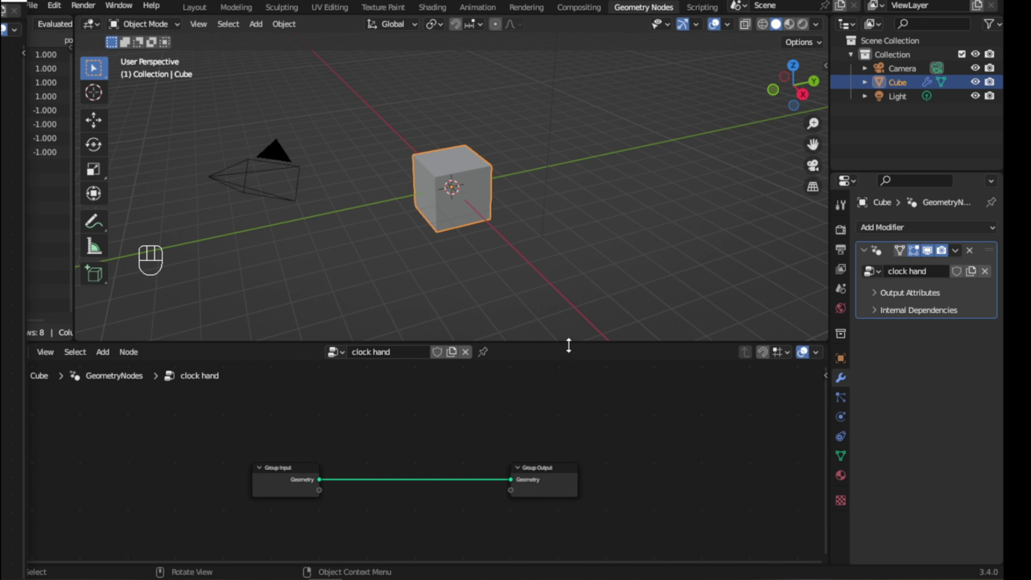
# Enlarge and zoom the node editor, then shift the Group Input node up and right.
pyautogui.moveTo(574, 341); pyautogui.dragTo(574, 283)
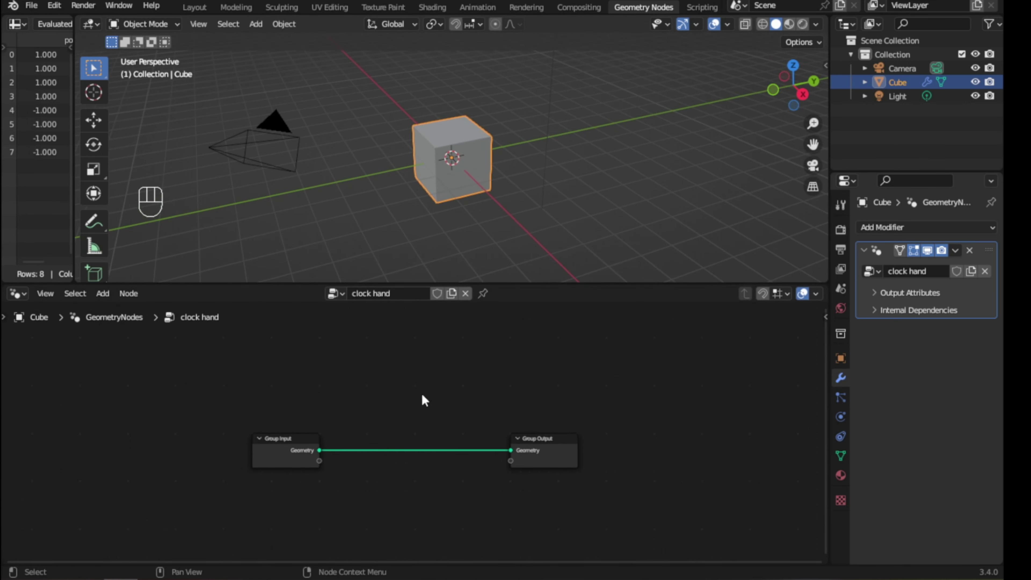
pyautogui.scroll(1, 418, 396)
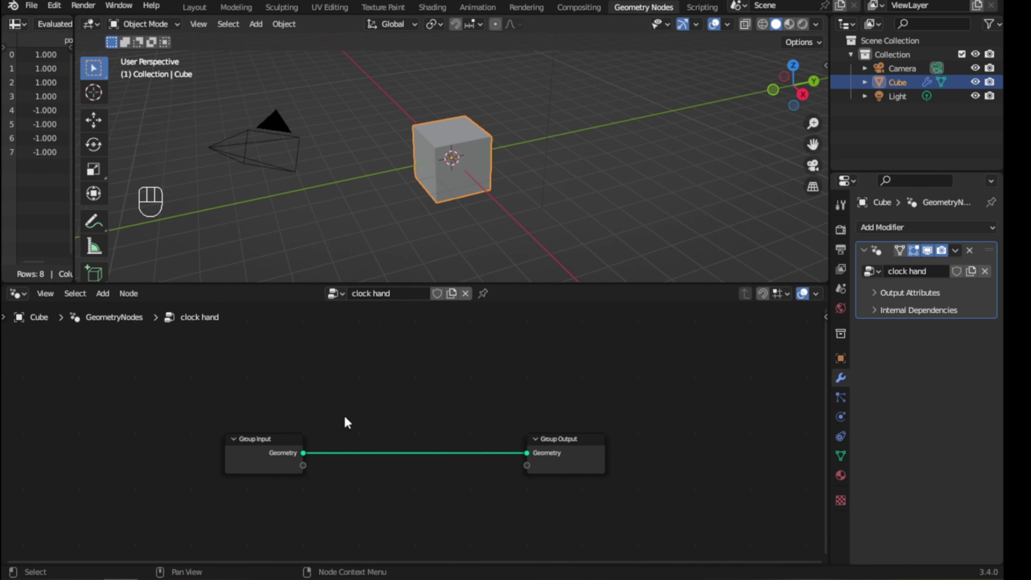
pyautogui.scroll(1, 347, 423)
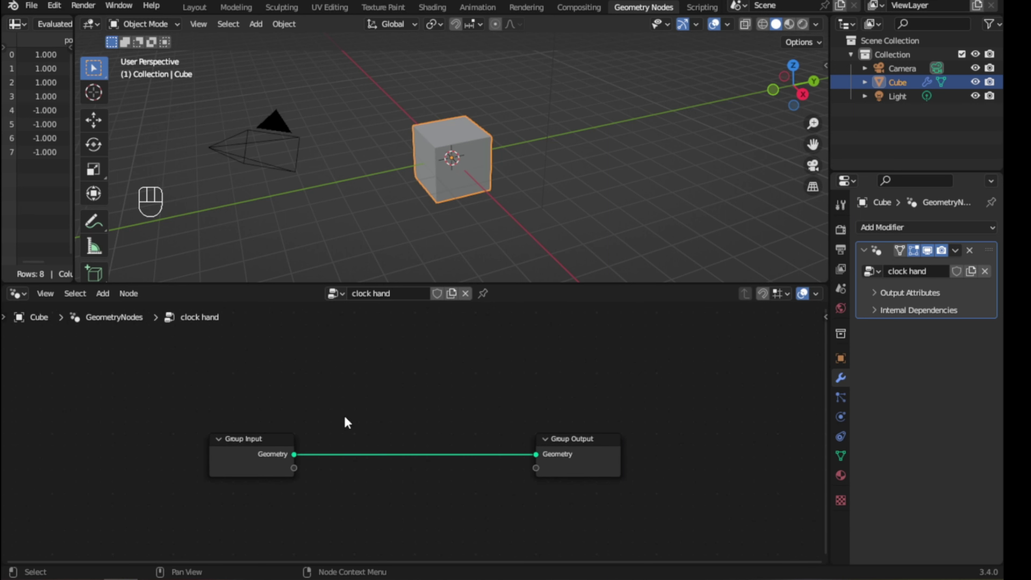
pyautogui.scroll(2, 344, 416)
pyautogui.scroll(-1, 371, 416)
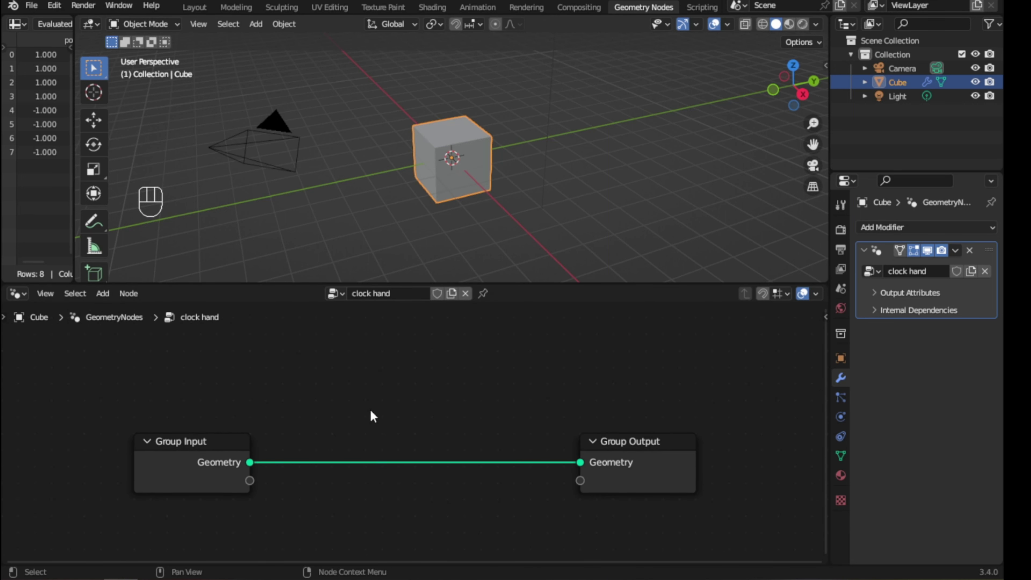
pyautogui.scroll(-1, 378, 410)
pyautogui.scroll(1, 388, 408)
pyautogui.scroll(1, 392, 408)
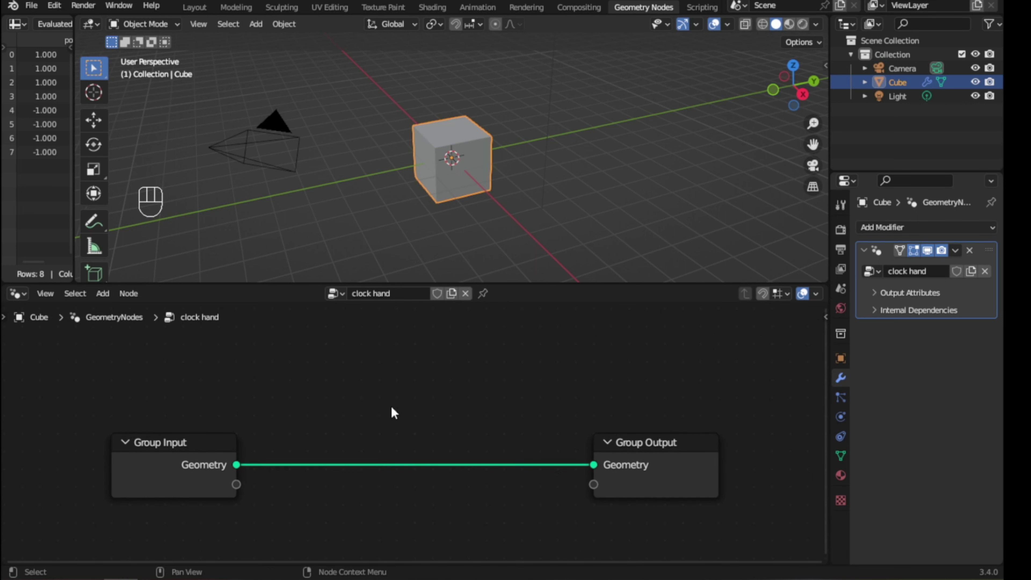
pyautogui.scroll(-2, 392, 410)
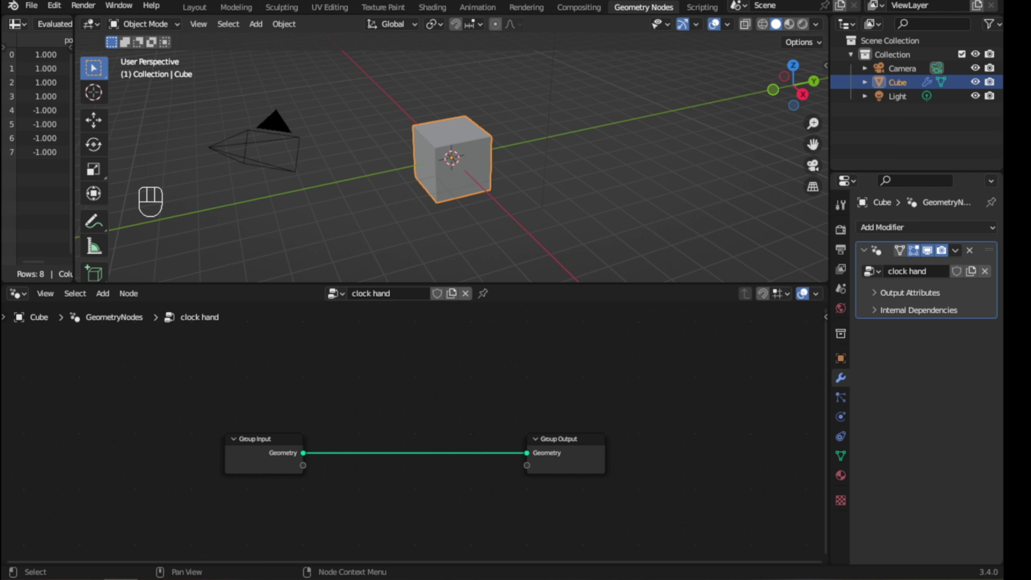
pyautogui.scroll(-1, 416, 431)
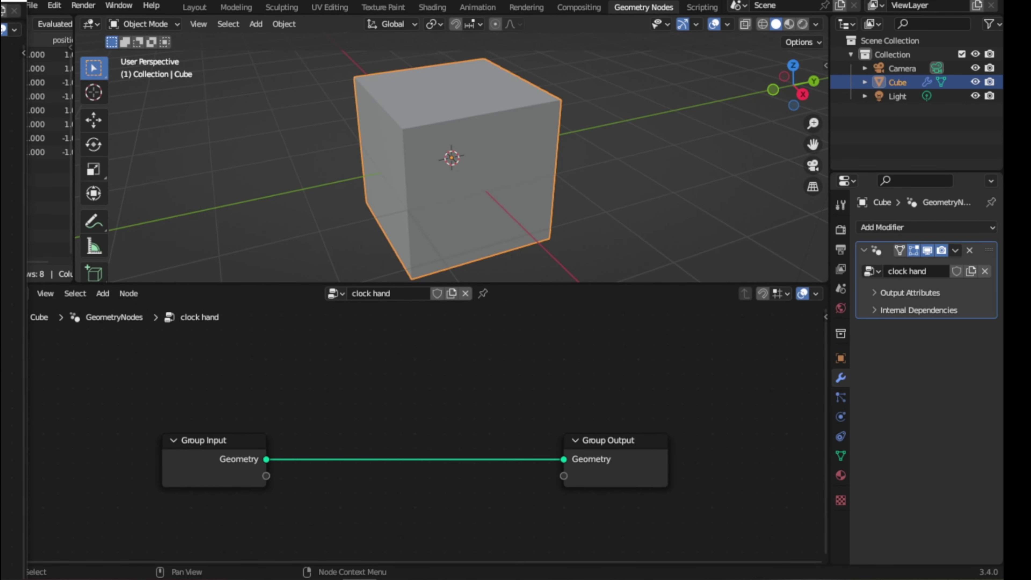
pyautogui.scroll(2, 313, 431)
pyautogui.scroll(-1, 306, 425)
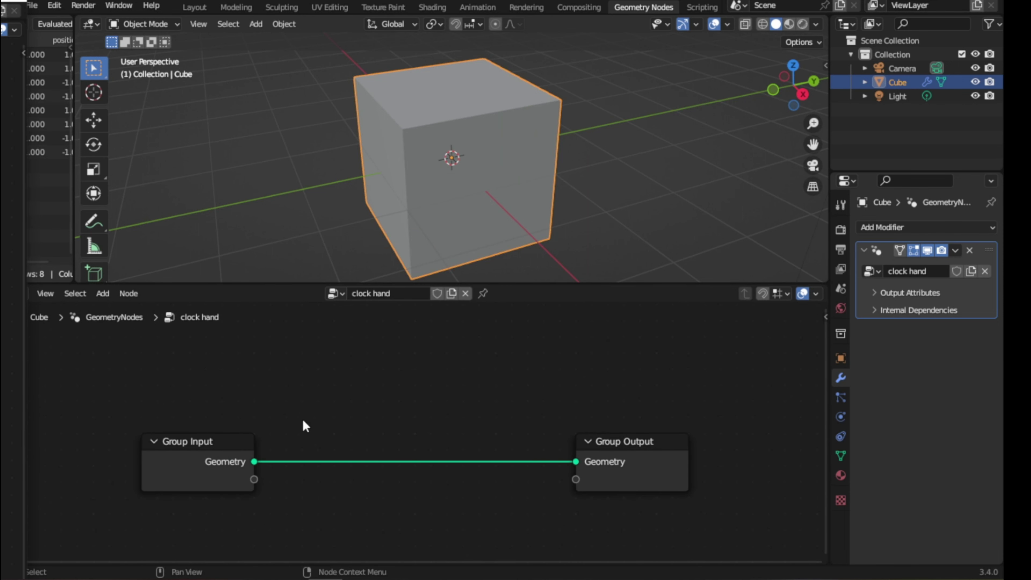
pyautogui.moveTo(217, 443); pyautogui.dragTo(240, 418)
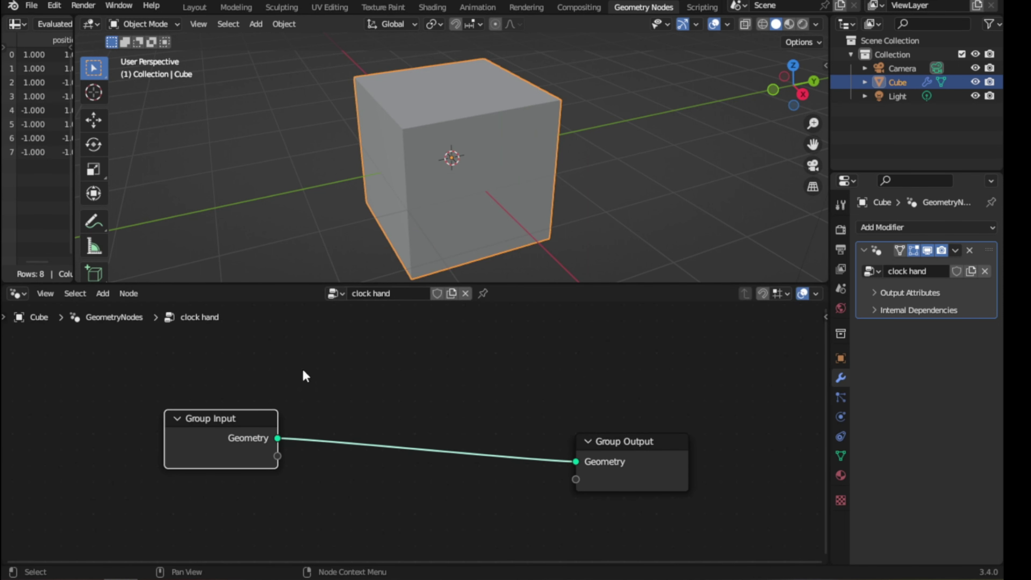
# Insert a Mesh Line node into the Group Input to Group Output link.
pyautogui.click(381, 418)
pyautogui.hotkey('shift', 'a')
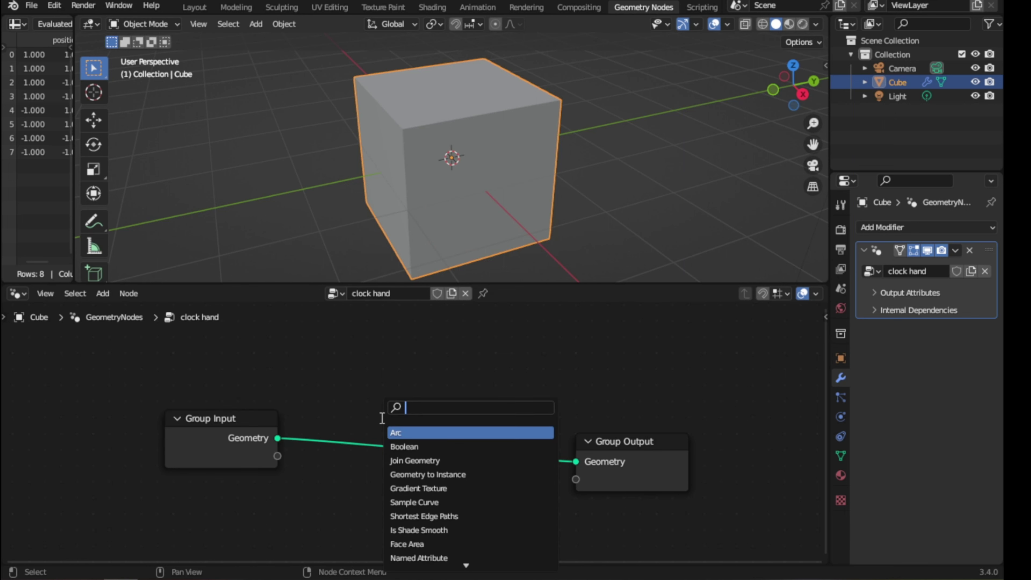
pyautogui.write('mesh')
pyautogui.press('Return')
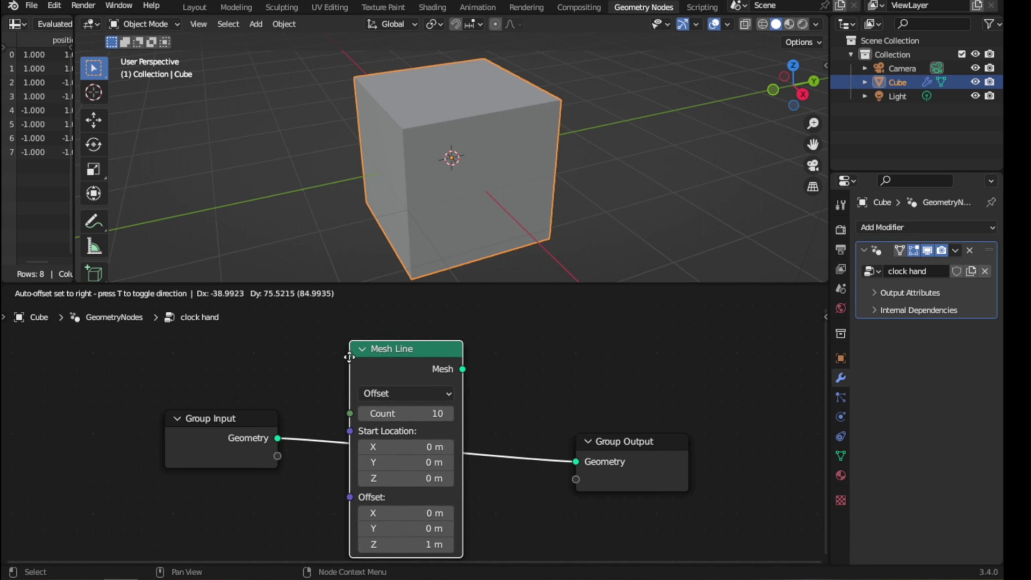
pyautogui.click(346, 360)
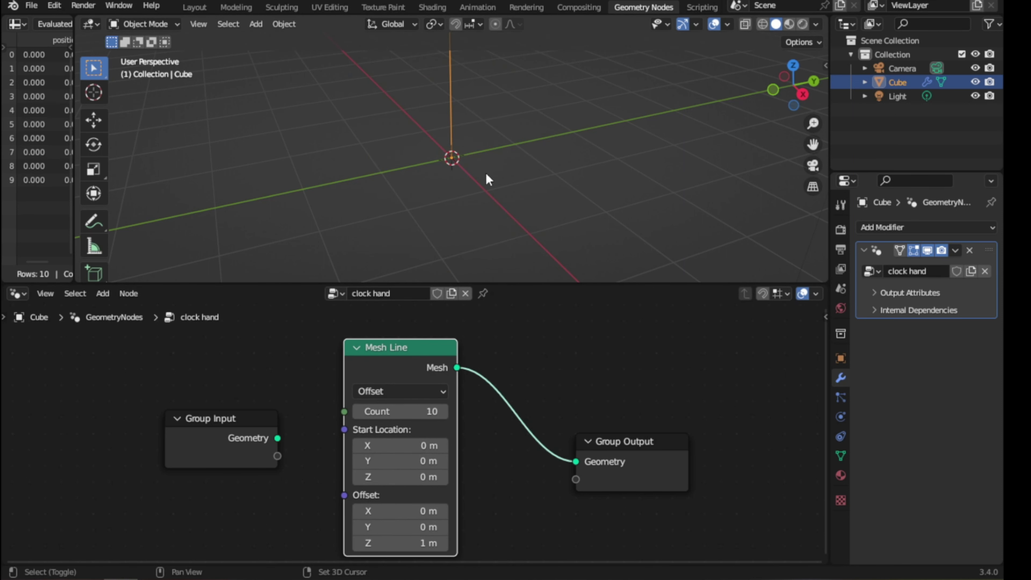
# Inspect the line of points in the 3D view from the front (numpad 1).
pyautogui.moveTo(486, 173)
pyautogui.mouseDown(button='middle')
pyautogui.moveTo(499, 230)
pyautogui.moveTo(497, 216)
pyautogui.mouseUp(button='middle')
pyautogui.scroll(-3, 497, 216)
pyautogui.scroll(-2, 496, 213)
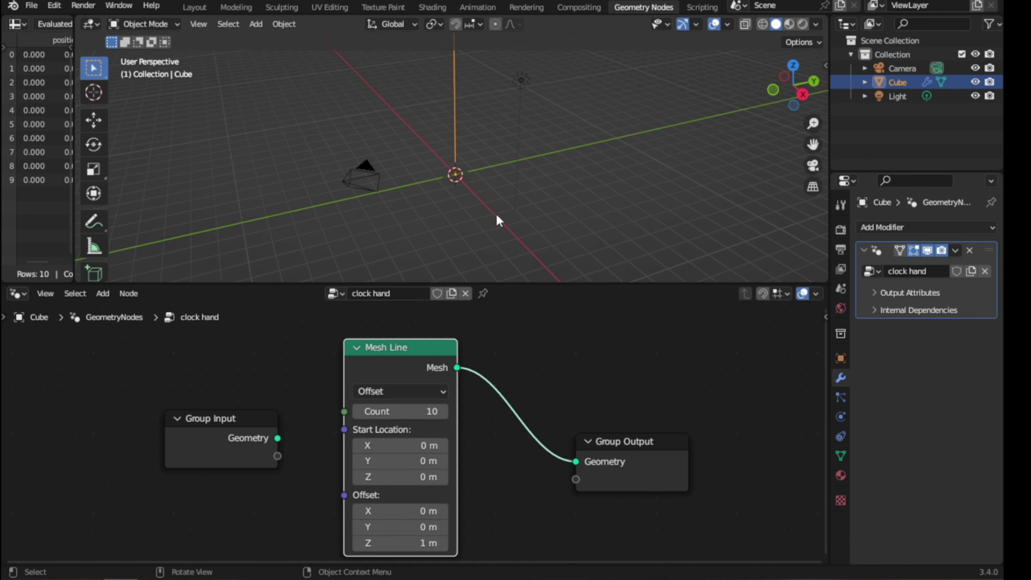
pyautogui.scroll(-1, 496, 214)
pyautogui.press('KP_1')
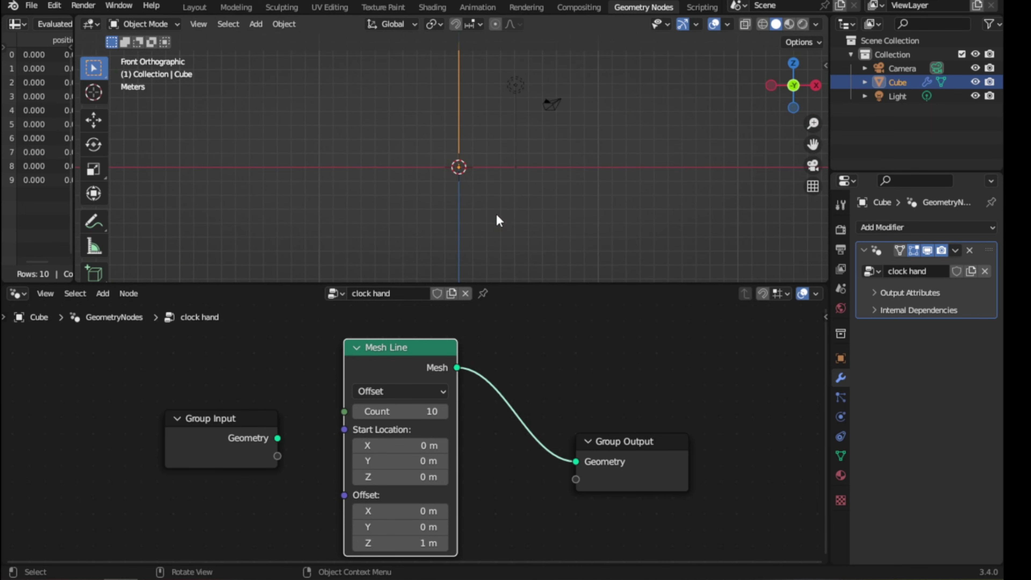
pyautogui.keyDown('shift'); pyautogui.moveTo(494, 214); pyautogui.dragTo(491, 242, button='middle'); pyautogui.keyUp('shift')
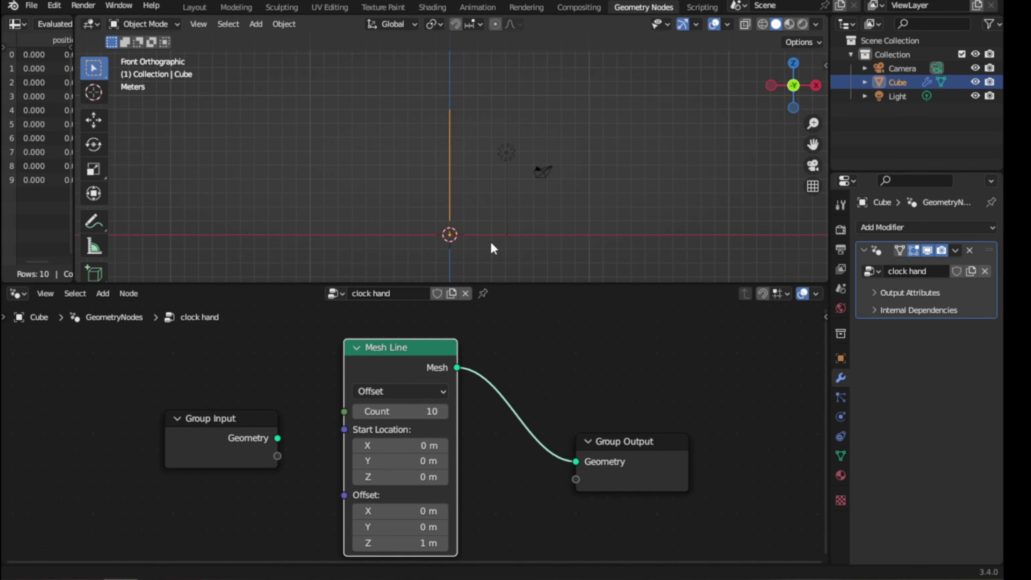
# Set the Mesh Line to End Points mode and move Group Input out of the way.
pyautogui.click(392, 390)
pyautogui.click(391, 425)
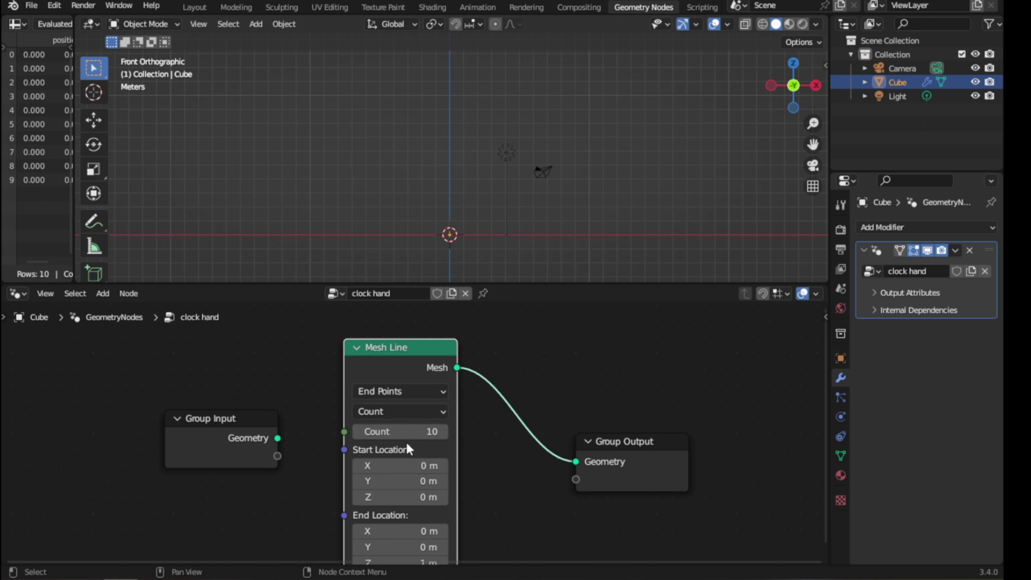
pyautogui.keyDown('shift'); pyautogui.scroll(-1, 411, 449); pyautogui.keyUp('shift')
pyautogui.keyDown('shift'); pyautogui.scroll(-4, 413, 385); pyautogui.keyUp('shift')
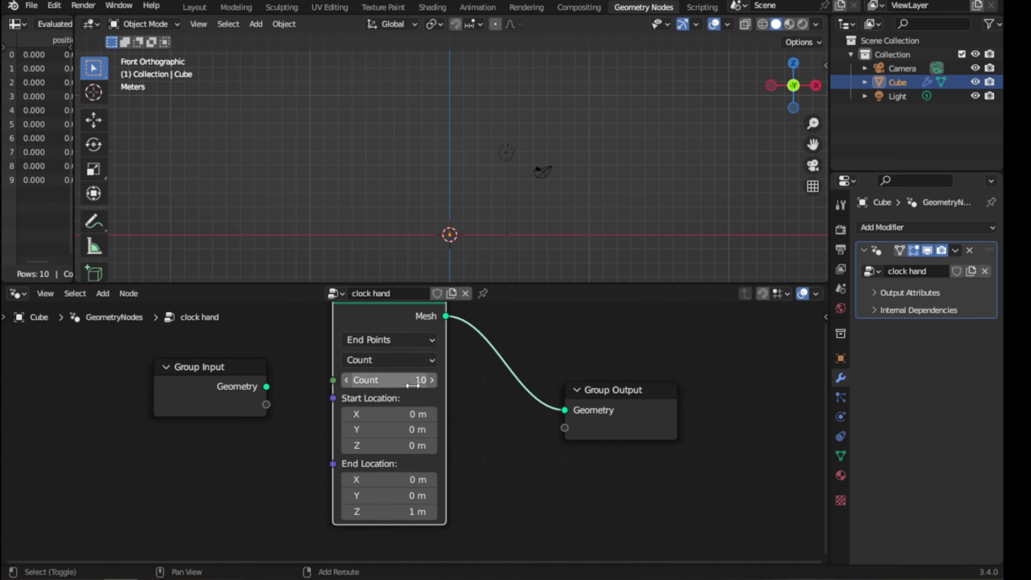
pyautogui.moveTo(413, 386); pyautogui.dragTo(515, 433, button='middle')
pyautogui.scroll(-1, 406, 430)
pyautogui.moveTo(337, 426); pyautogui.dragTo(192, 475)
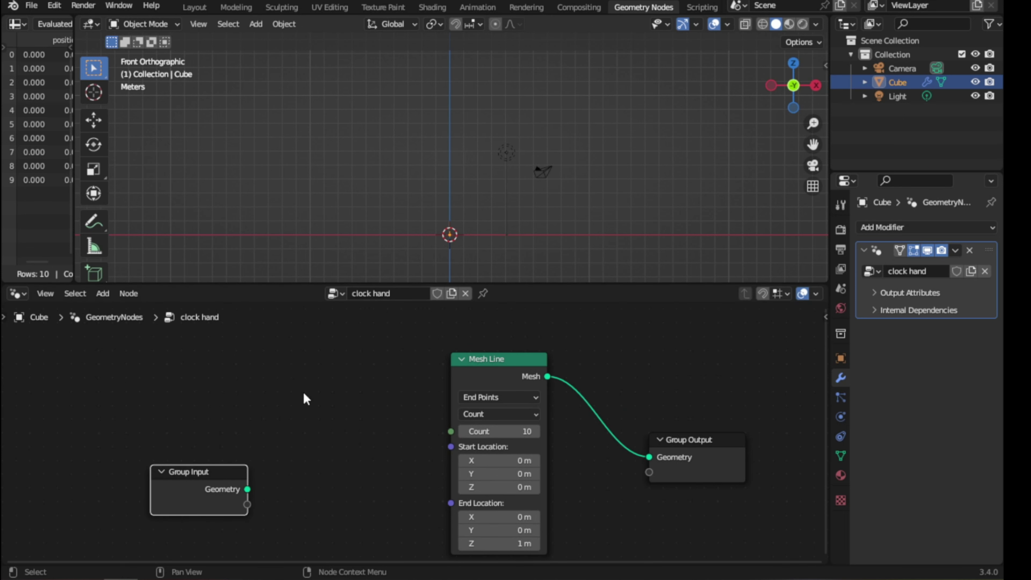
# Add a Vector node from the node search, then delete it as unwanted.
pyautogui.click(327, 392)
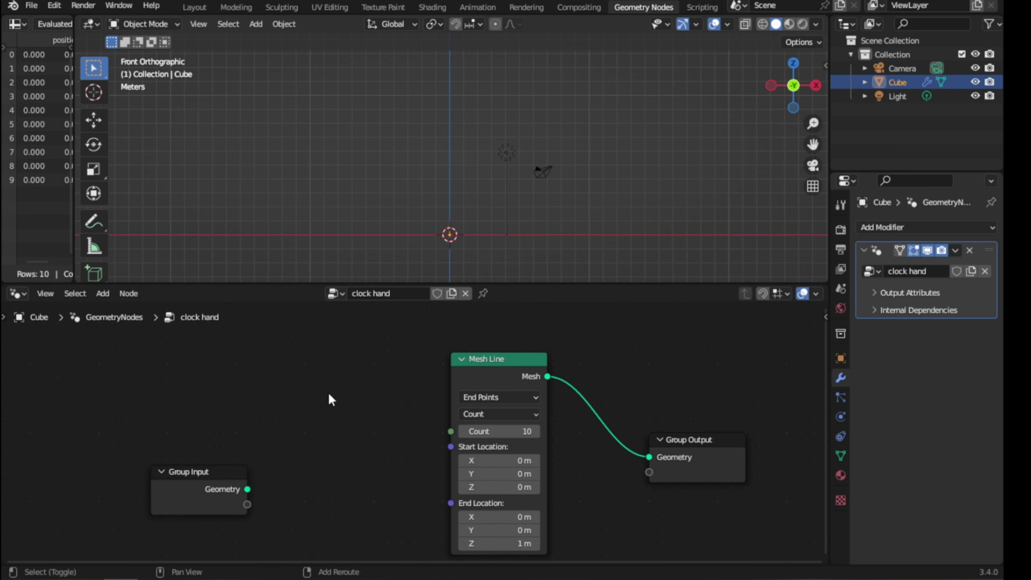
pyautogui.hotkey('shift', 'a')
pyautogui.write('vet')
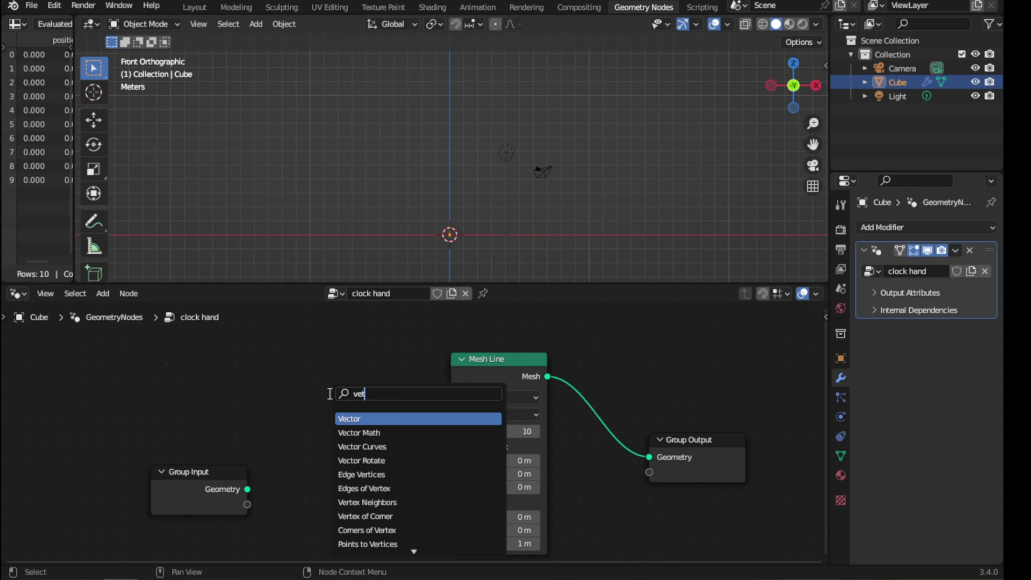
pyautogui.press('BackSpace')
pyautogui.write('c')
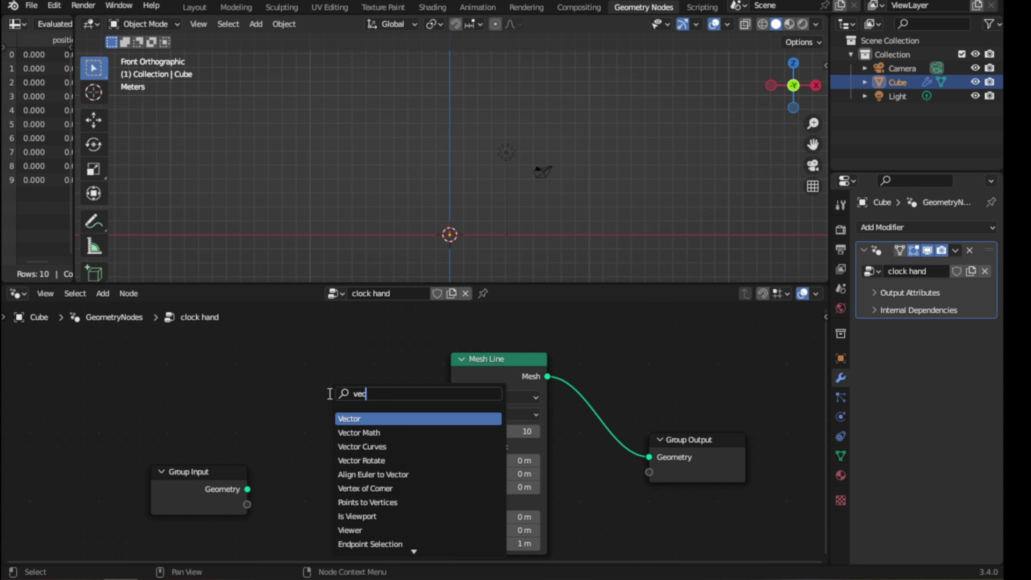
pyautogui.press('Return')
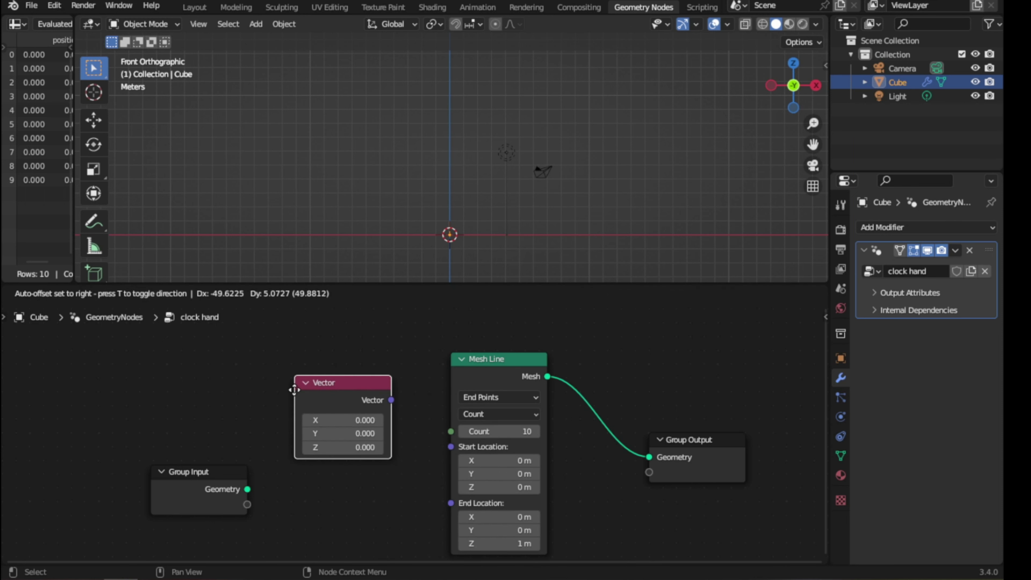
pyautogui.click(296, 395)
pyautogui.press('x')
# Place a Vector Rotate node to the left of the Mesh Line node.
pyautogui.hotkey('shift', 'a')
pyautogui.write('v')
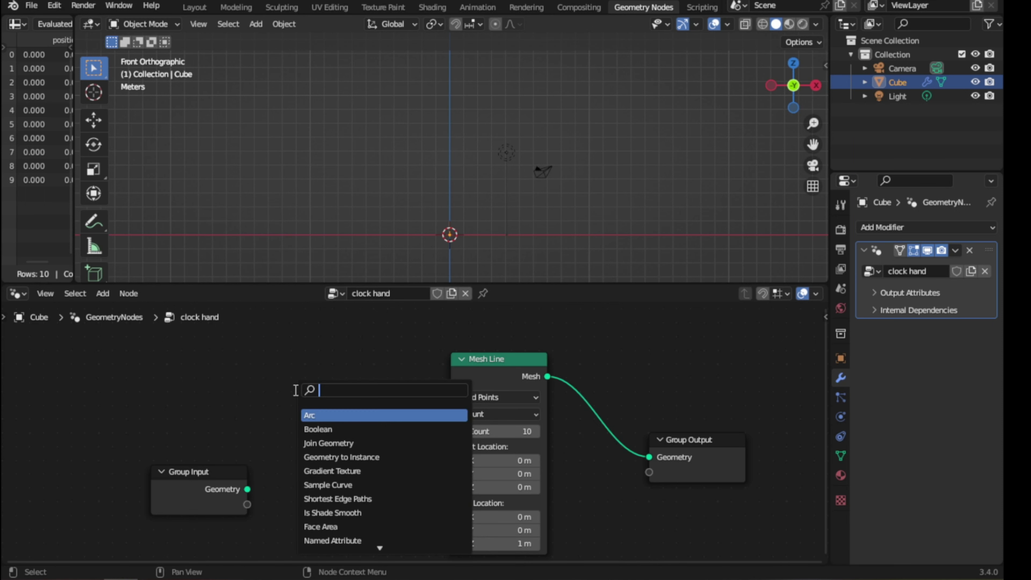
pyautogui.write('ector')
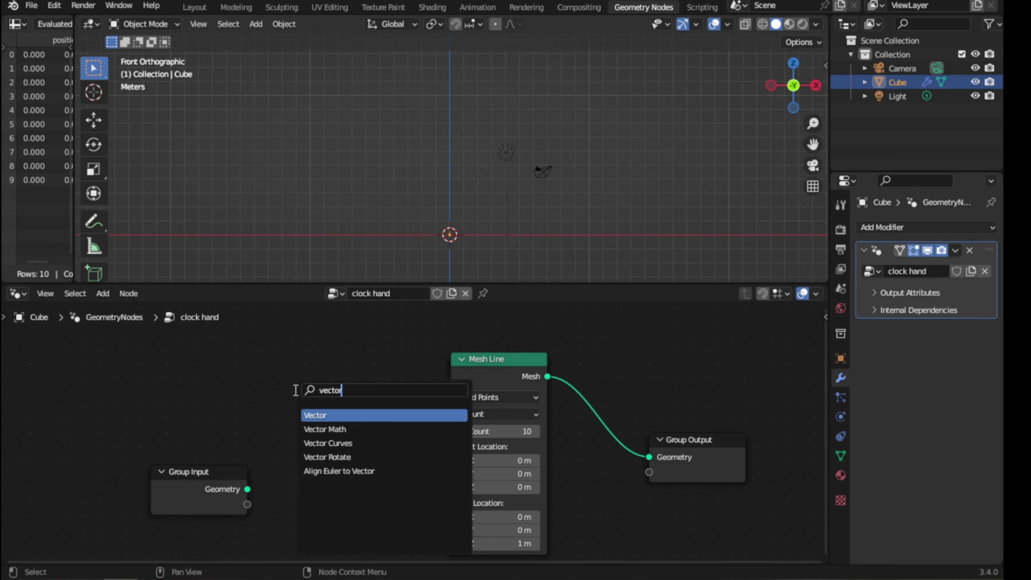
pyautogui.press('Down')
pyautogui.press('Down')
pyautogui.press('Down')
pyautogui.press('Return')
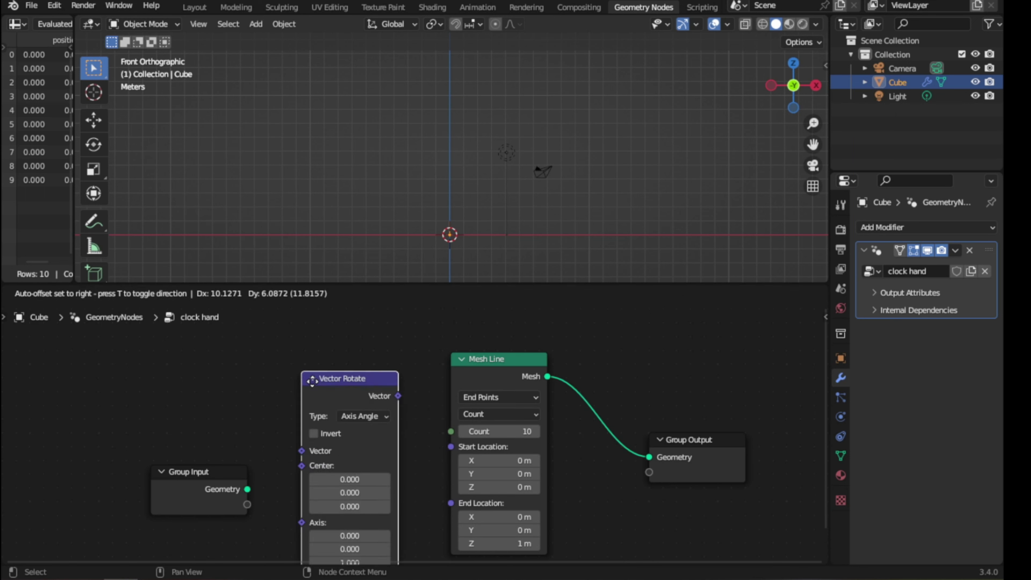
pyautogui.click(305, 345)
pyautogui.scroll(-1, 375, 358)
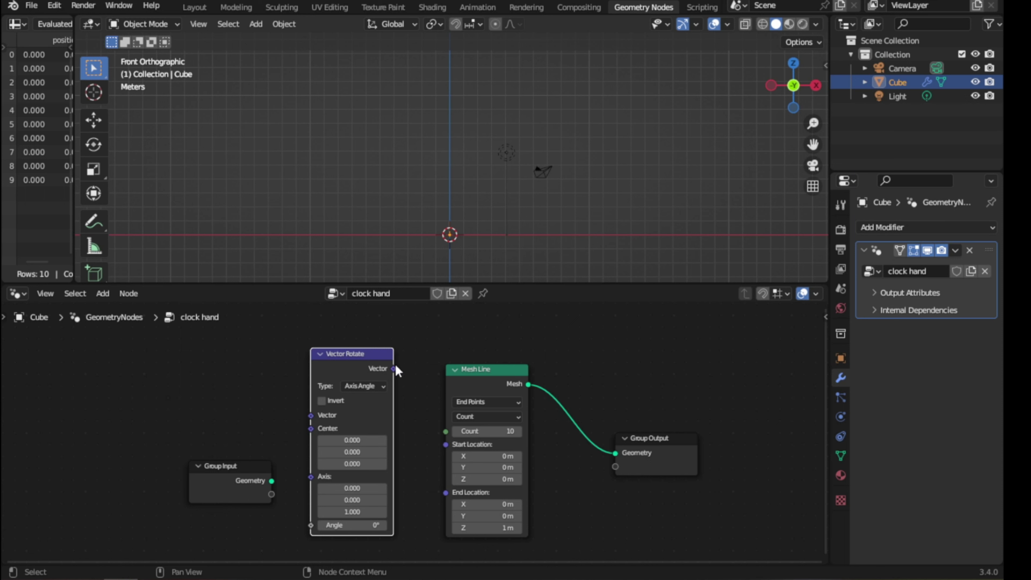
# Connect Vector Rotate's Vector output to the Mesh Line's End Location socket.
pyautogui.moveTo(394, 368); pyautogui.dragTo(441, 494)
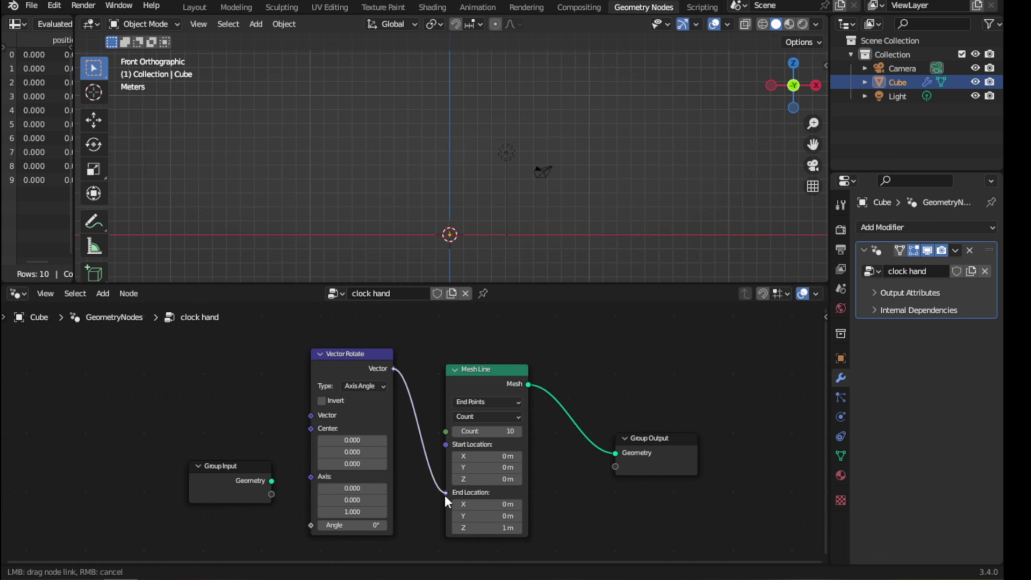
pyautogui.rightClick(445, 495)
pyautogui.scroll(8, 447, 156)
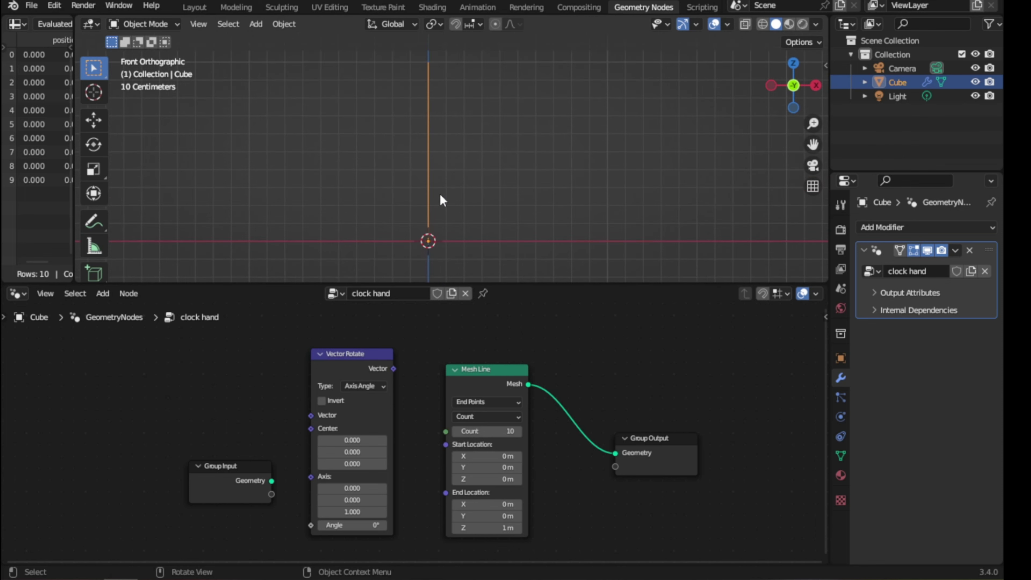
pyautogui.moveTo(394, 368); pyautogui.dragTo(445, 493)
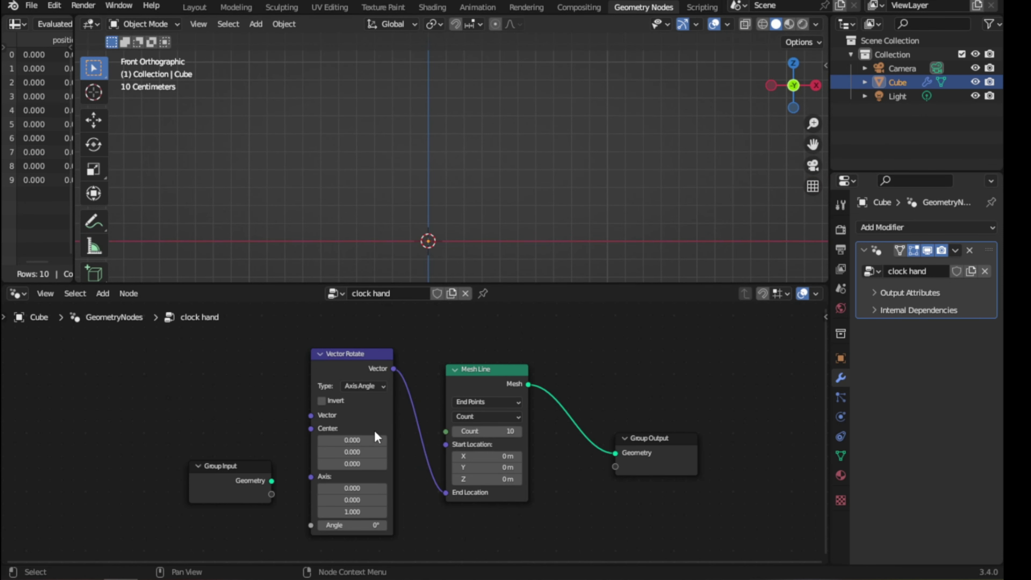
# Set the Vector Rotate Angle to 180° and rearrange the node tree into view.
pyautogui.click(352, 524)
pyautogui.write('180')
pyautogui.press('Return')
pyautogui.moveTo(219, 466); pyautogui.dragTo(73, 499)
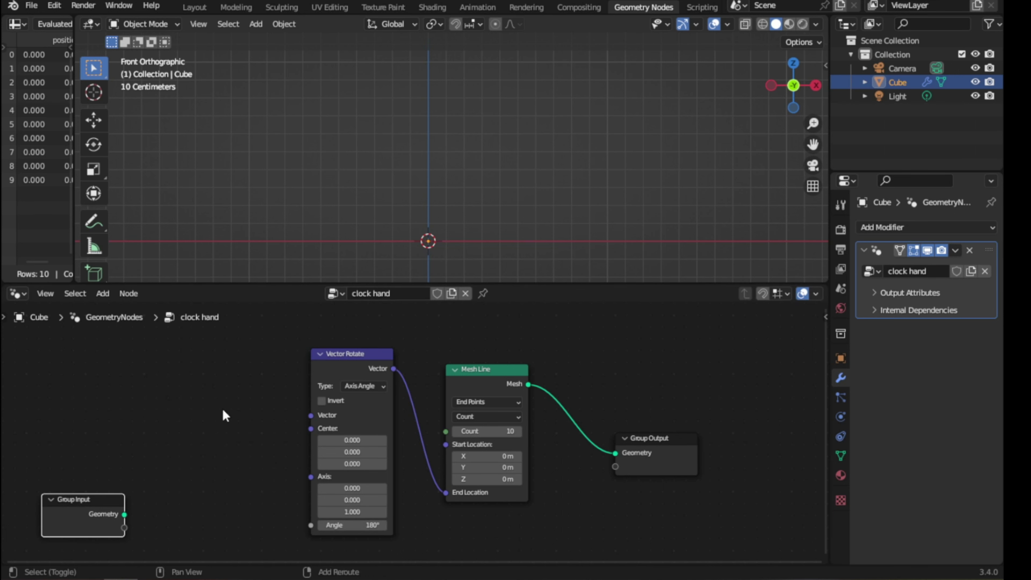
pyautogui.moveTo(223, 409); pyautogui.dragTo(321, 404, button='middle')
# Duplicate the Mesh Line node and place the copy left of Vector Rotate.
pyautogui.click(288, 430)
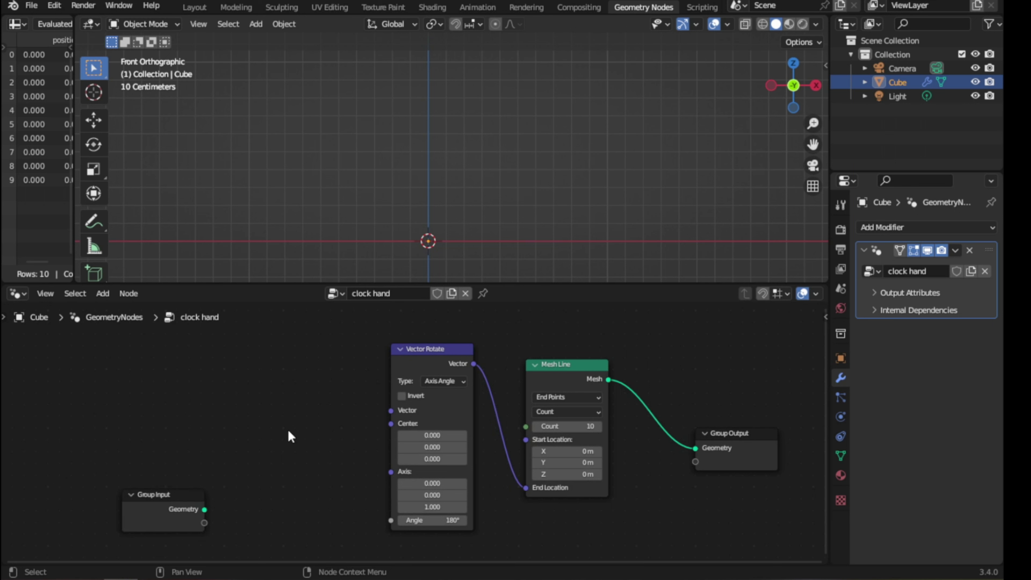
pyautogui.click(574, 363)
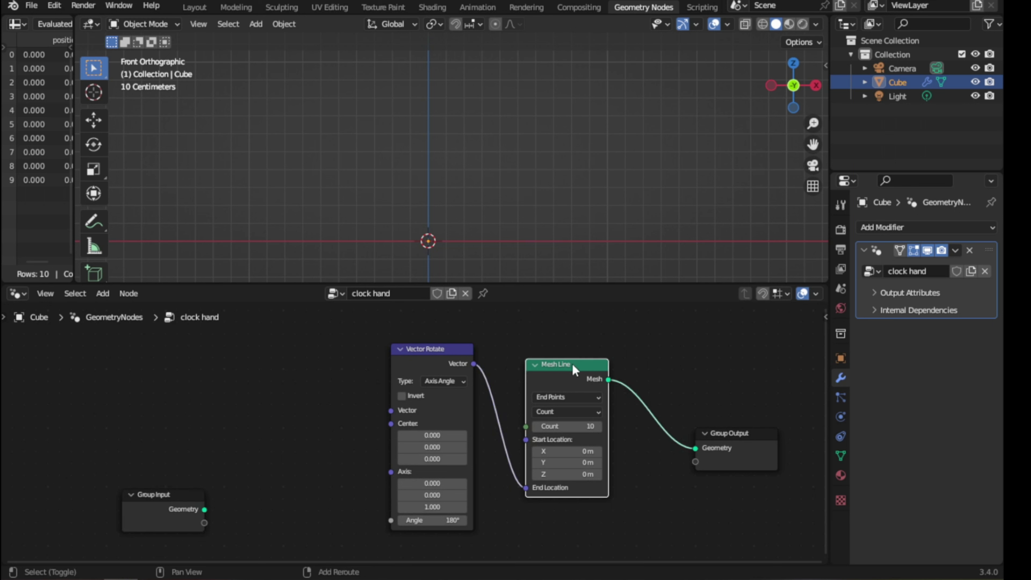
pyautogui.hotkey('shift', 'd')
pyautogui.click(313, 370)
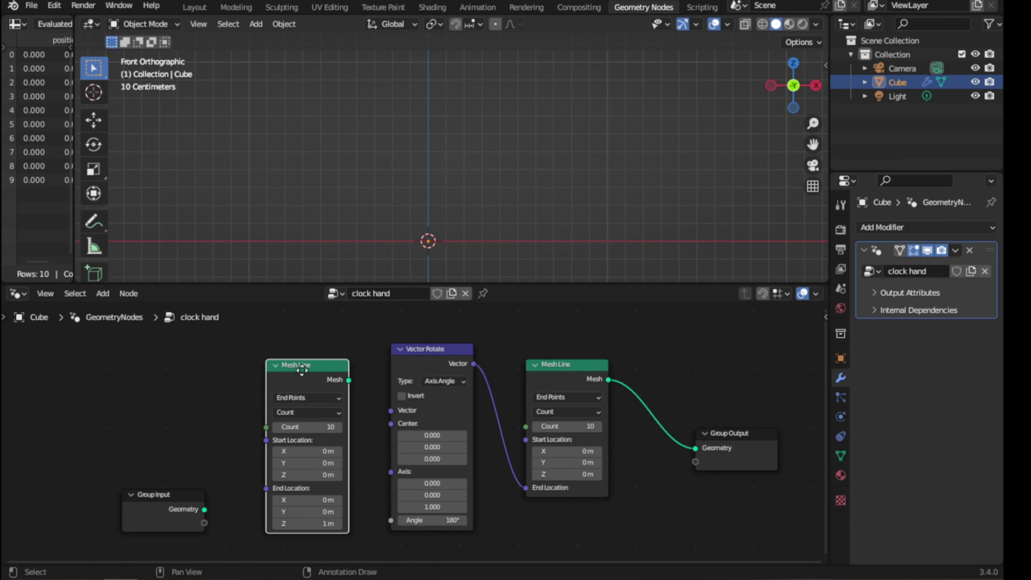
pyautogui.moveTo(299, 365); pyautogui.dragTo(274, 374)
pyautogui.keyDown('shift'); pyautogui.scroll(-1, 396, 384); pyautogui.keyUp('shift')
pyautogui.keyDown('ctrl'); pyautogui.hscroll(-3, 396, 385); pyautogui.keyUp('ctrl')
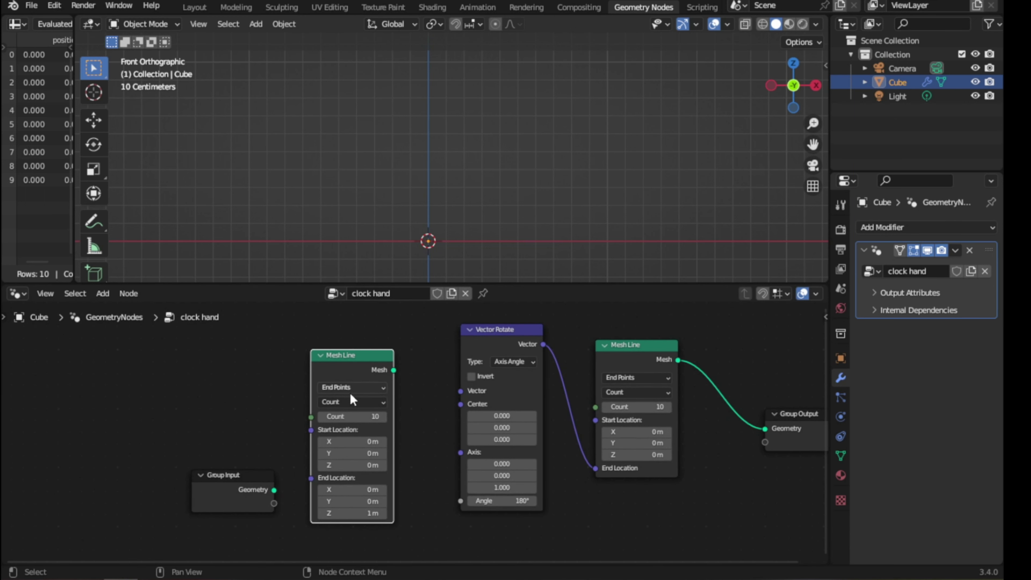
pyautogui.scroll(2, 351, 394)
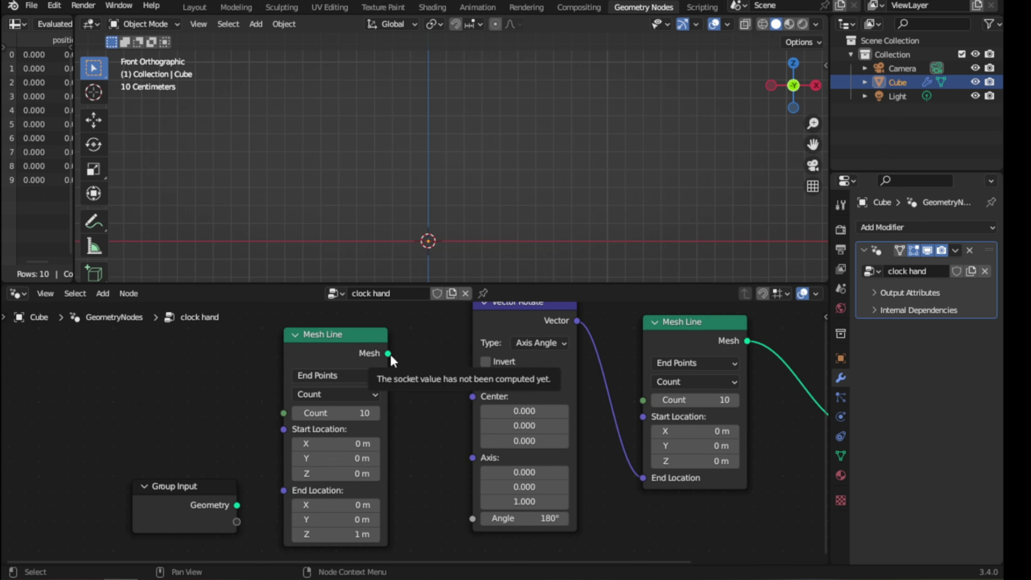
# Wire the new Mesh Line output into Vector Rotate's Angle, adding a reroute on the link.
pyautogui.moveTo(389, 354)
pyautogui.mouseDown()
pyautogui.moveTo(423, 426)
pyautogui.moveTo(435, 512)
pyautogui.moveTo(472, 519)
pyautogui.mouseUp()
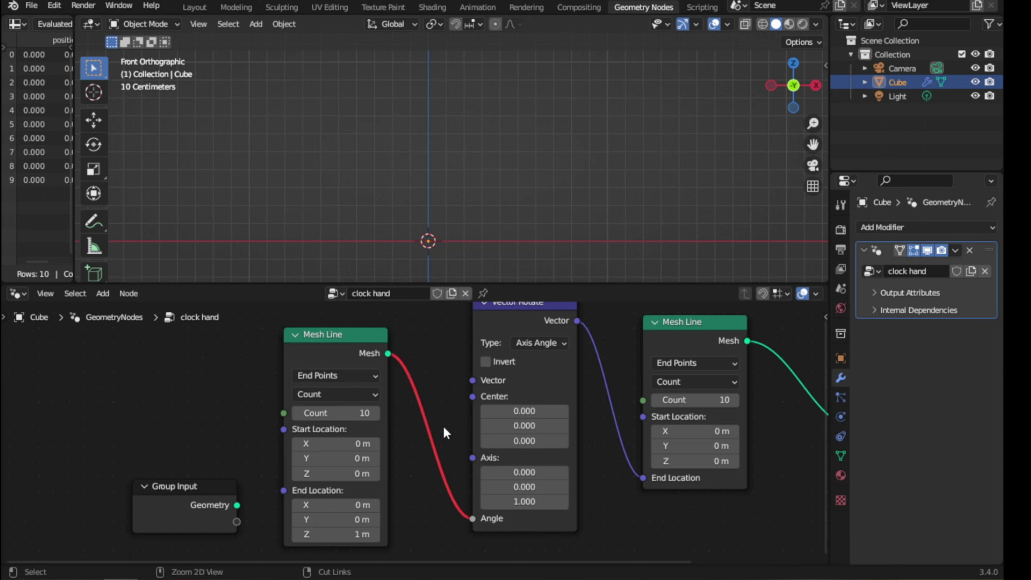
pyautogui.keyDown('ctrl'); pyautogui.moveTo(443, 427); pyautogui.dragTo(427, 485, button='right'); pyautogui.keyUp('ctrl')
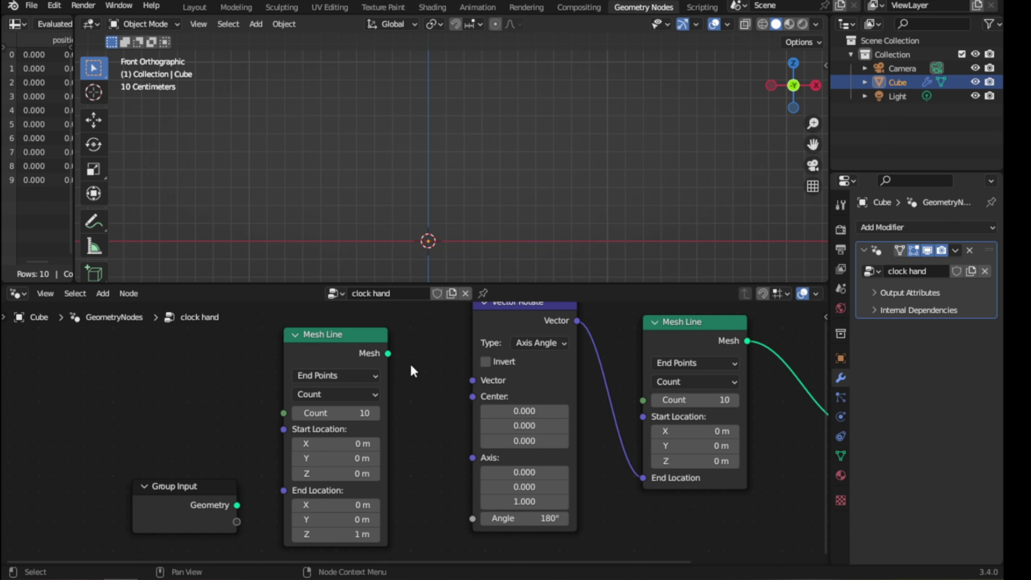
pyautogui.moveTo(388, 353); pyautogui.dragTo(472, 519)
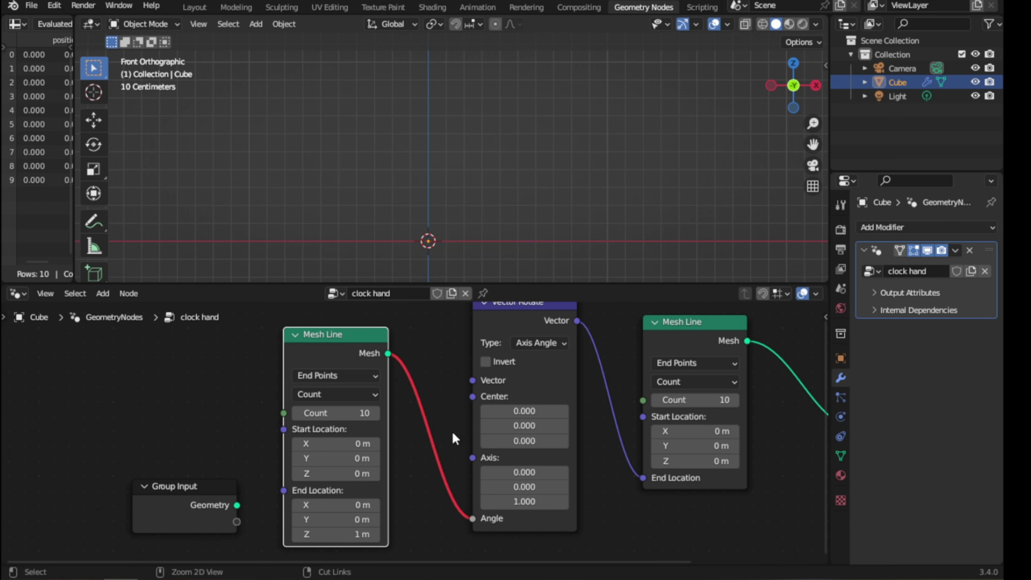
pyautogui.moveTo(450, 430); pyautogui.dragTo(436, 485)
pyautogui.keyDown('ctrl'); pyautogui.moveTo(449, 435); pyautogui.dragTo(441, 444, button='middle'); pyautogui.keyUp('ctrl')
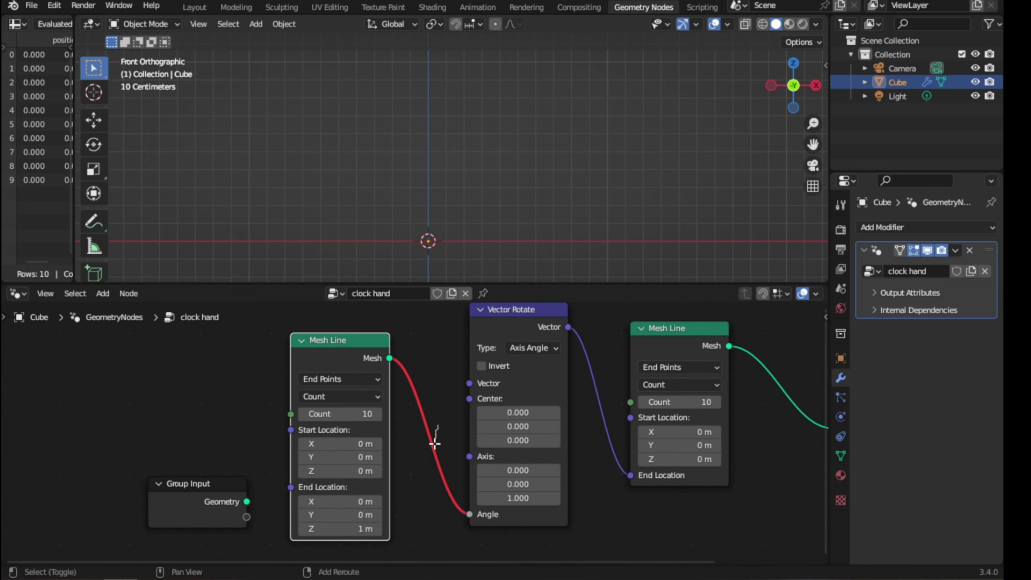
pyautogui.keyDown('shift'); pyautogui.moveTo(438, 427); pyautogui.dragTo(427, 468, button='right'); pyautogui.keyUp('shift')
# Reposition the left Mesh Line, the reroute point and Group Input to tidy the tree.
pyautogui.moveTo(348, 356); pyautogui.dragTo(324, 386)
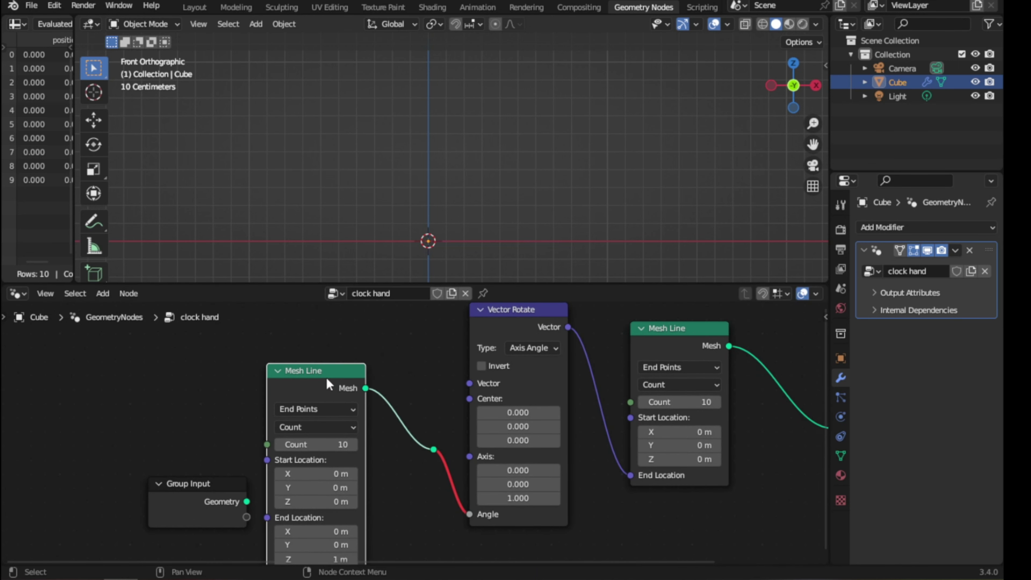
pyautogui.moveTo(203, 481); pyautogui.dragTo(122, 493)
pyautogui.moveTo(313, 377); pyautogui.dragTo(244, 396)
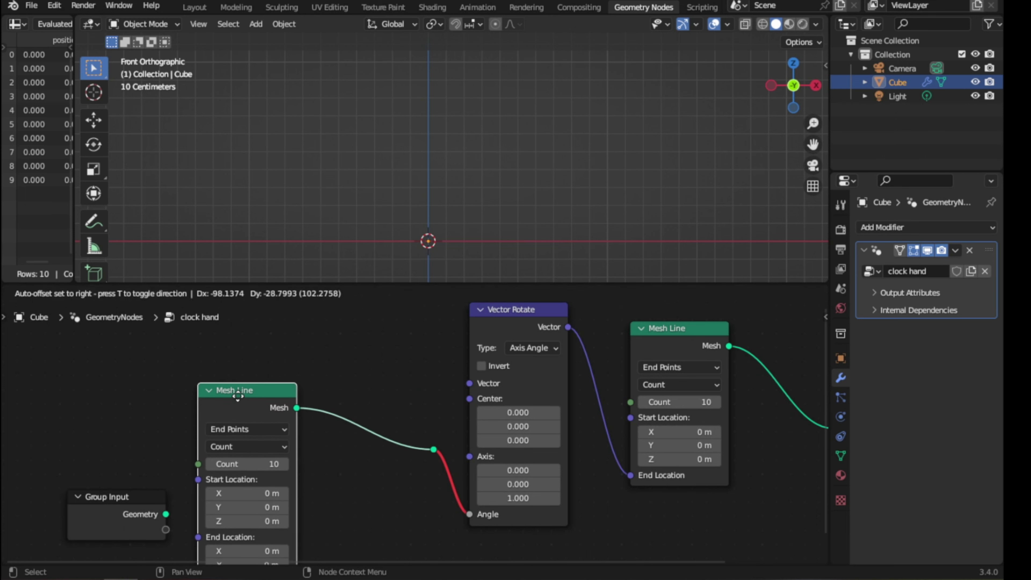
pyautogui.moveTo(434, 449); pyautogui.dragTo(394, 508)
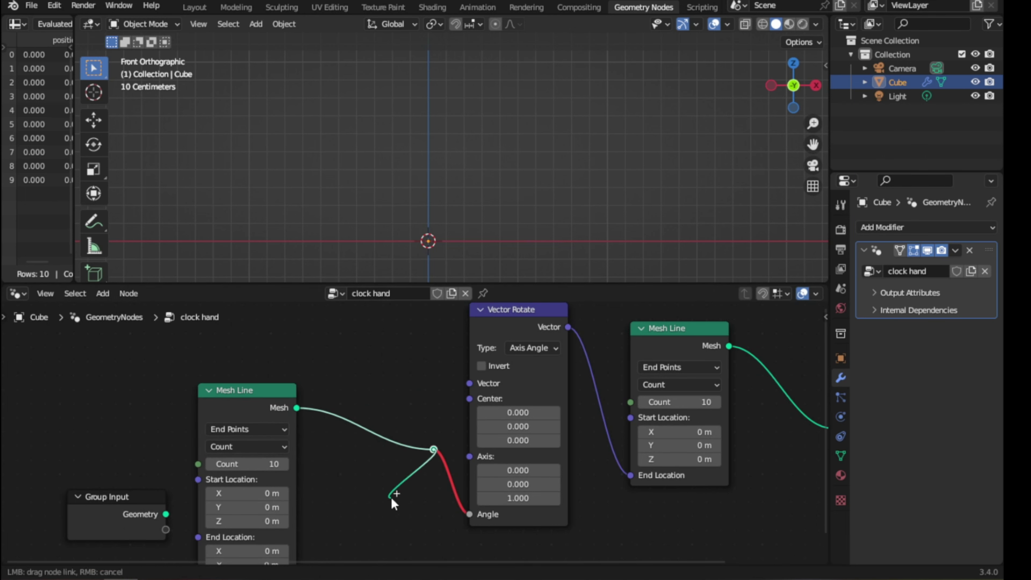
pyautogui.moveTo(241, 400); pyautogui.dragTo(283, 366)
pyautogui.moveTo(434, 450); pyautogui.dragTo(408, 490)
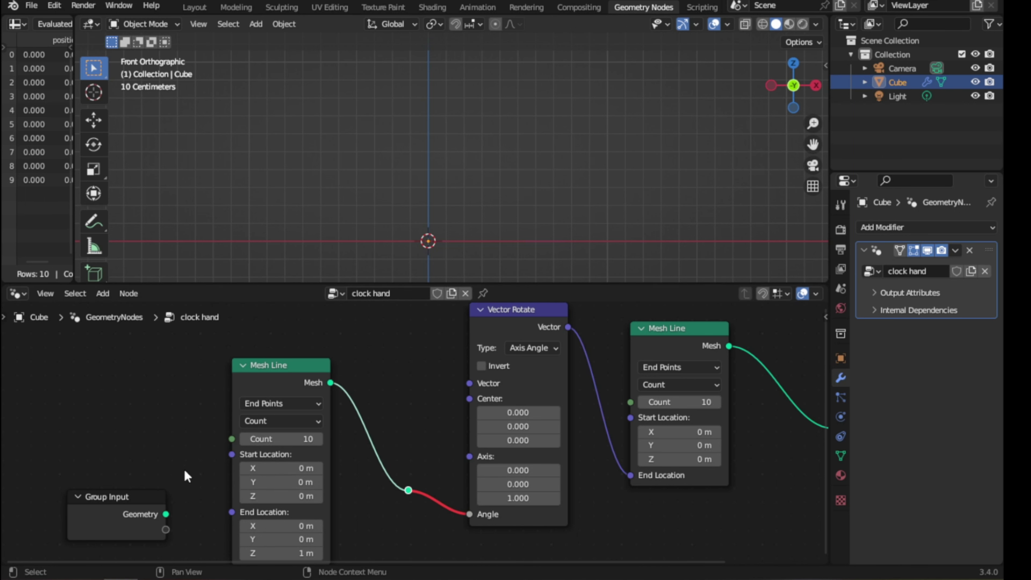
pyautogui.scroll(-1, 185, 469)
pyautogui.moveTo(185, 464); pyautogui.dragTo(302, 429, button='middle')
pyautogui.moveTo(283, 458); pyautogui.dragTo(173, 466)
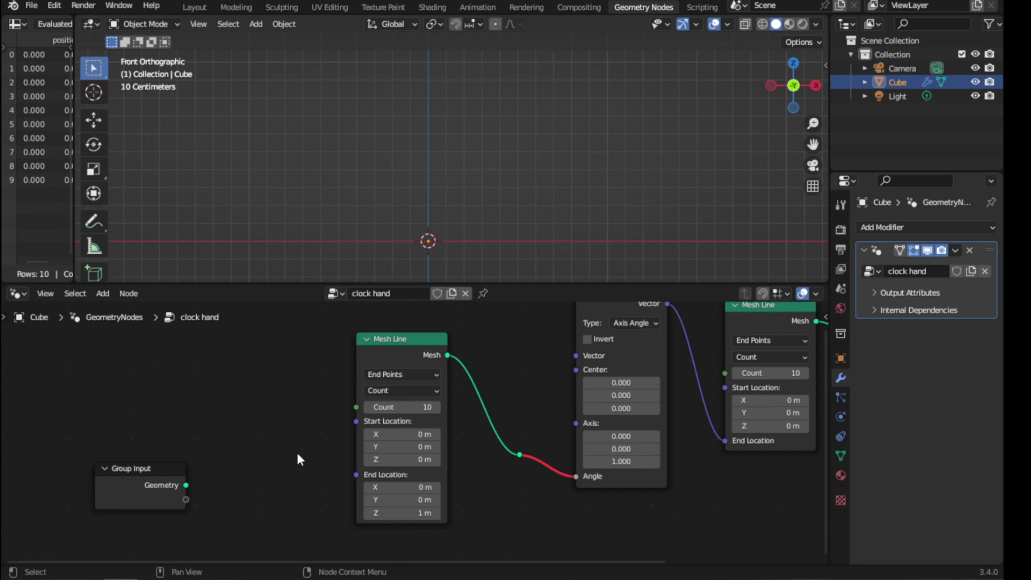
# Add a Vector node beside the left Mesh Line node.
pyautogui.hotkey('shift', 'a')
pyautogui.write('vec')
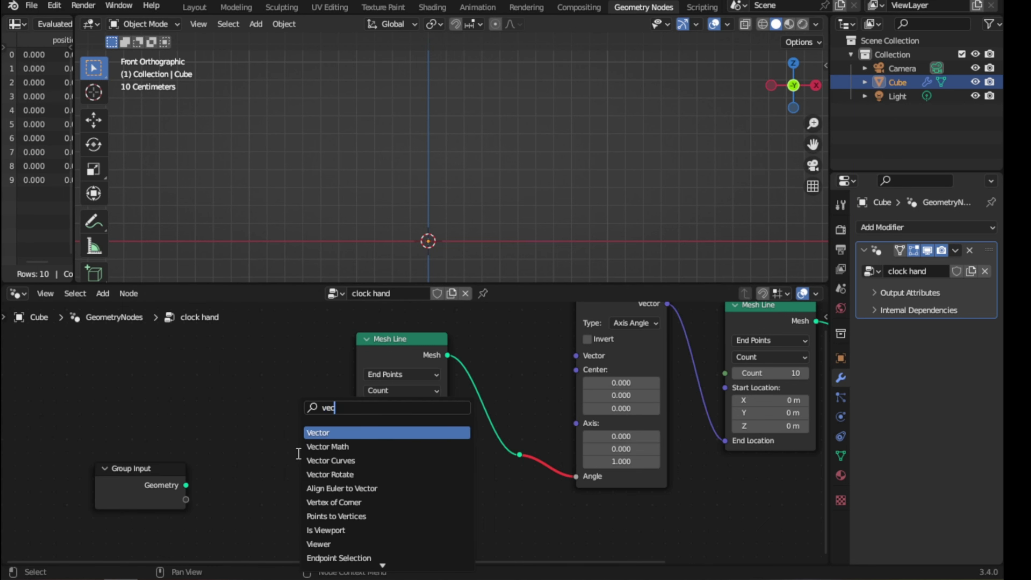
pyautogui.write('t')
pyautogui.press('Return')
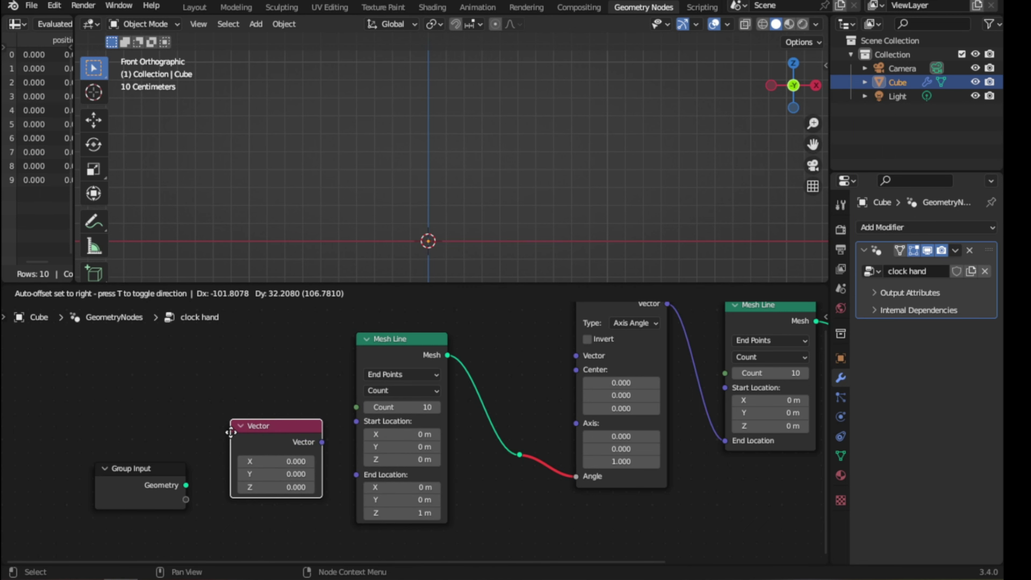
pyautogui.click(211, 429)
pyautogui.scroll(-2, 327, 386)
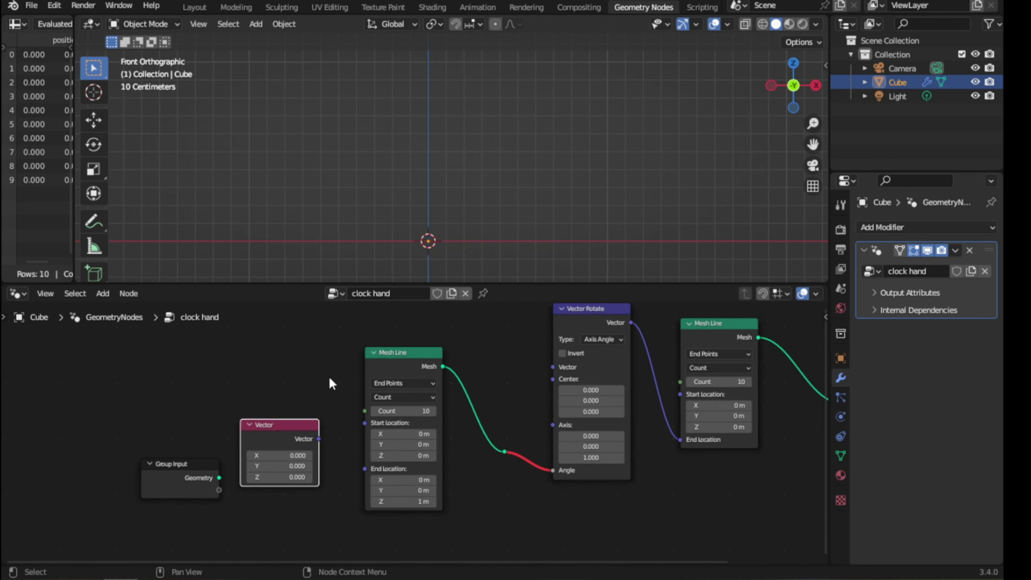
pyautogui.moveTo(329, 376); pyautogui.dragTo(252, 471, button='middle')
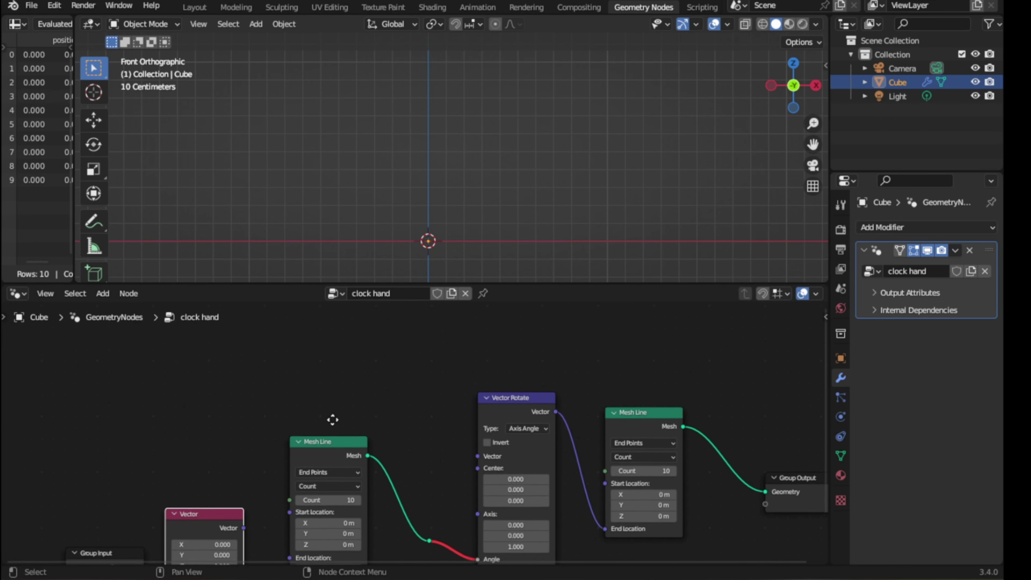
pyautogui.moveTo(334, 421); pyautogui.dragTo(344, 400, button='middle')
# Give the node editor more height and adjust the 3D and node views.
pyautogui.moveTo(518, 285); pyautogui.dragTo(518, 206)
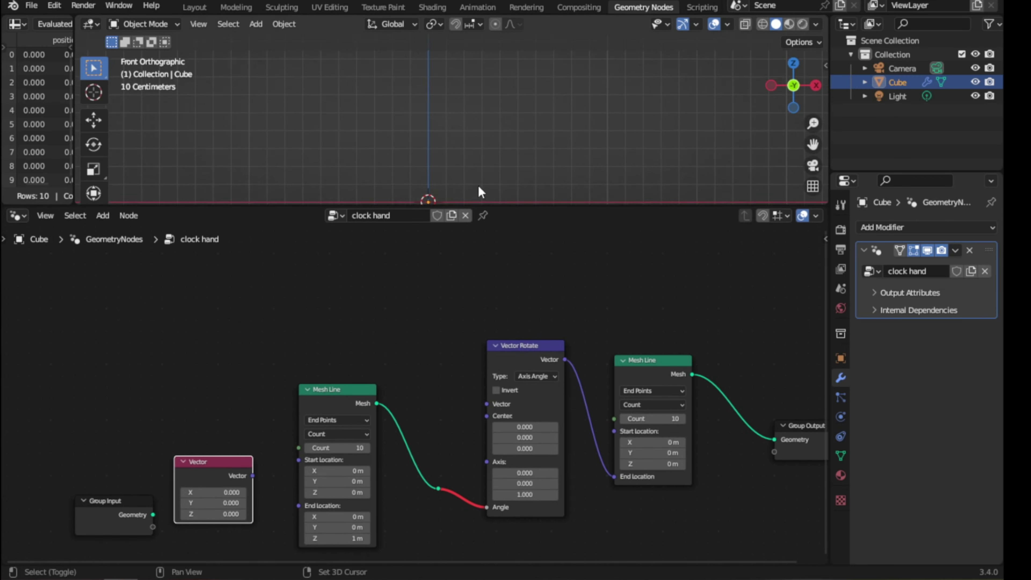
pyautogui.keyDown('shift'); pyautogui.moveTo(478, 185); pyautogui.dragTo(488, 108, button='middle'); pyautogui.keyUp('shift')
pyautogui.scroll(2, 472, 145)
pyautogui.keyDown('shift'); pyautogui.moveTo(472, 145); pyautogui.dragTo(460, 126, button='middle'); pyautogui.keyUp('shift')
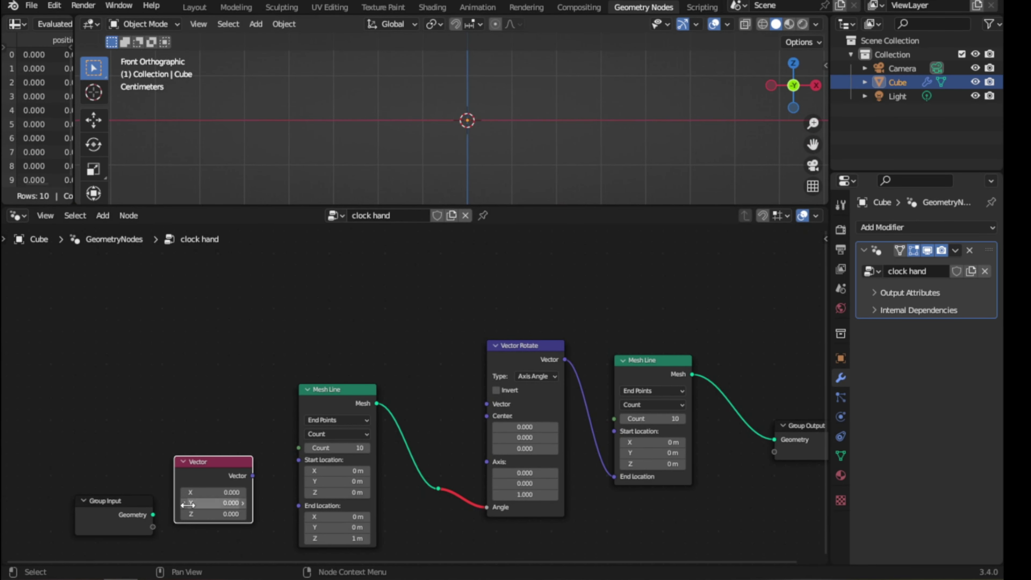
pyautogui.scroll(2, 193, 479)
pyautogui.keyDown('shift'); pyautogui.moveTo(193, 480); pyautogui.dragTo(268, 435, button='middle'); pyautogui.keyUp('shift')
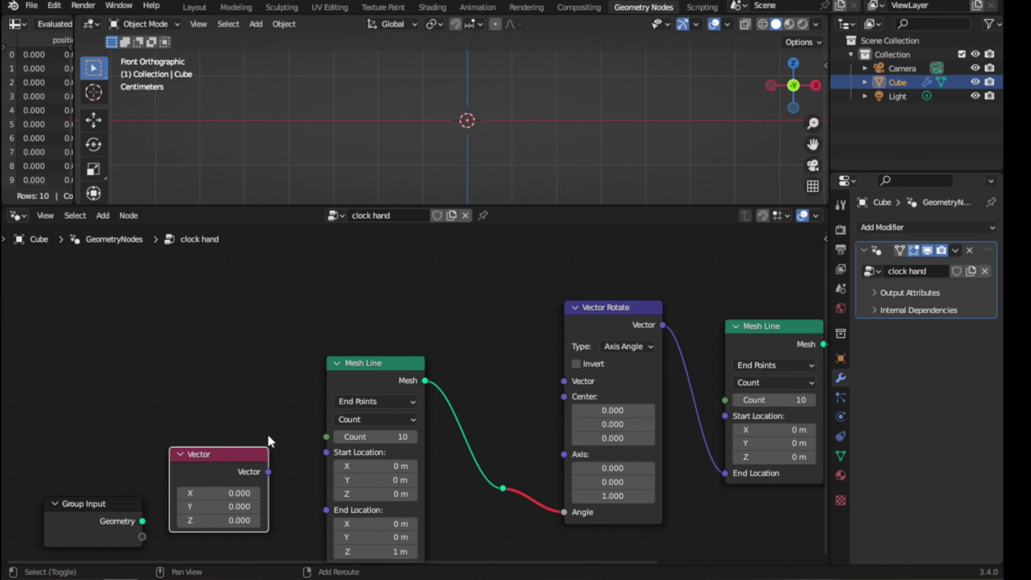
# Link the Vector node to the Mesh Line's End Location, then duplicate it.
pyautogui.moveTo(204, 459); pyautogui.dragTo(148, 414)
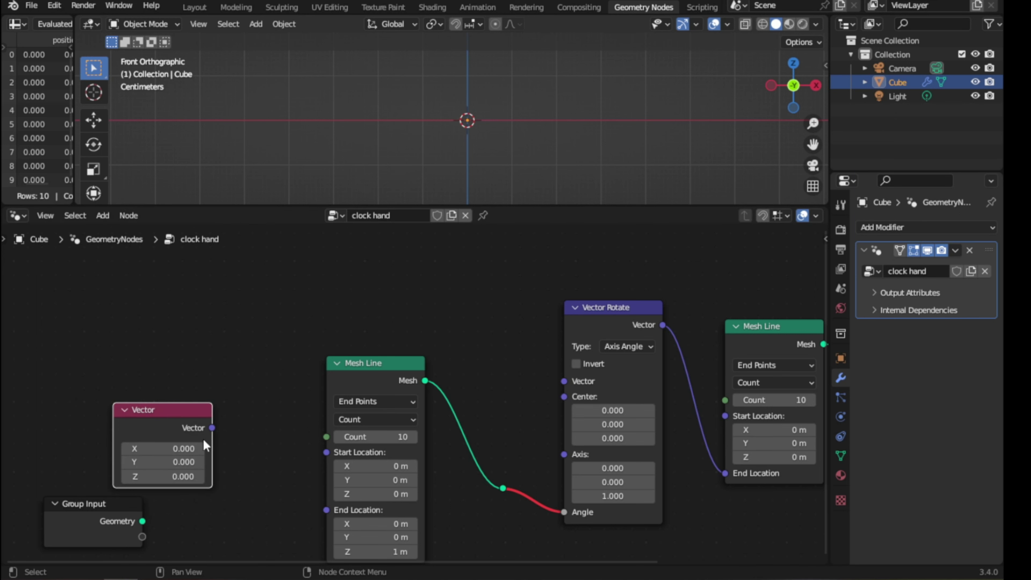
pyautogui.click(214, 425)
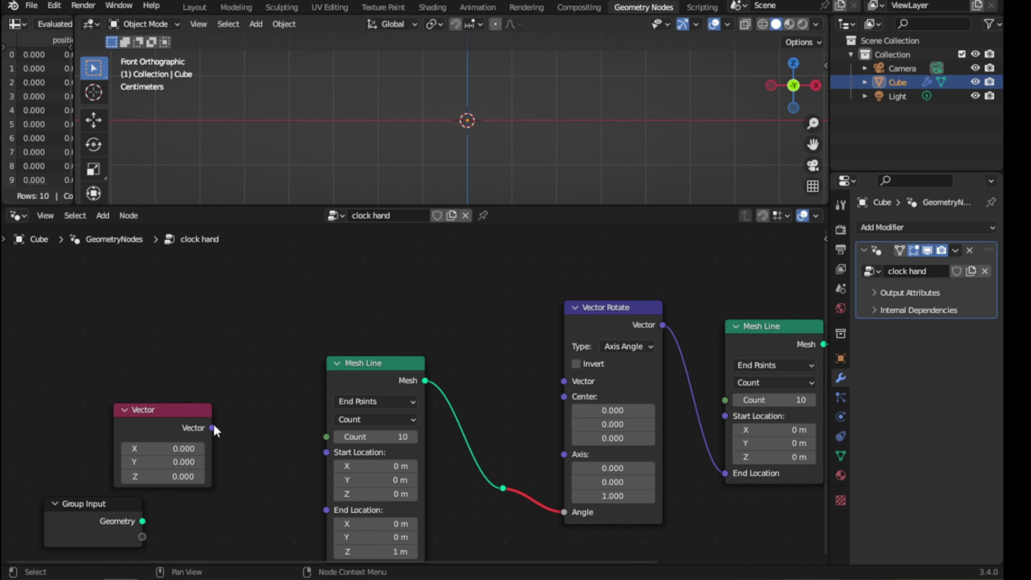
pyautogui.moveTo(212, 428); pyautogui.dragTo(322, 506)
pyautogui.moveTo(206, 383); pyautogui.dragTo(300, 413, button='middle')
pyautogui.click(261, 438)
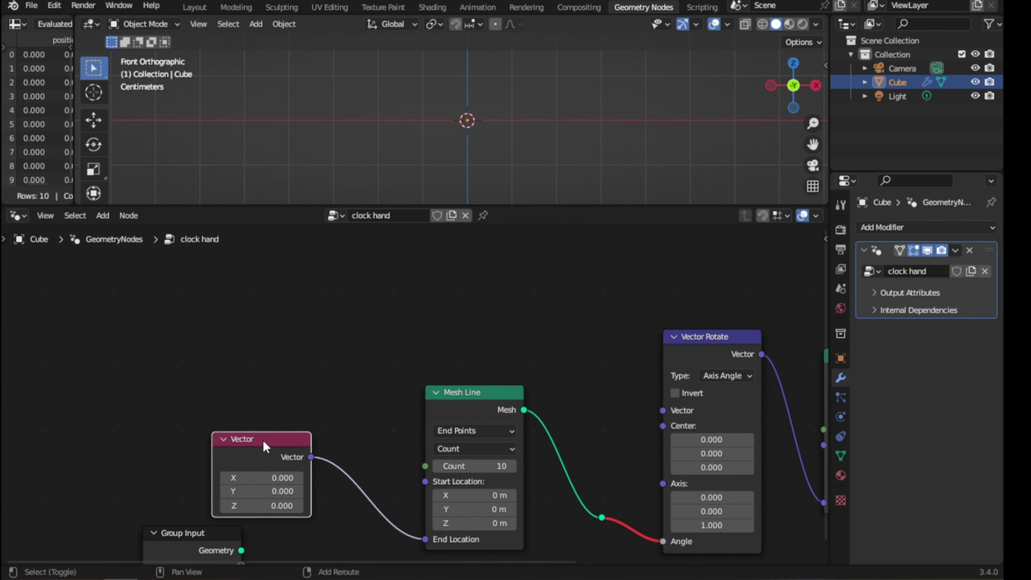
pyautogui.hotkey('shift', 'd')
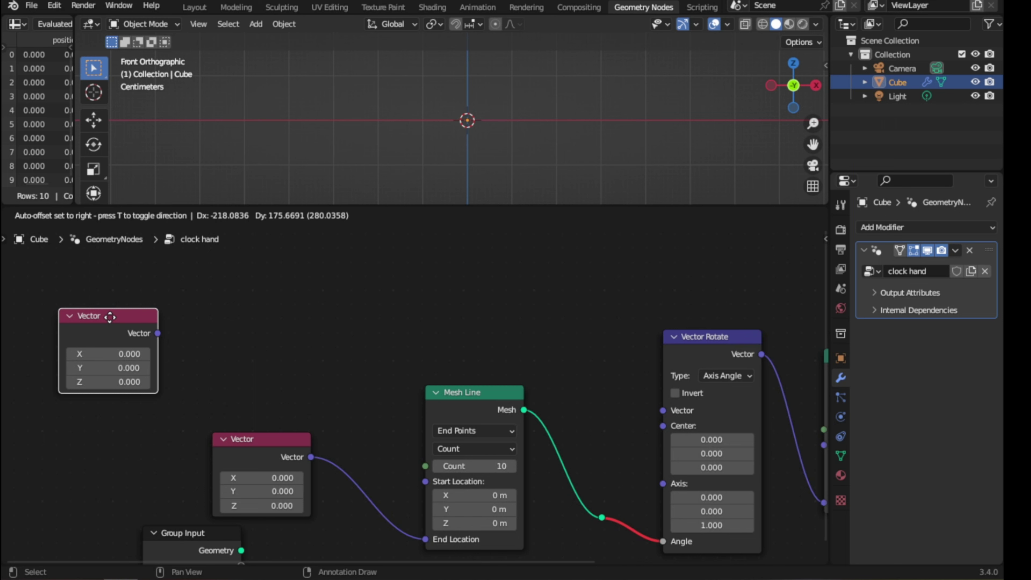
# Place the duplicated Vector node, then add a Vector Math node set to Subtract.
pyautogui.click(109, 316)
pyautogui.click(232, 340)
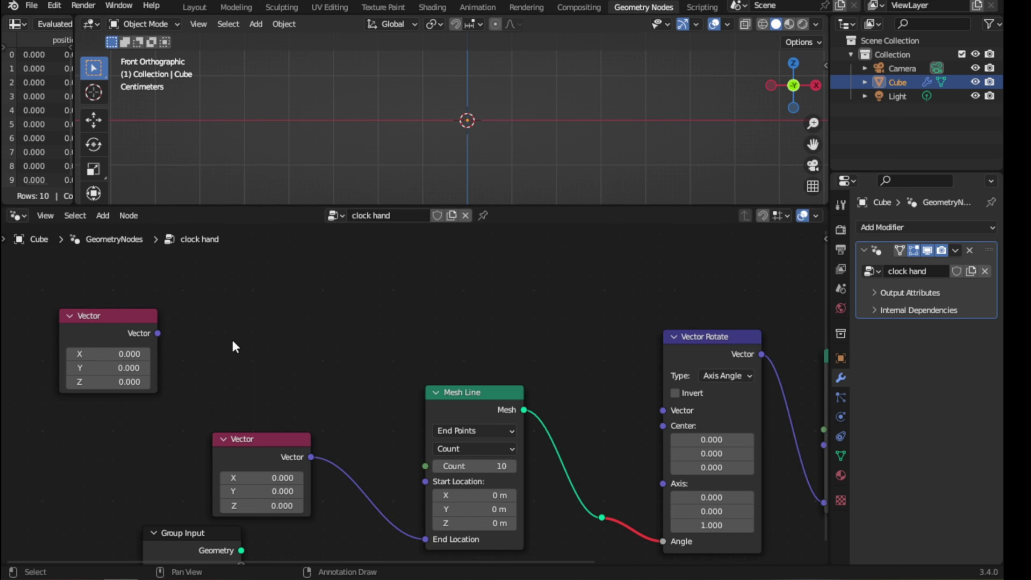
pyautogui.hotkey('shift', 'a')
pyautogui.write('vecto')
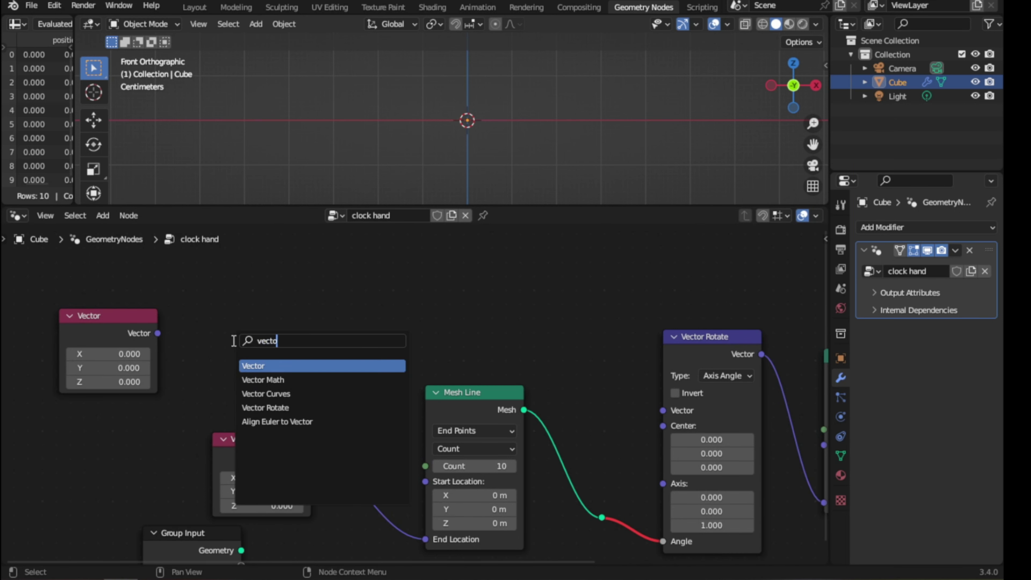
pyautogui.press('Down')
pyautogui.press('Return')
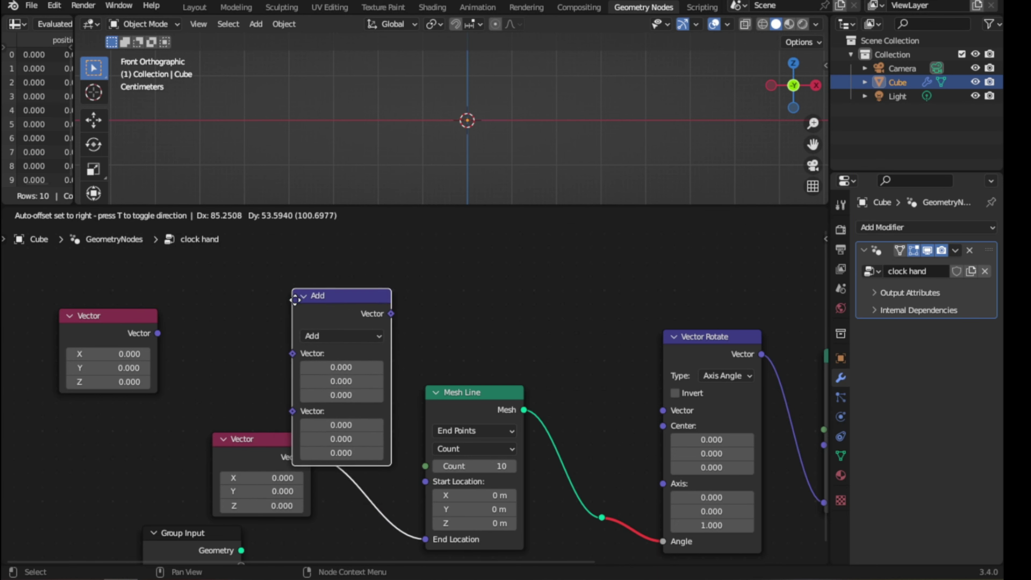
pyautogui.click(280, 271)
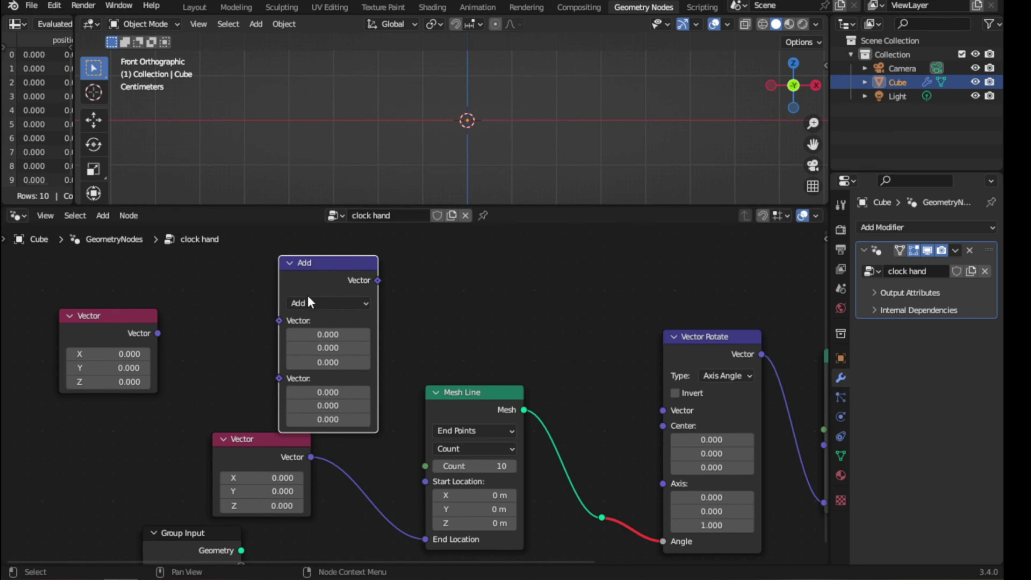
pyautogui.click(308, 302)
pyautogui.click(311, 330)
# Wire the lower Vector into Subtract's first input and the upper Vector into its second.
pyautogui.moveTo(315, 290); pyautogui.dragTo(309, 283)
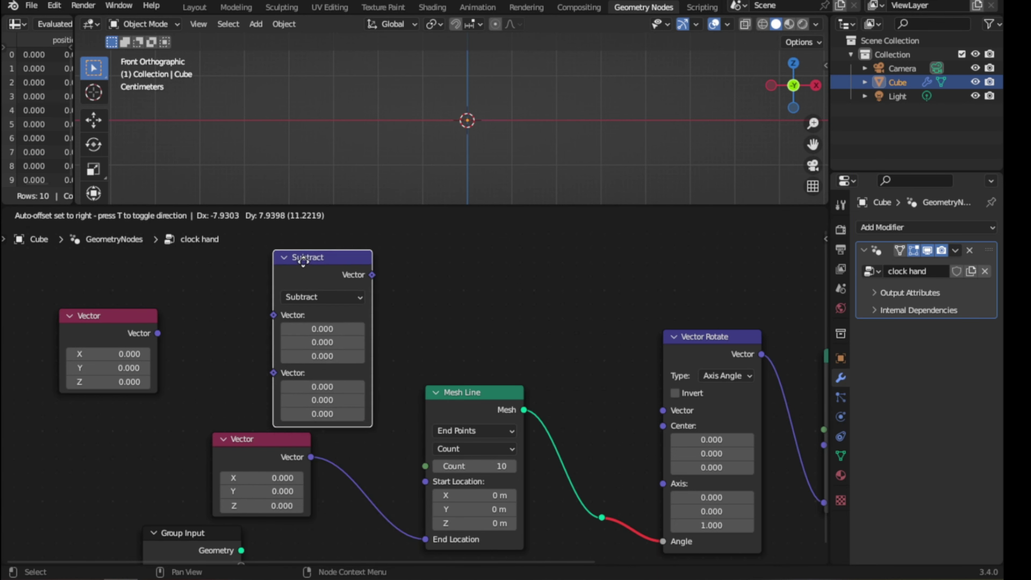
pyautogui.scroll(-1, 289, 293)
pyautogui.moveTo(288, 292); pyautogui.dragTo(272, 341, button='middle')
pyautogui.moveTo(309, 329); pyautogui.dragTo(296, 307)
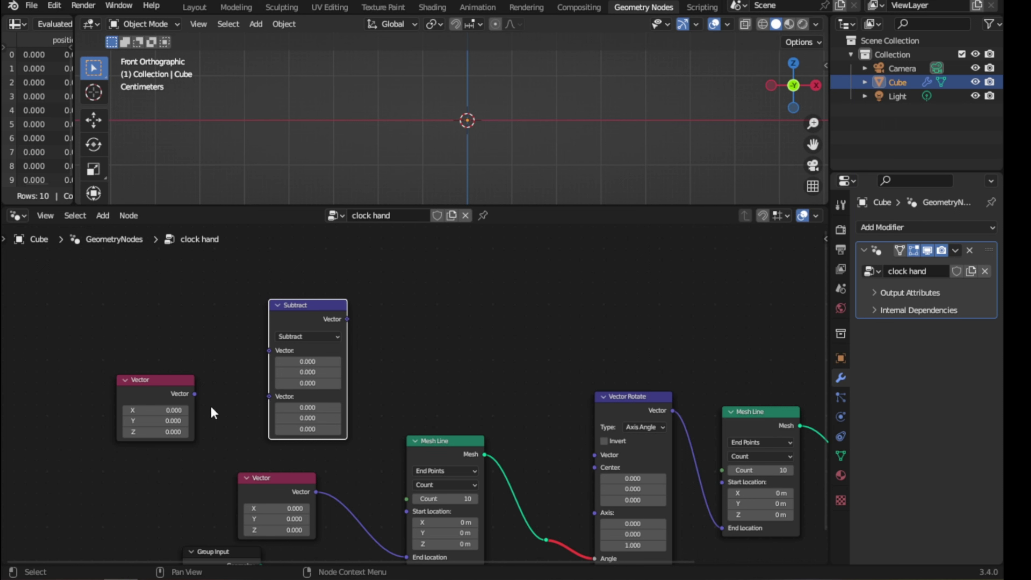
pyautogui.moveTo(195, 394); pyautogui.dragTo(268, 399)
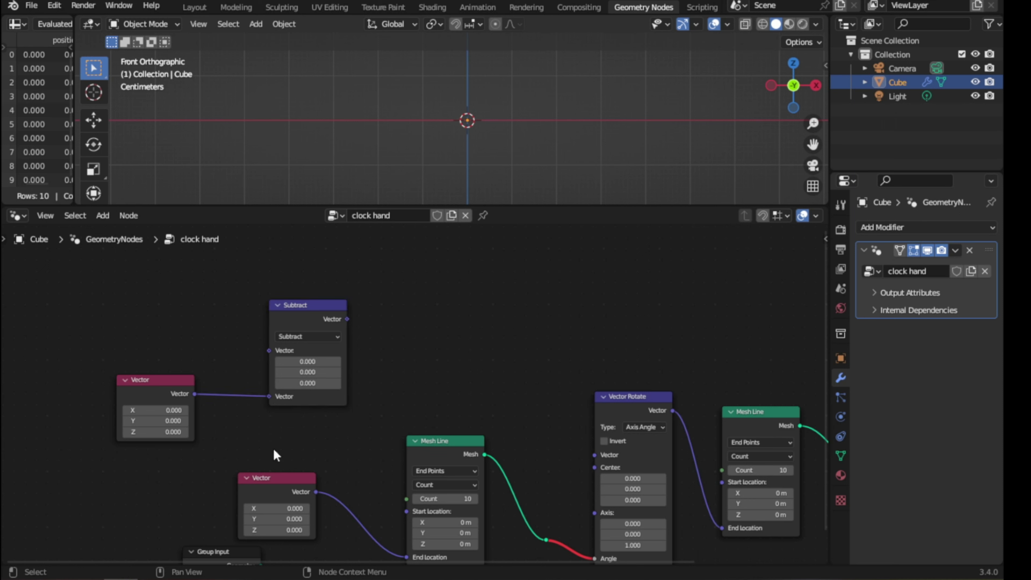
pyautogui.moveTo(260, 479); pyautogui.dragTo(149, 479)
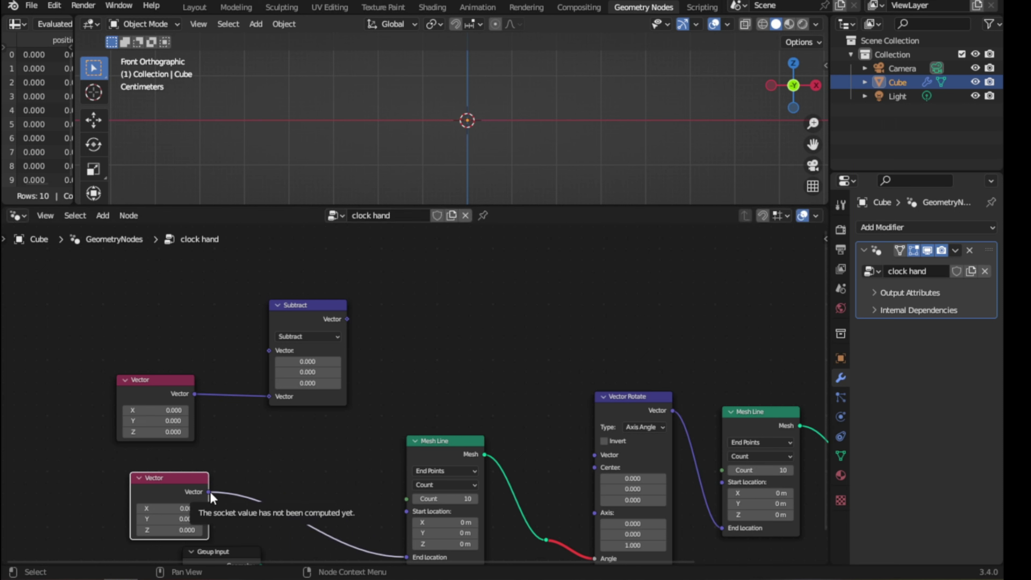
pyautogui.moveTo(208, 492)
pyautogui.mouseDown()
pyautogui.moveTo(251, 358)
pyautogui.moveTo(277, 355)
pyautogui.mouseUp()
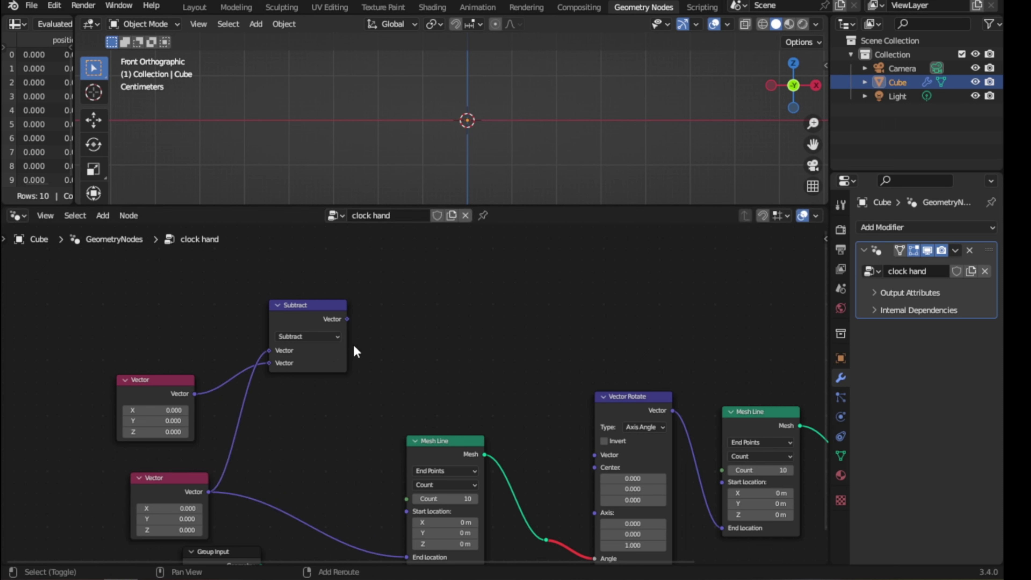
pyautogui.moveTo(329, 326); pyautogui.dragTo(309, 327, button='middle')
pyautogui.moveTo(285, 309); pyautogui.dragTo(283, 332)
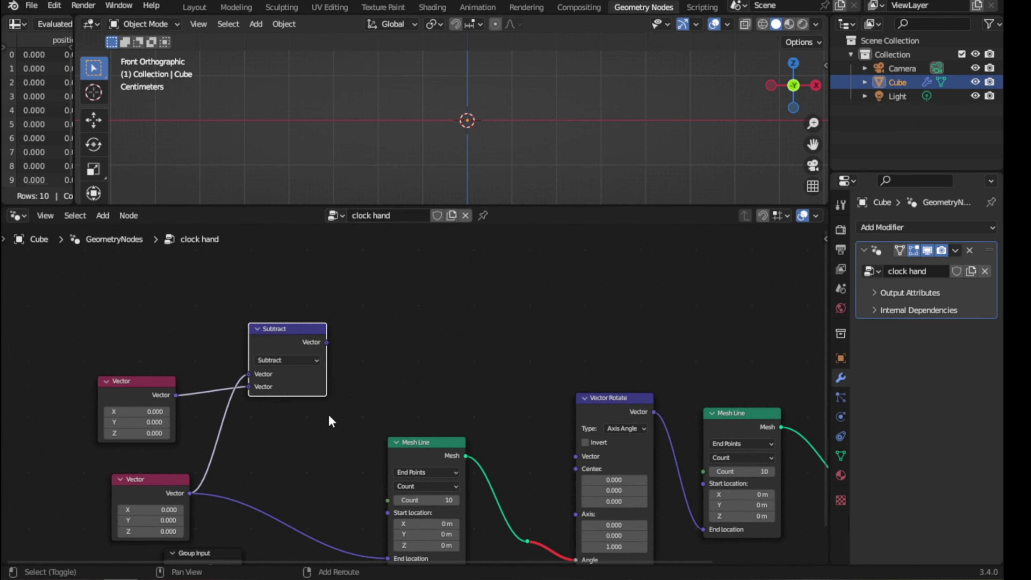
# Move Subtract to the right and feed its result into Vector Rotate's Vector input.
pyautogui.moveTo(329, 415); pyautogui.dragTo(346, 357, button='middle')
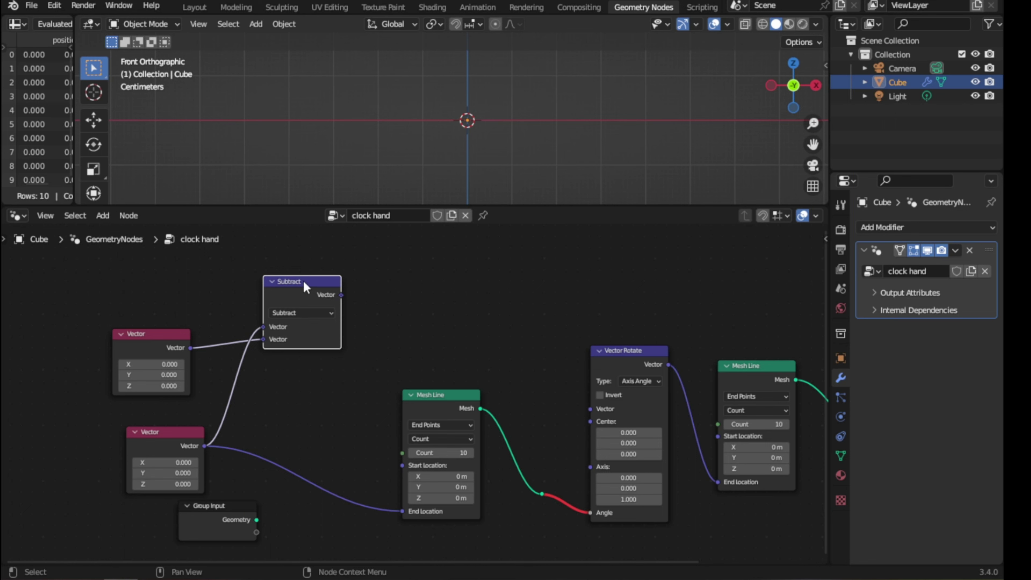
pyautogui.moveTo(303, 281); pyautogui.dragTo(412, 291)
pyautogui.moveTo(463, 364); pyautogui.dragTo(348, 375, button='middle')
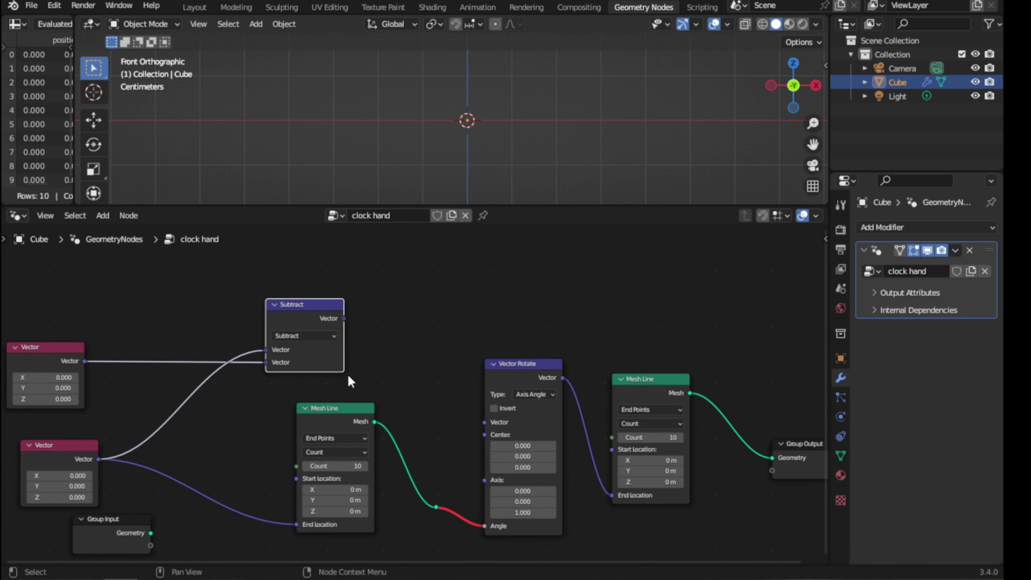
pyautogui.scroll(1, 351, 362)
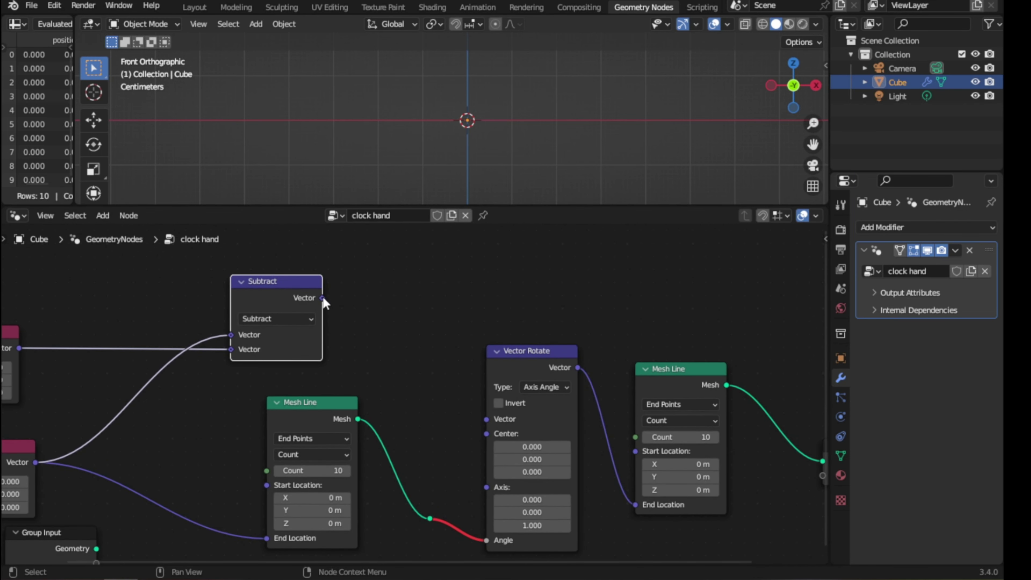
pyautogui.hotkey('alt', 'a')
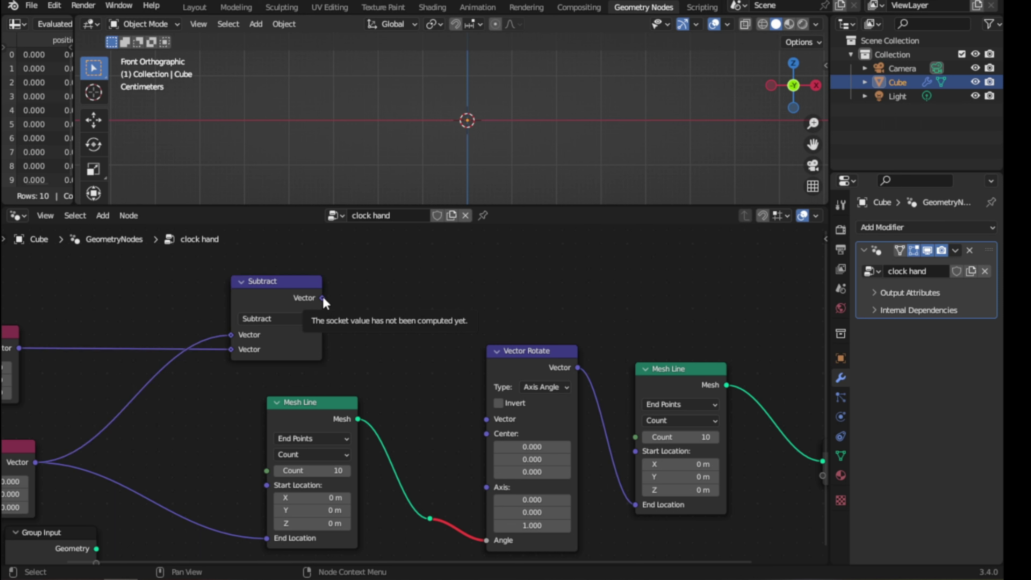
pyautogui.moveTo(323, 298); pyautogui.dragTo(488, 420)
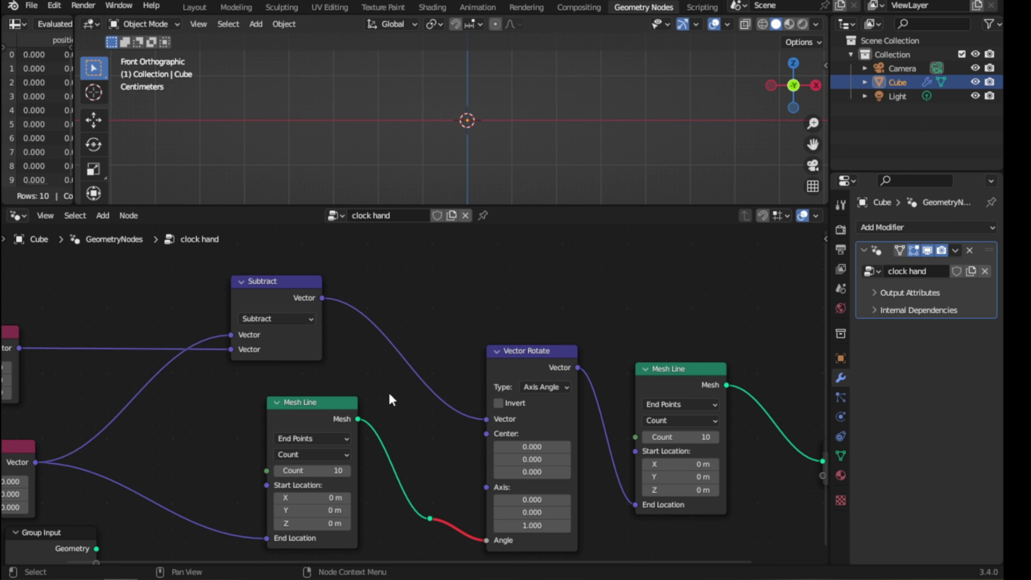
# Move Mesh Line left and shift both Vectors and Subtract right for even spacing.
pyautogui.moveTo(307, 390); pyautogui.dragTo(417, 374, button='middle')
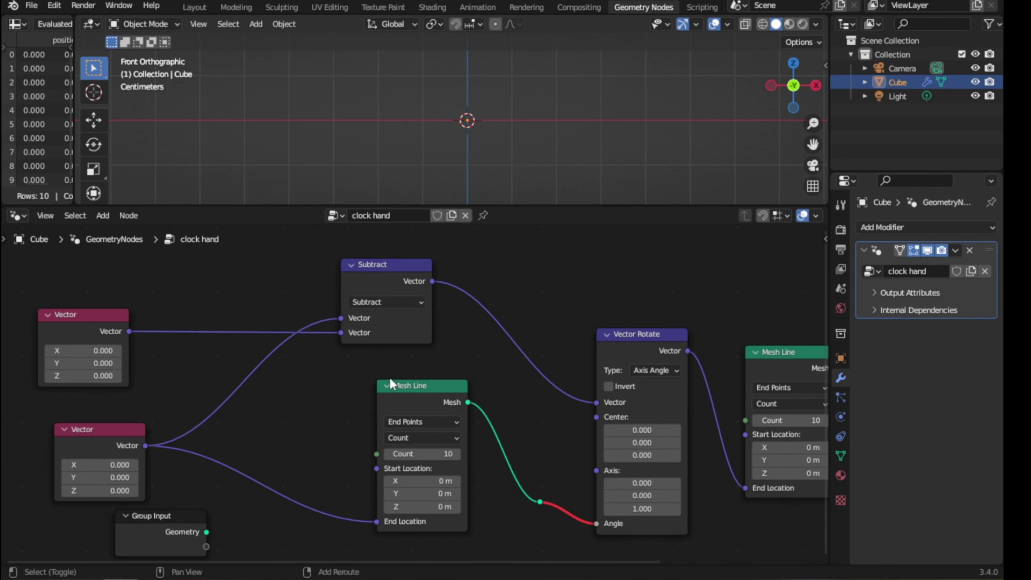
pyautogui.moveTo(404, 393); pyautogui.dragTo(373, 398)
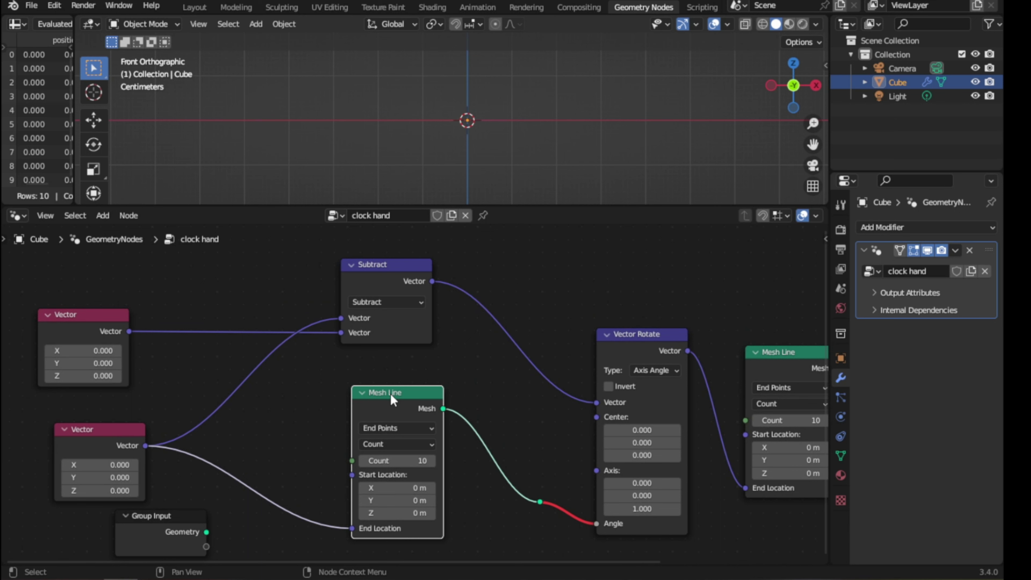
pyautogui.scroll(-2, 414, 393)
pyautogui.moveTo(118, 300)
pyautogui.mouseDown()
pyautogui.moveTo(262, 392)
pyautogui.moveTo(438, 458)
pyautogui.mouseUp()
pyautogui.press('s')
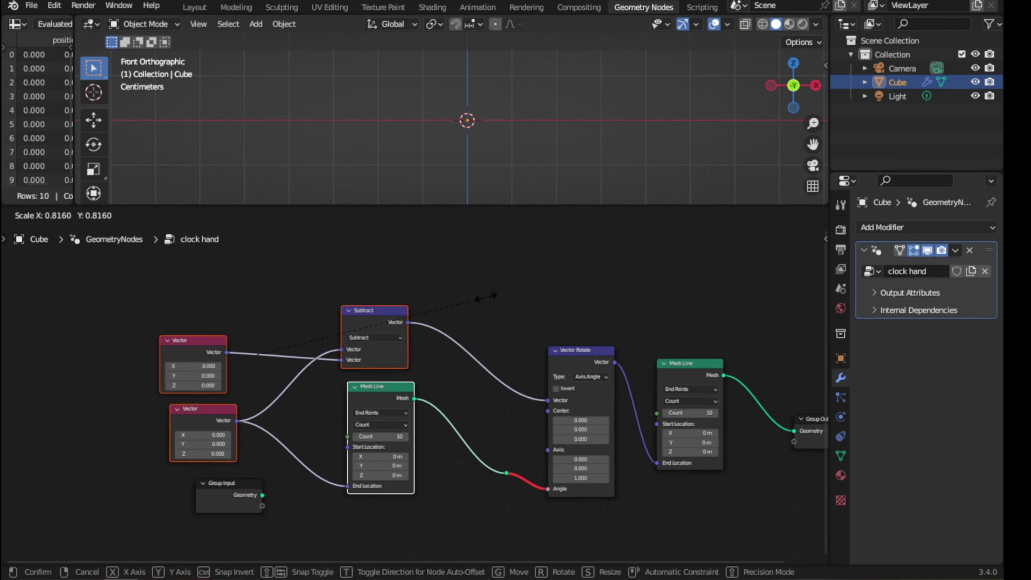
pyautogui.press('Escape')
pyautogui.press('g')
pyautogui.click(529, 318)
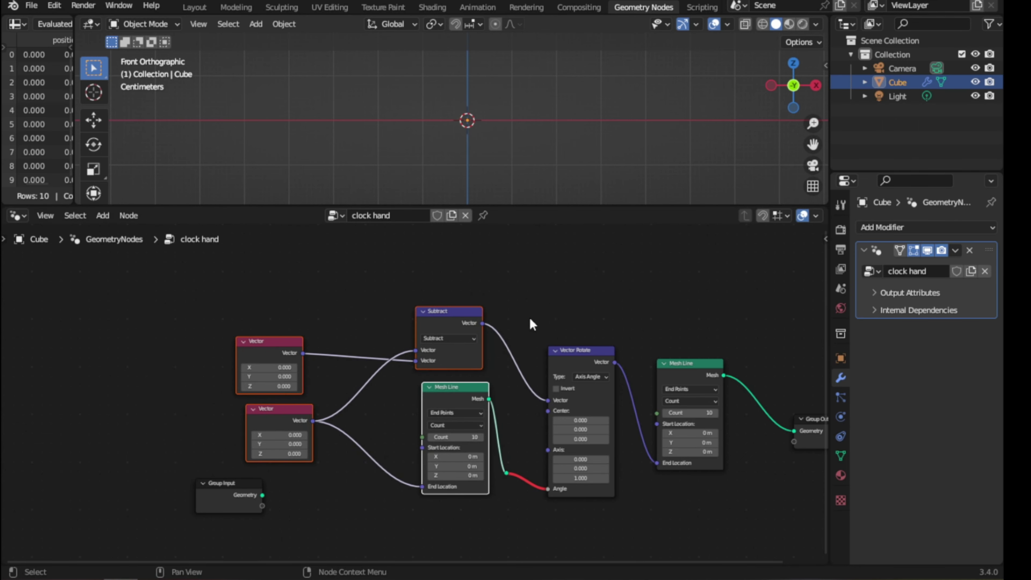
pyautogui.keyDown('ctrl'); pyautogui.scroll(-2, 467, 358); pyautogui.keyUp('ctrl')
pyautogui.keyDown('ctrl'); pyautogui.scroll(-3, 400, 397); pyautogui.keyUp('ctrl')
pyautogui.scroll(1, 400, 394)
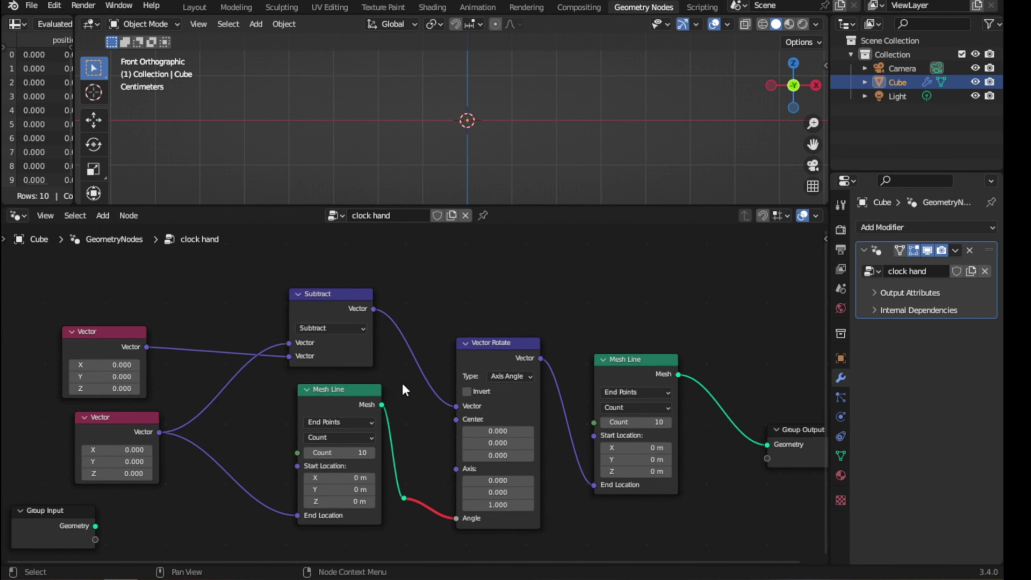
pyautogui.moveTo(215, 388); pyautogui.dragTo(292, 399, button='middle')
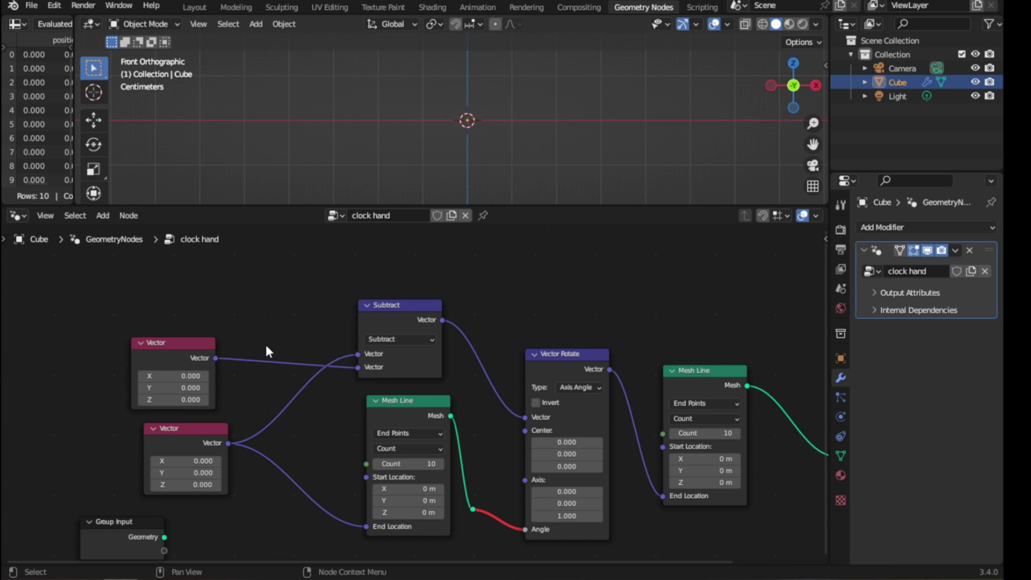
pyautogui.moveTo(147, 347)
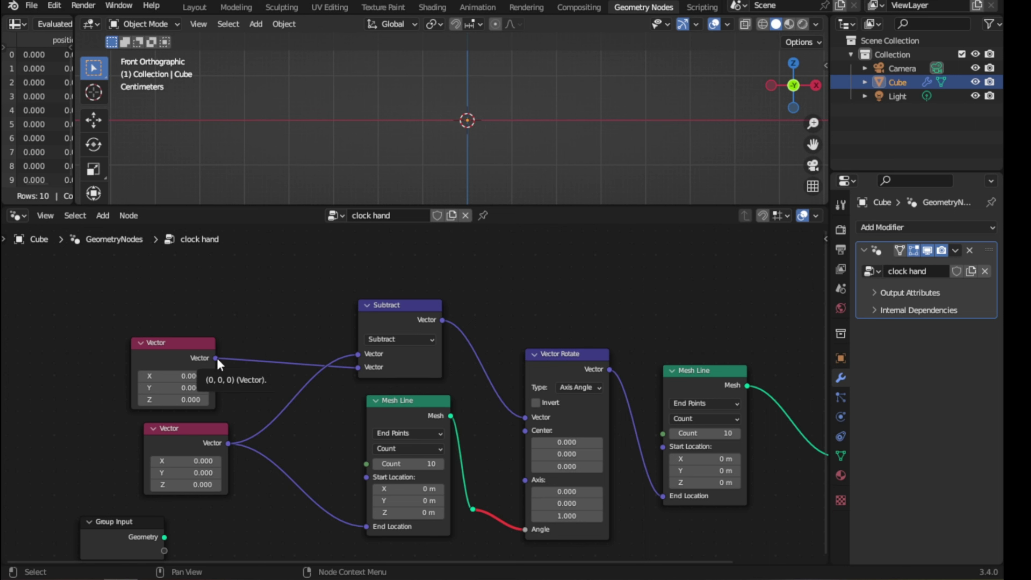
# Link the top Vector to the right Mesh Line's Start Location, routed up with reroutes.
pyautogui.moveTo(218, 359)
pyautogui.mouseDown()
pyautogui.moveTo(271, 343)
pyautogui.moveTo(663, 448)
pyautogui.mouseUp()
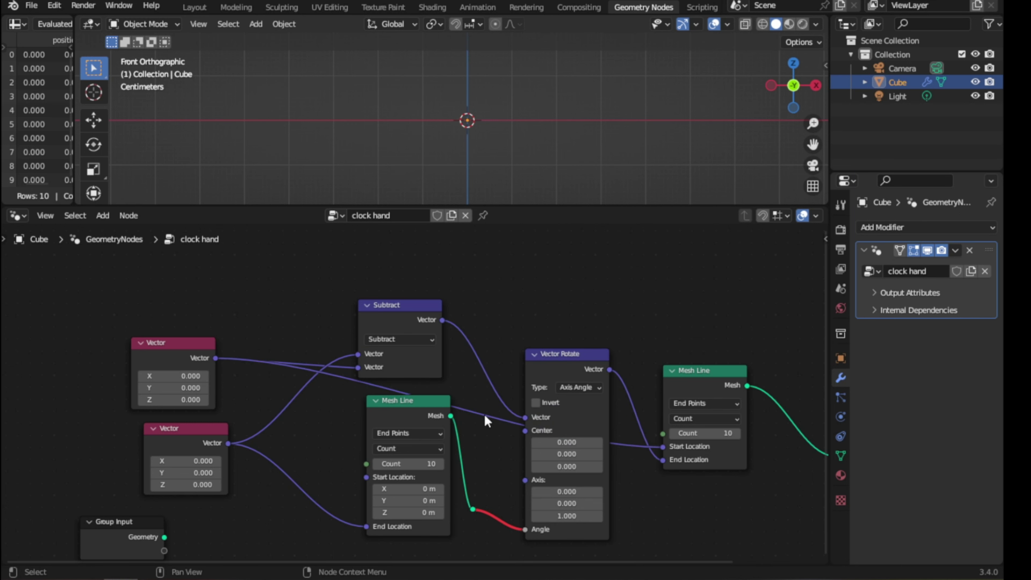
pyautogui.keyDown('alt'); pyautogui.moveTo(485, 405); pyautogui.dragTo(483, 428, button='right'); pyautogui.keyUp('alt')
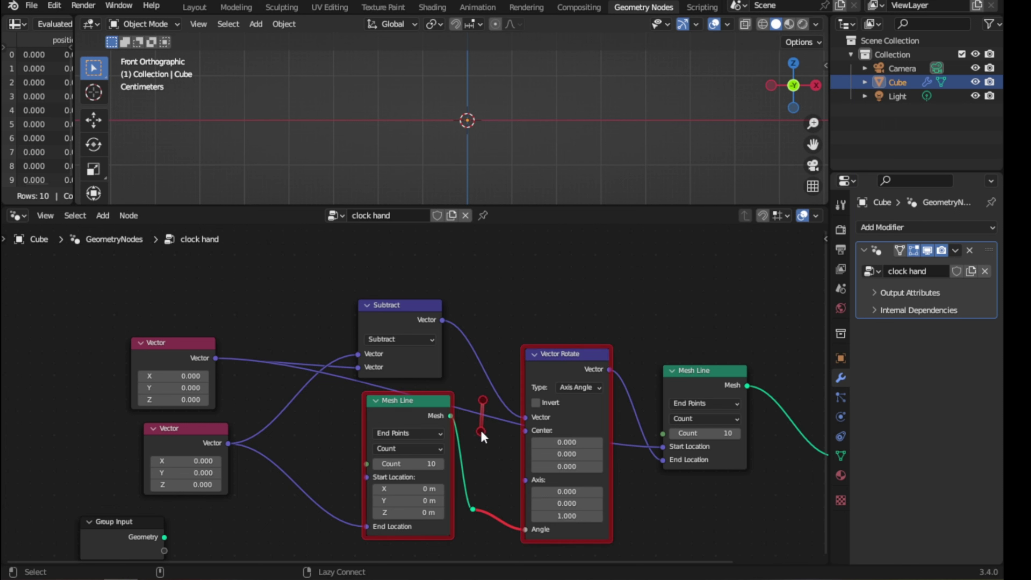
pyautogui.hotkey('ctrl', 'z')
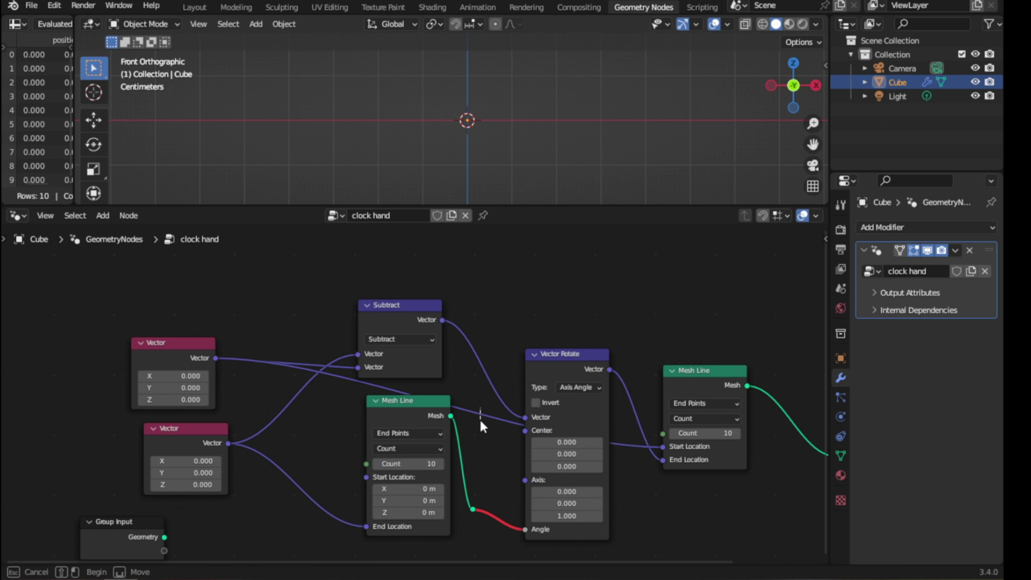
pyautogui.moveTo(484, 404)
pyautogui.keyDown('ctrl'); pyautogui.mouseDown(button='right')
pyautogui.moveTo(484, 428)
pyautogui.moveTo(483, 417)
pyautogui.mouseUp(button='right'); pyautogui.keyUp('ctrl')
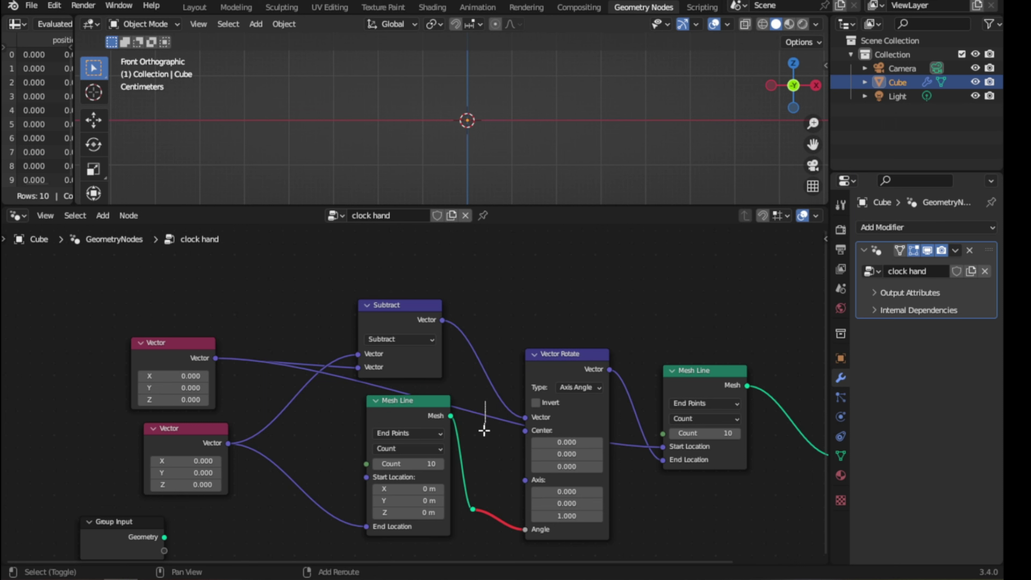
pyautogui.moveTo(486, 416)
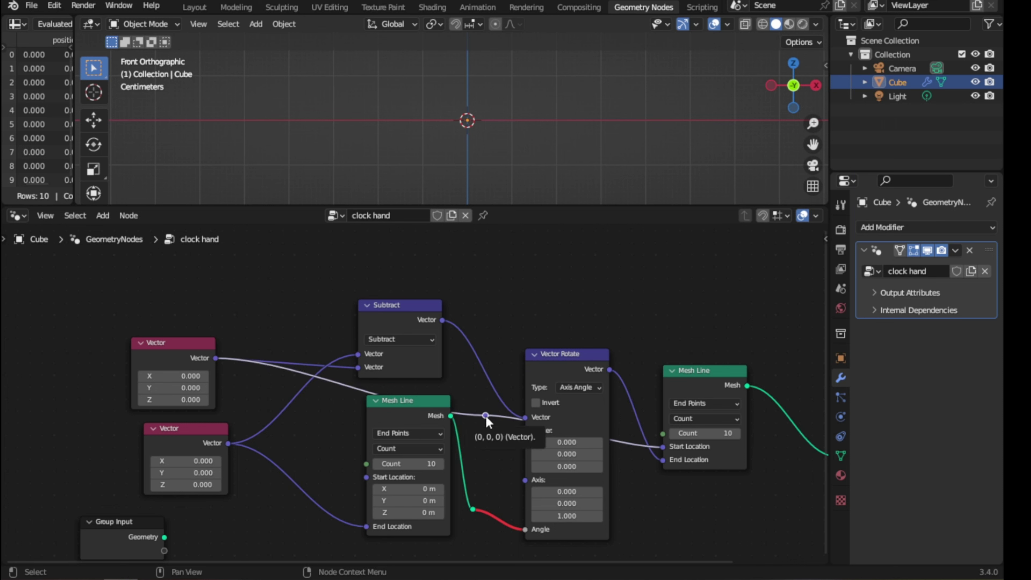
pyautogui.moveTo(486, 416)
pyautogui.mouseDown()
pyautogui.moveTo(485, 394)
pyautogui.moveTo(492, 423)
pyautogui.moveTo(467, 268)
pyautogui.moveTo(431, 238)
pyautogui.moveTo(431, 297)
pyautogui.moveTo(514, 315)
pyautogui.mouseUp()
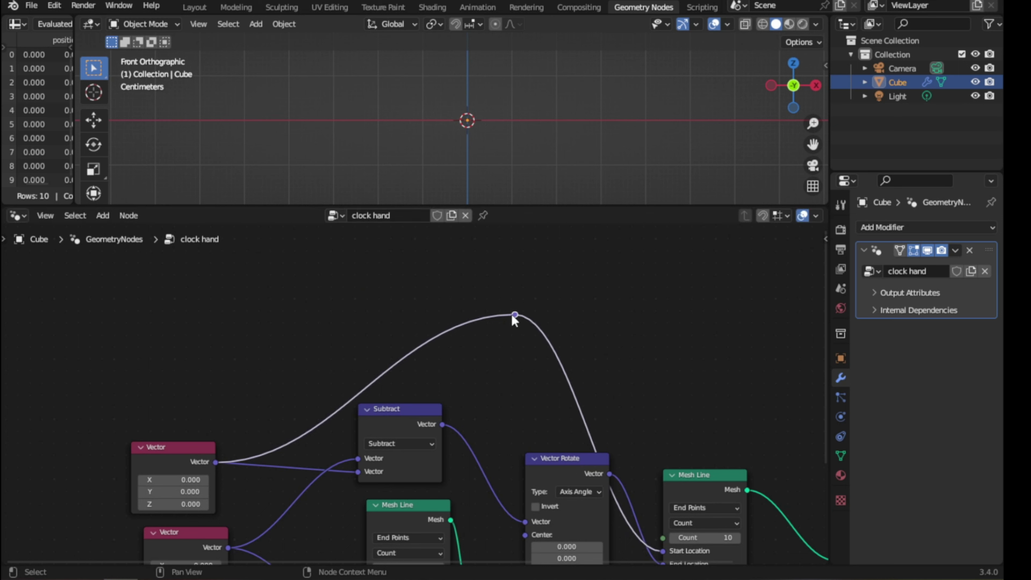
pyautogui.keyDown('shift'); pyautogui.moveTo(327, 415); pyautogui.dragTo(331, 445, button='right'); pyautogui.keyUp('shift')
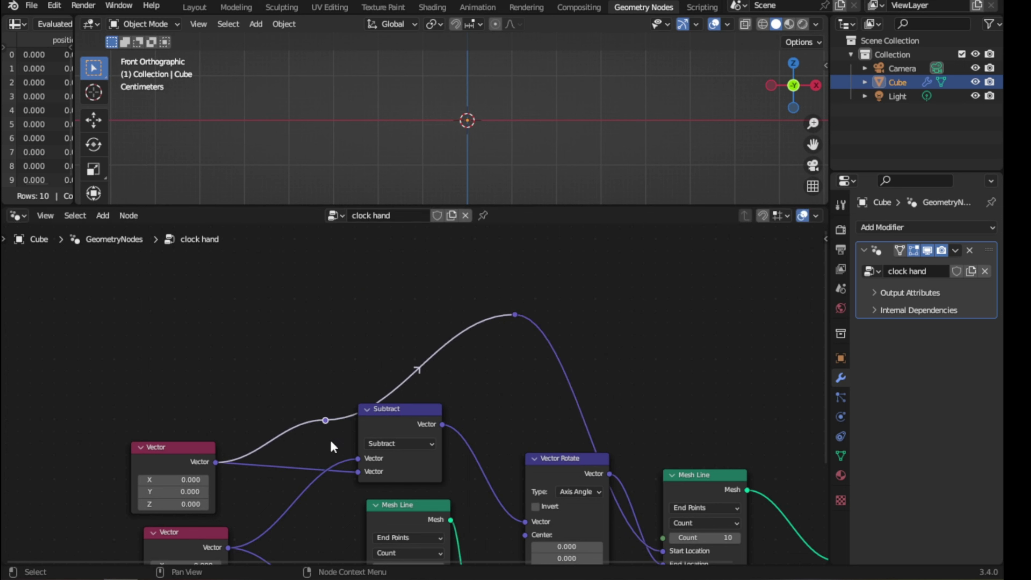
pyautogui.moveTo(327, 420)
pyautogui.mouseDown()
pyautogui.moveTo(301, 328)
pyautogui.moveTo(318, 316)
pyautogui.mouseUp()
# Link the top Vector to the left Mesh Line's Start Location through a reroute point.
pyautogui.moveTo(628, 454); pyautogui.dragTo(522, 398, button='middle')
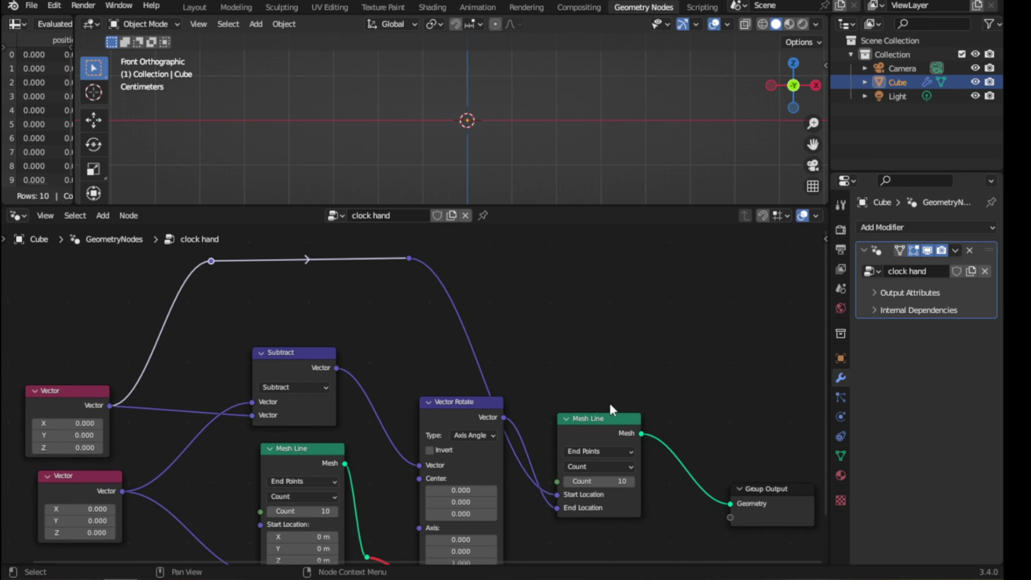
pyautogui.moveTo(609, 418); pyautogui.dragTo(628, 409)
pyautogui.moveTo(477, 407); pyautogui.dragTo(456, 415)
pyautogui.keyDown('shift'); pyautogui.moveTo(400, 503); pyautogui.dragTo(383, 384, button='middle'); pyautogui.keyUp('shift')
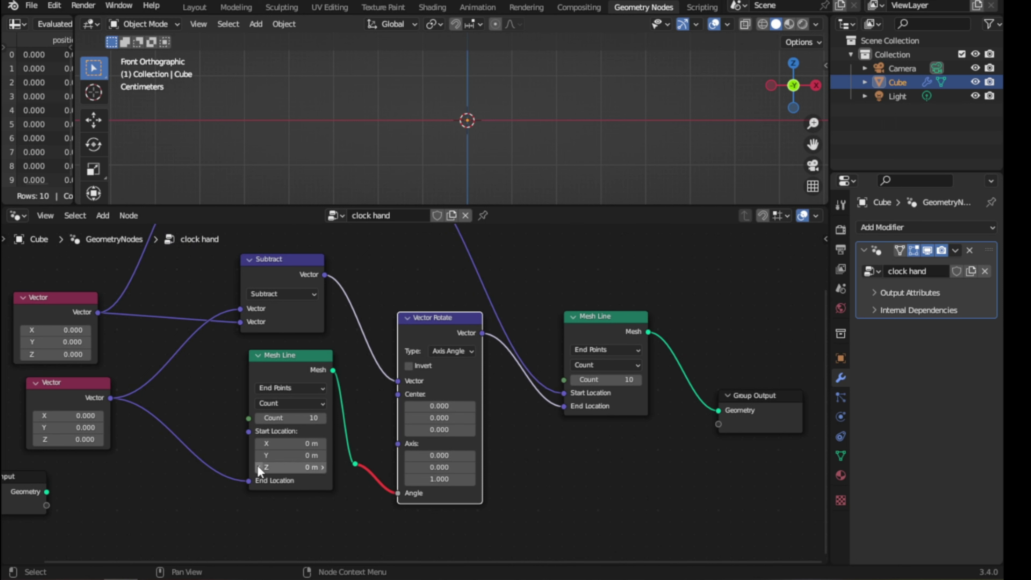
pyautogui.moveTo(198, 421); pyautogui.dragTo(243, 415, button='middle')
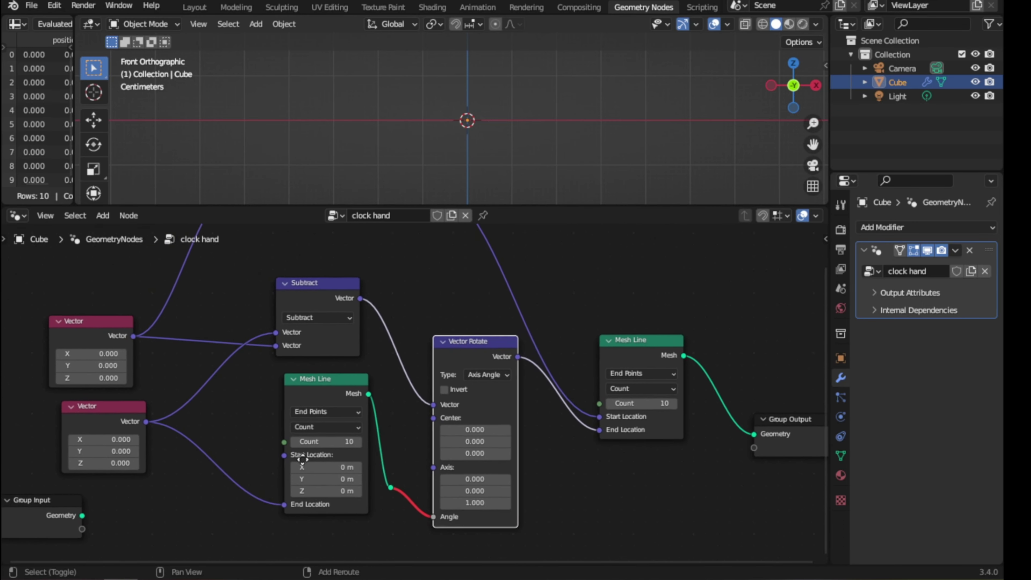
pyautogui.moveTo(140, 338); pyautogui.dragTo(291, 458)
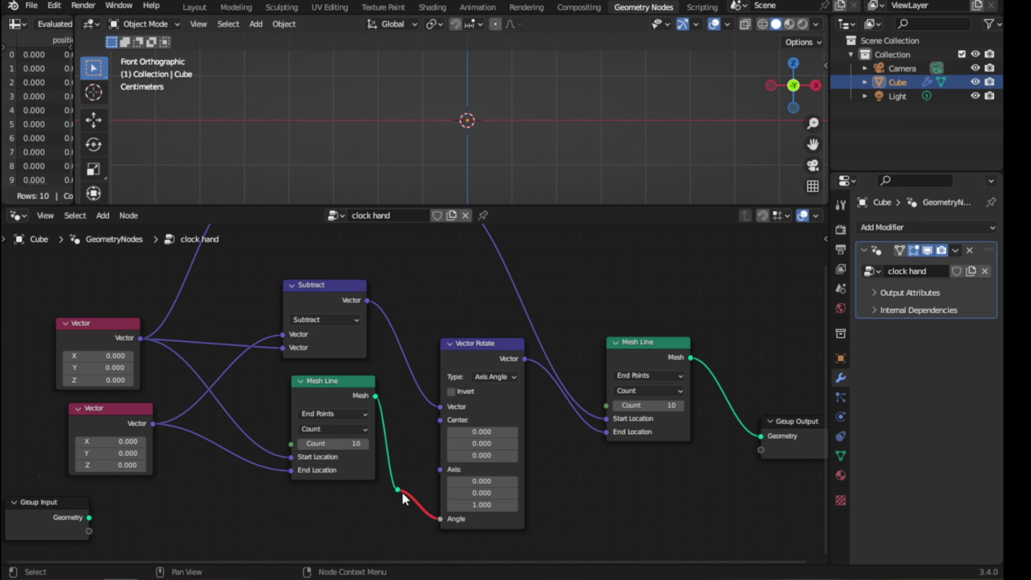
pyautogui.moveTo(395, 488); pyautogui.dragTo(390, 516)
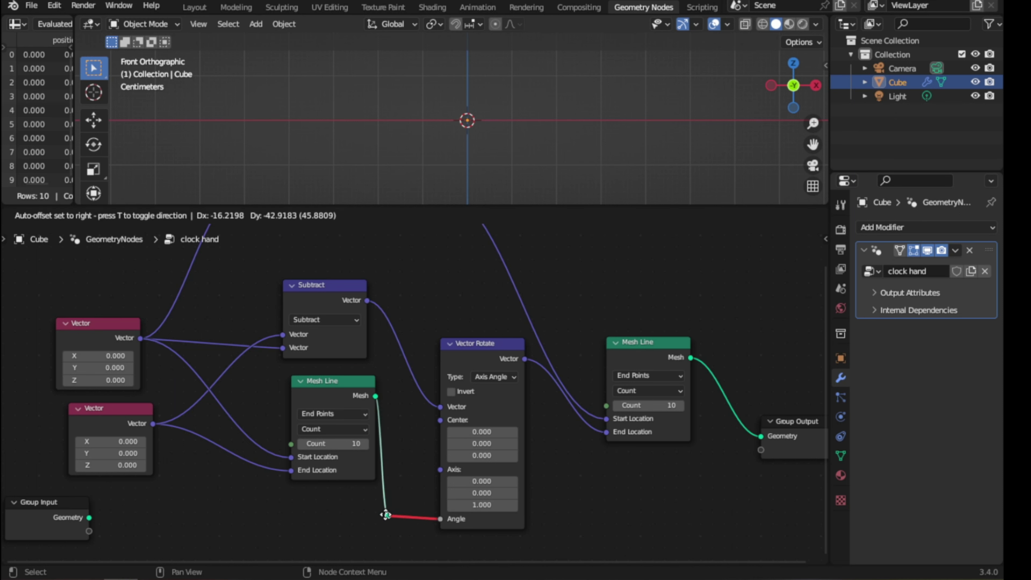
pyautogui.click(439, 522)
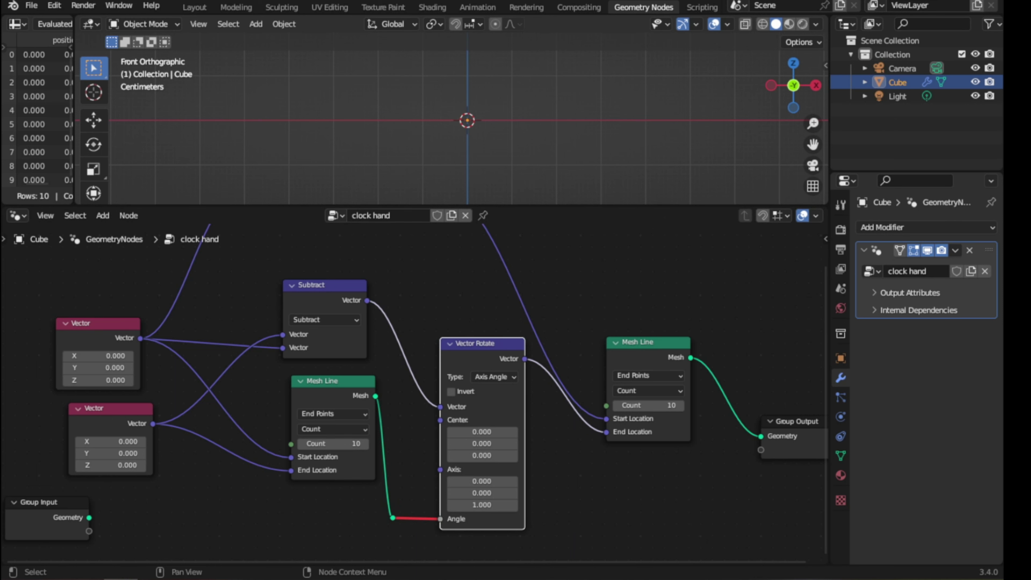
# Connect the top Vector to Vector Rotate's Center, tidied with a reroute point.
pyautogui.scroll(-1, 414, 399)
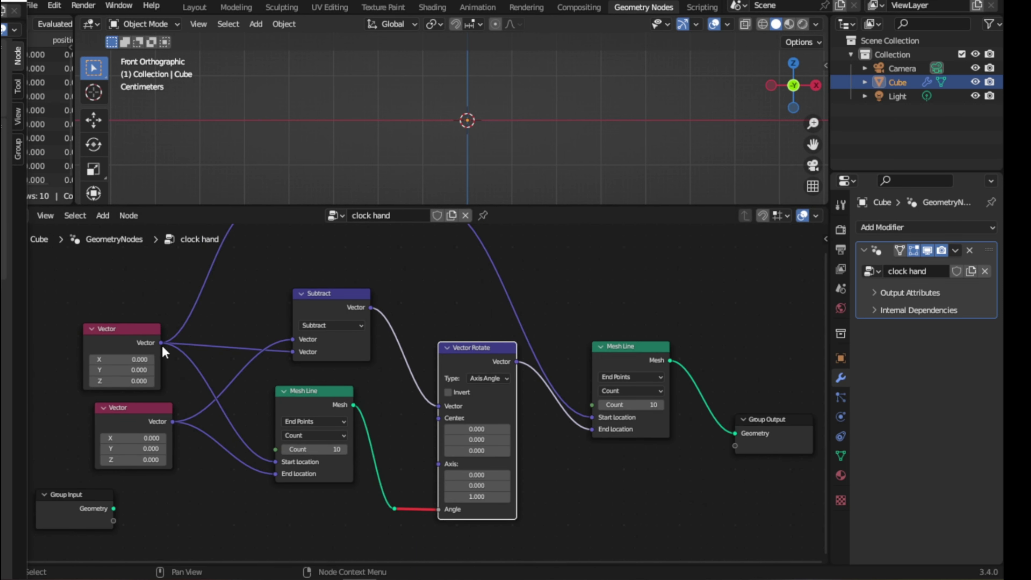
pyautogui.moveTo(162, 342); pyautogui.dragTo(439, 418)
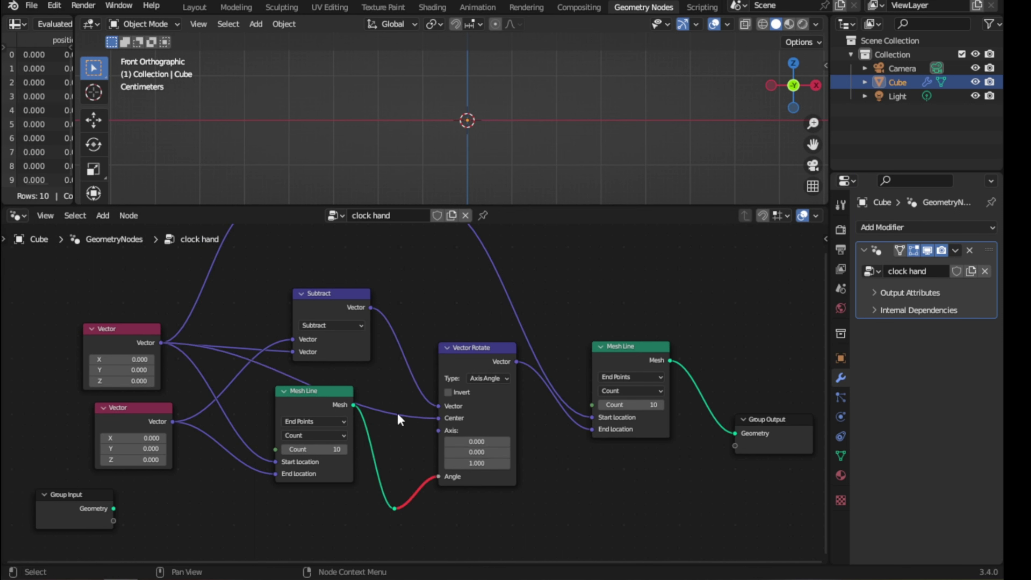
pyautogui.keyDown('shift'); pyautogui.moveTo(388, 401); pyautogui.dragTo(387, 423, button='right'); pyautogui.keyUp('shift')
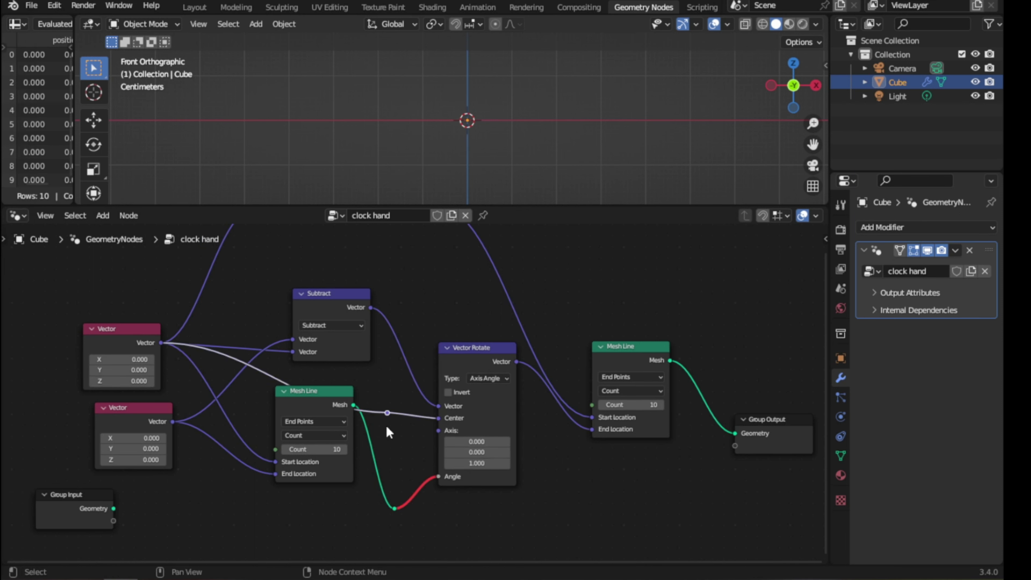
pyautogui.moveTo(388, 413); pyautogui.dragTo(352, 377)
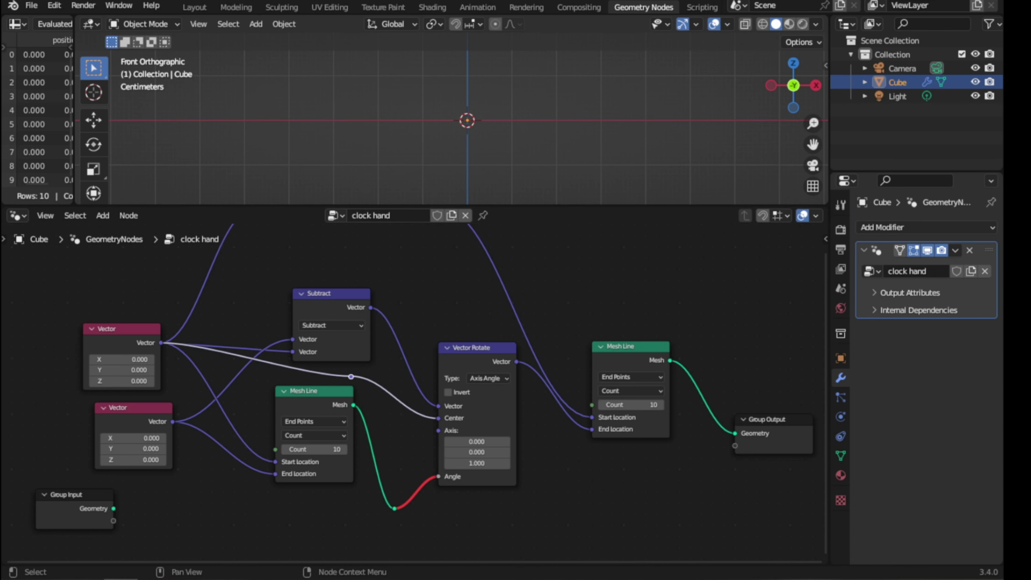
# Set the Vector Rotate axis to X 1, leaving Z at 0.
pyautogui.scroll(1, 487, 542)
pyautogui.scroll(1, 491, 467)
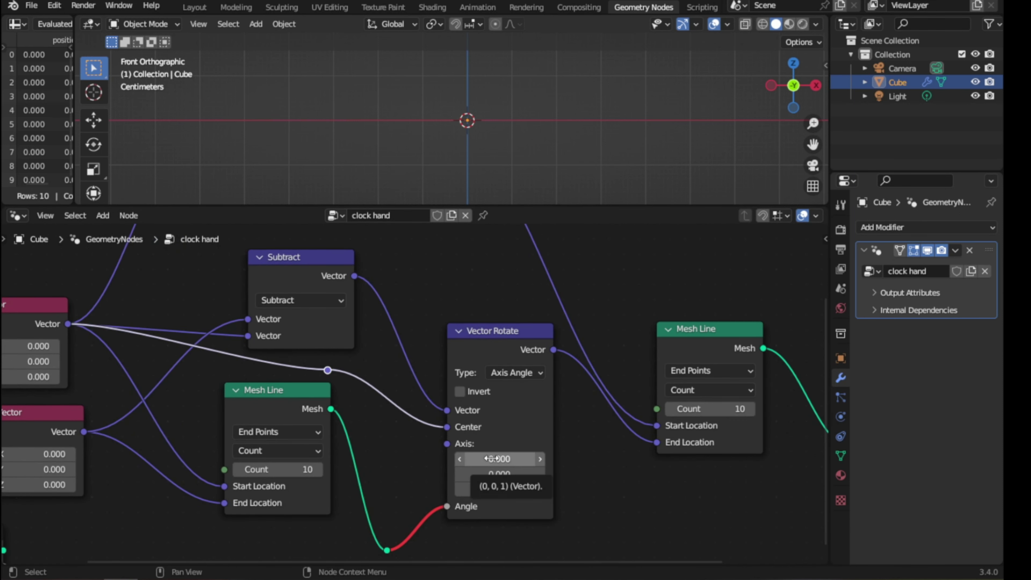
pyautogui.click(492, 459)
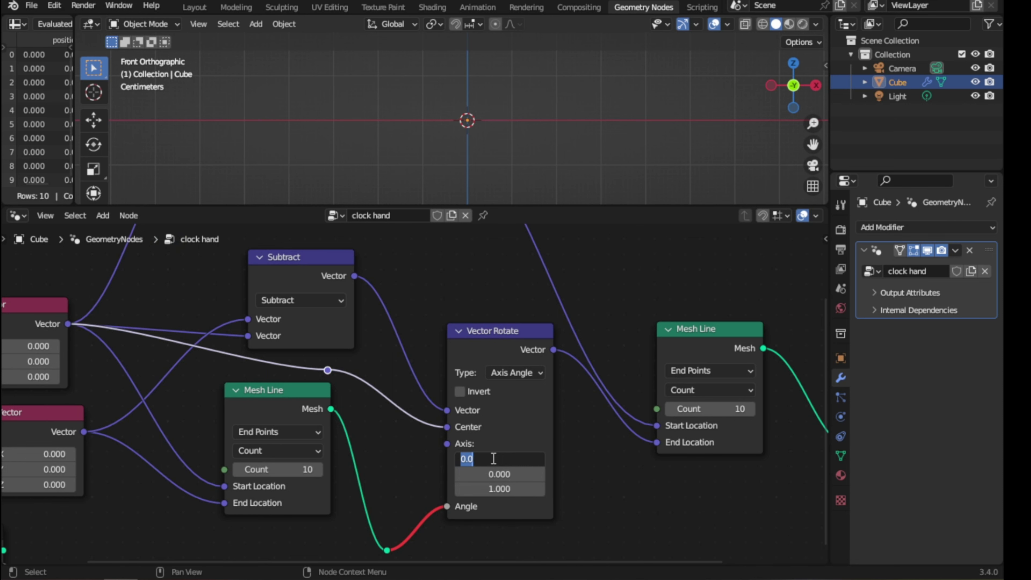
pyautogui.write('1')
pyautogui.press('Tab')
pyautogui.press('Tab')
pyautogui.write('0')
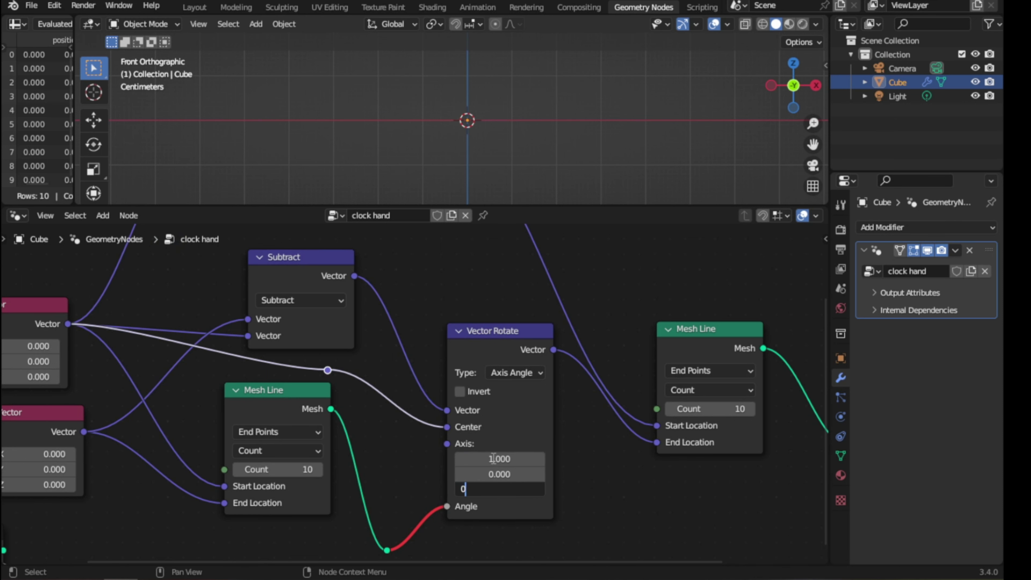
pyautogui.press('Return')
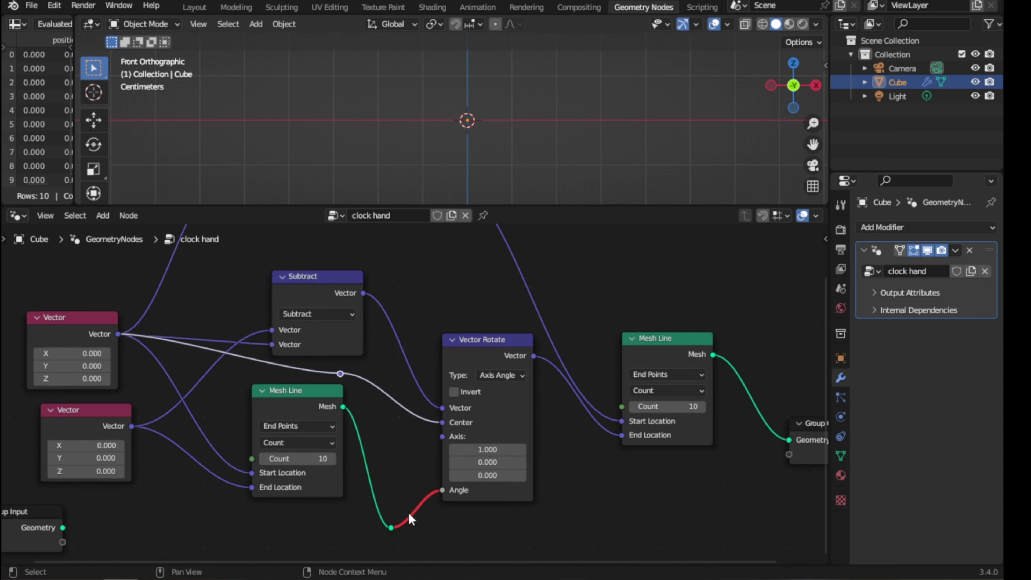
# Set the Y value of both Vector nodes to -1.
pyautogui.scroll(-1, 408, 513)
pyautogui.scroll(1, 427, 502)
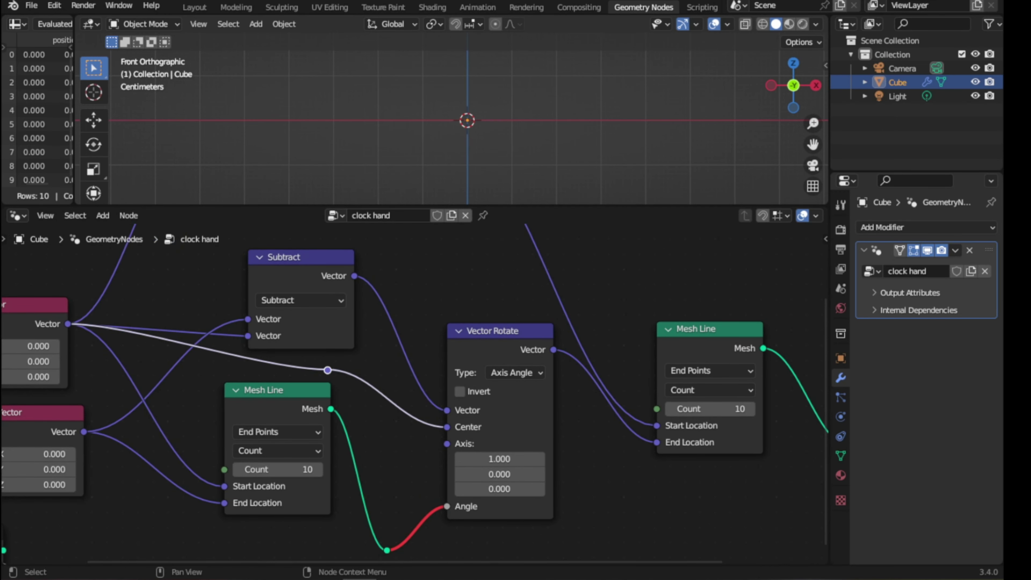
pyautogui.scroll(-2, 159, 550)
pyautogui.scroll(2, 234, 402)
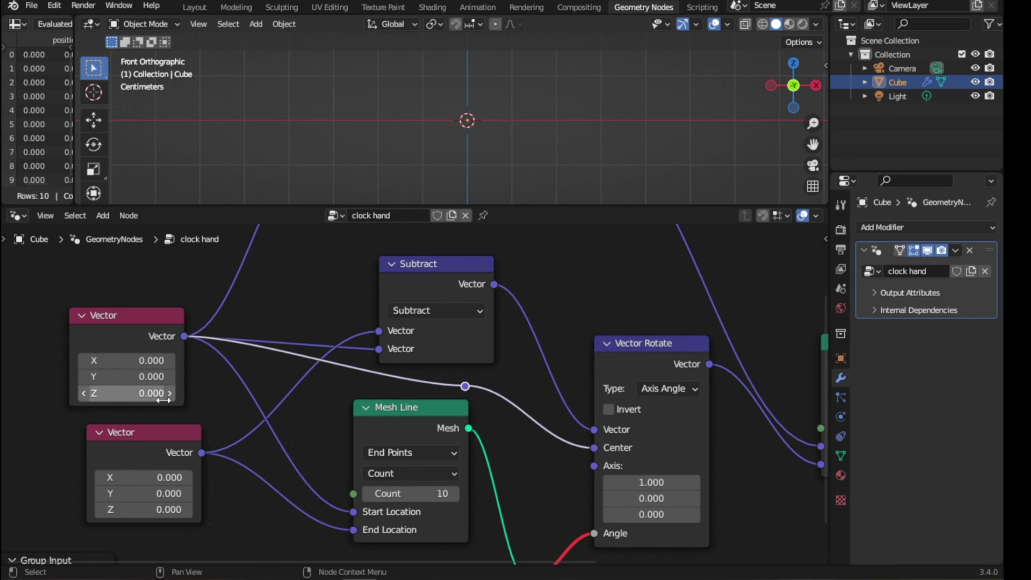
pyautogui.click(146, 378)
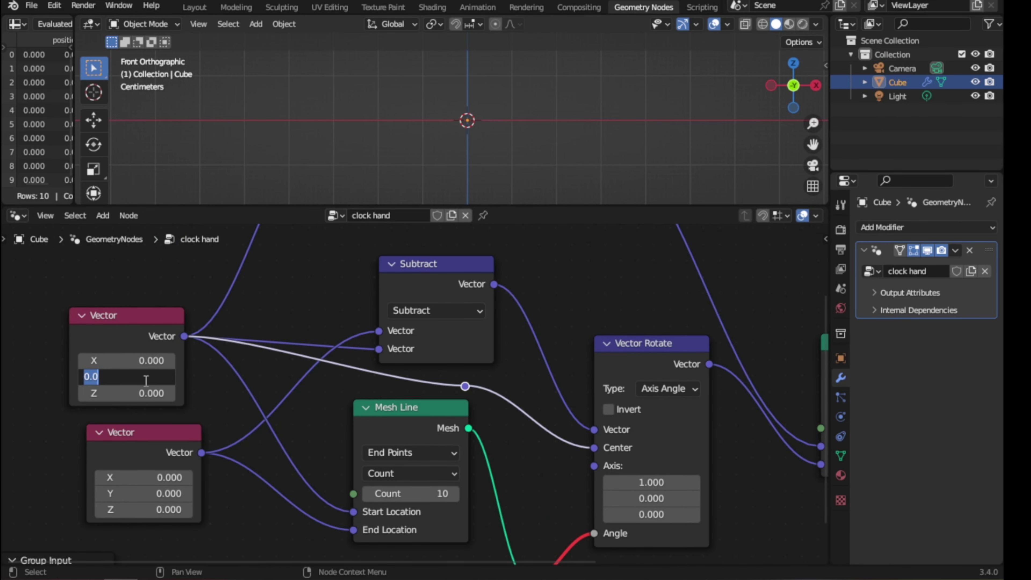
pyautogui.write('-1')
pyautogui.press('Return')
pyautogui.click(164, 496)
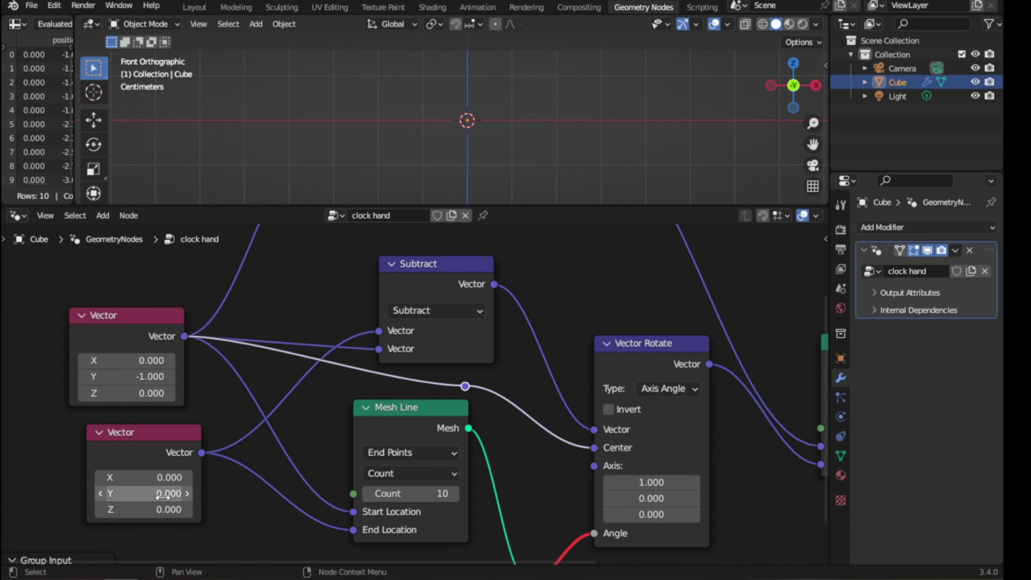
pyautogui.write('-1')
pyautogui.press('Return')
# Disconnect the link into Vector Rotate's Angle and reposition Vector Rotate and the second Mesh Line.
pyautogui.scroll(-1, 323, 400)
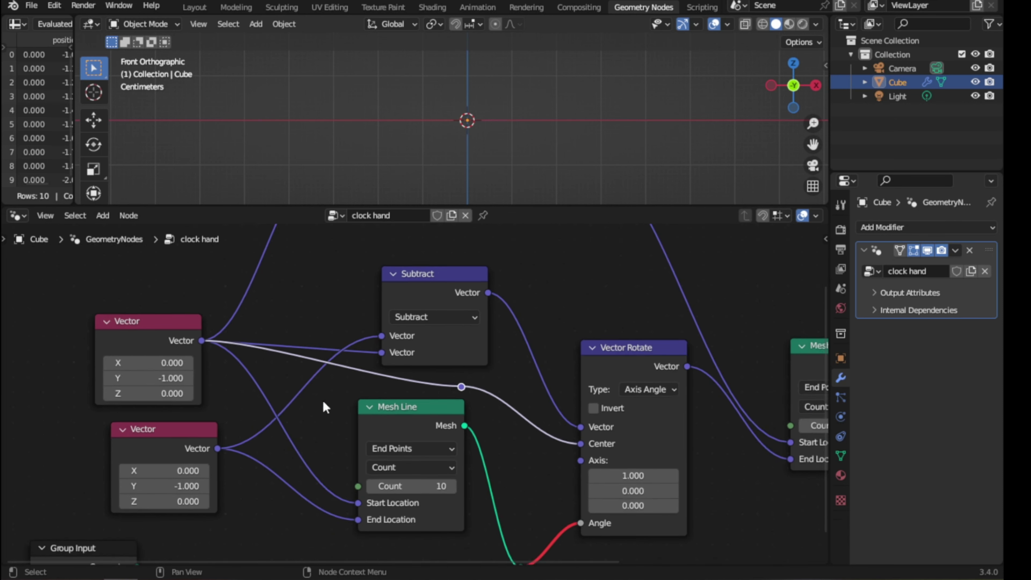
pyautogui.scroll(-1, 268, 419)
pyautogui.moveTo(557, 504); pyautogui.dragTo(499, 522)
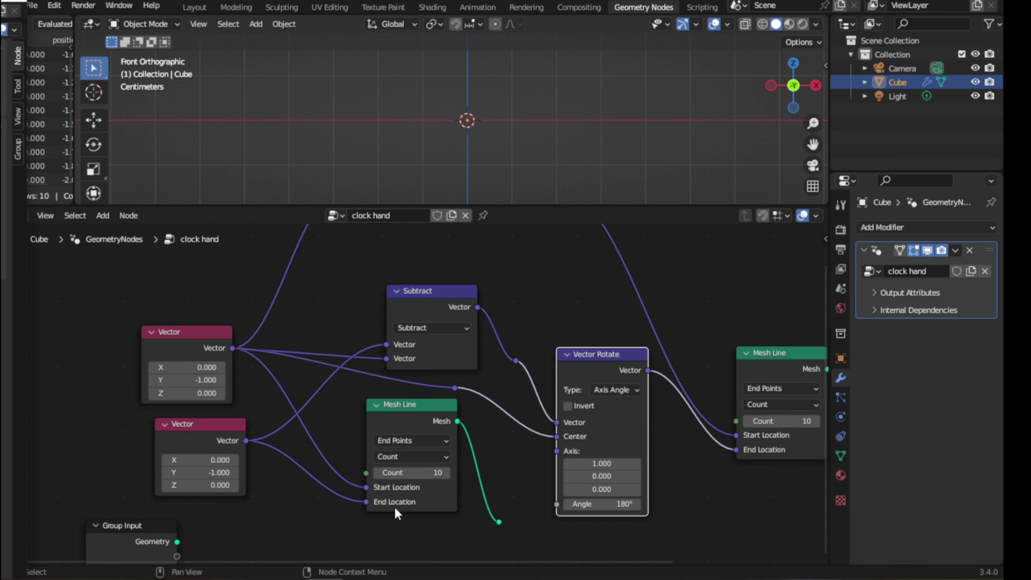
pyautogui.moveTo(455, 506); pyautogui.dragTo(242, 500, button='middle')
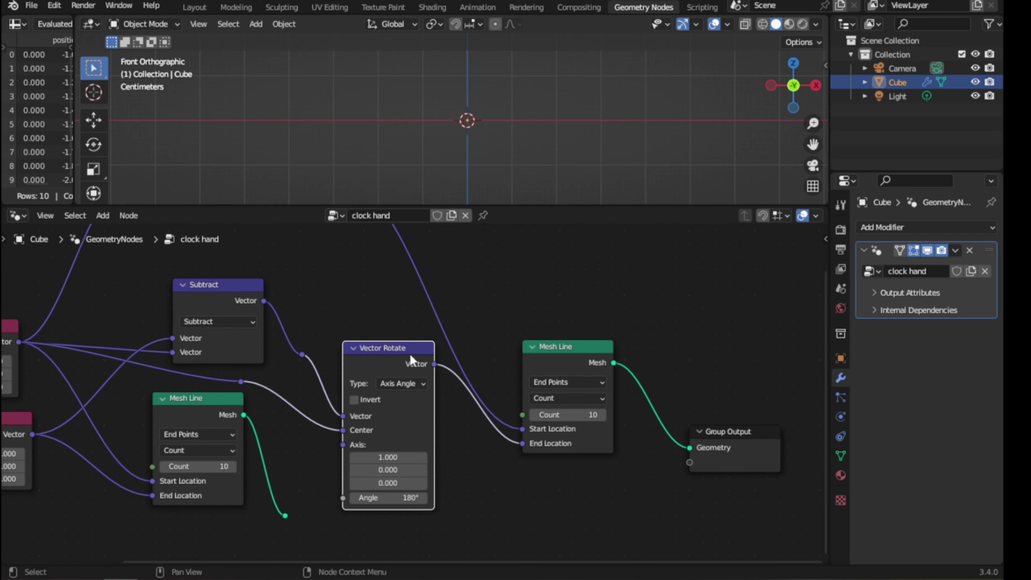
pyautogui.moveTo(398, 352); pyautogui.dragTo(386, 340)
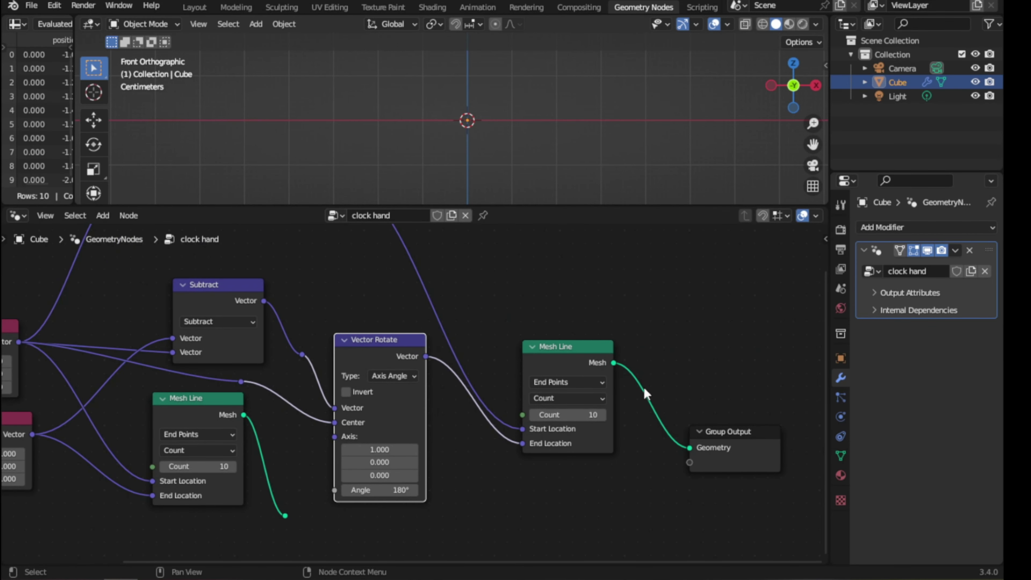
pyautogui.moveTo(545, 394); pyautogui.dragTo(491, 388, button='middle')
pyautogui.moveTo(499, 352); pyautogui.dragTo(480, 347)
# Add a Join Geometry node and insert it between Mesh Line and Group Output.
pyautogui.click(610, 331)
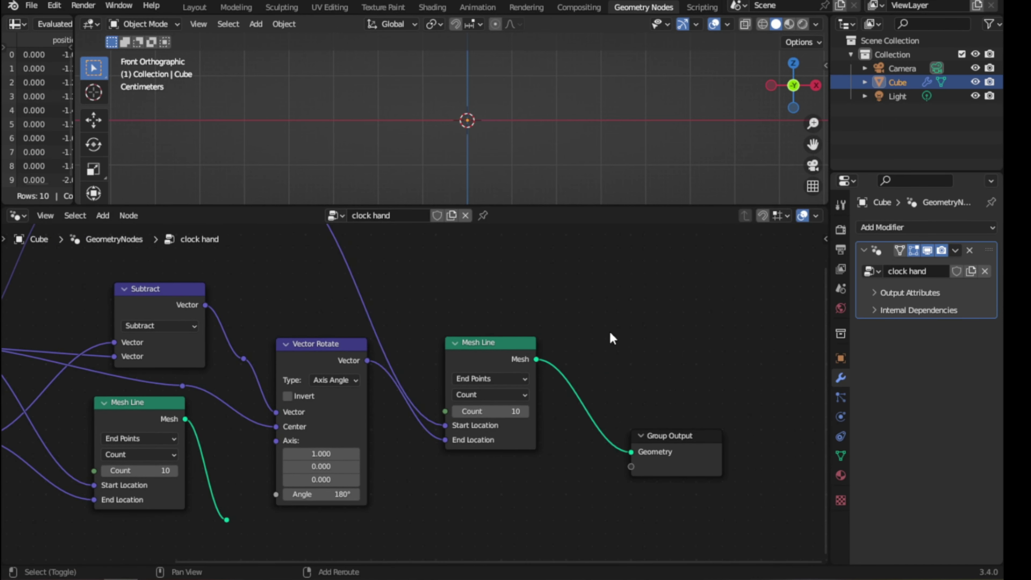
pyautogui.hotkey('shift', 'a')
pyautogui.write('joi')
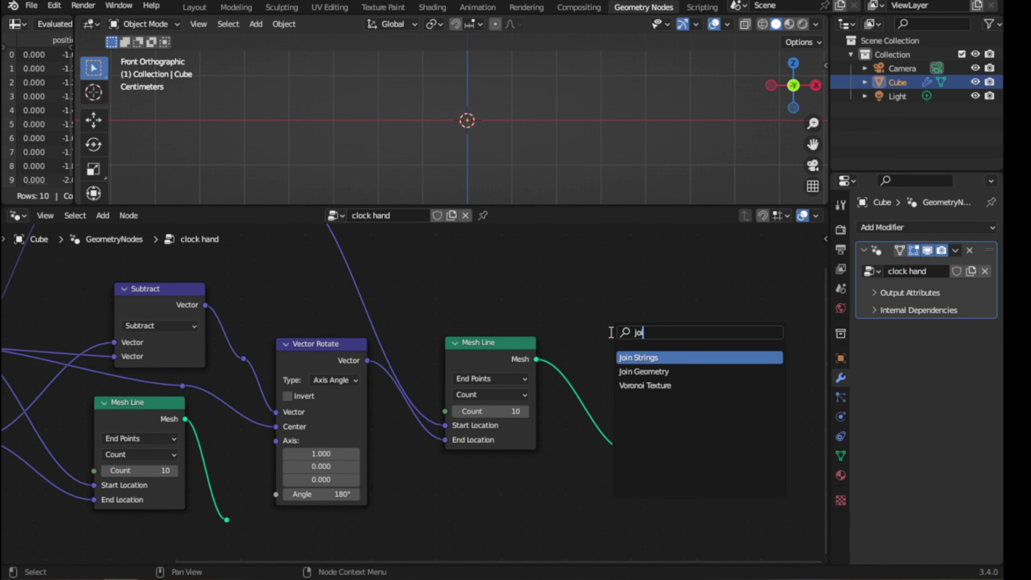
pyautogui.press('Down')
pyautogui.press('Return')
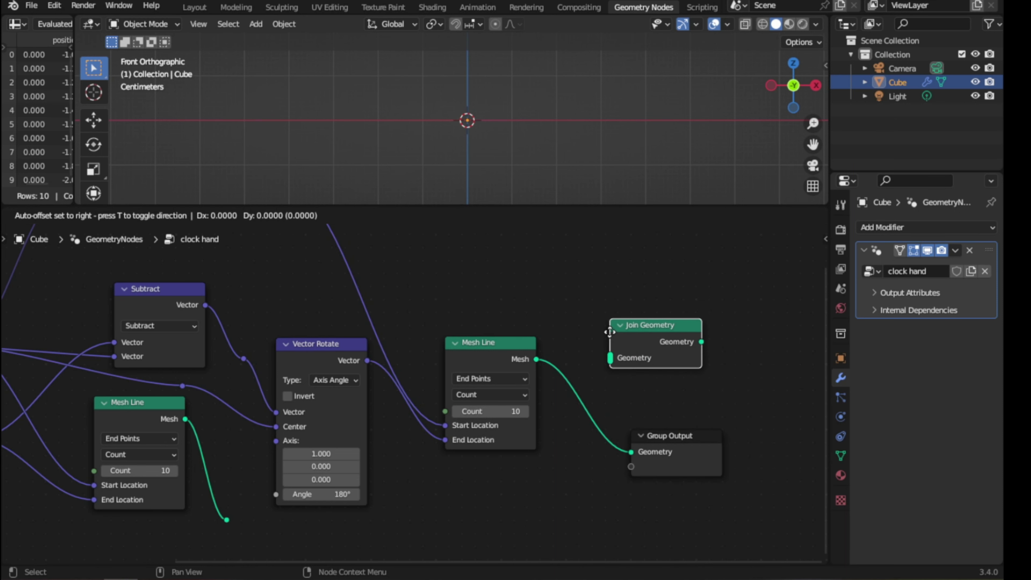
pyautogui.click(590, 345)
pyautogui.scroll(-1, 670, 388)
pyautogui.moveTo(572, 359); pyautogui.dragTo(575, 384)
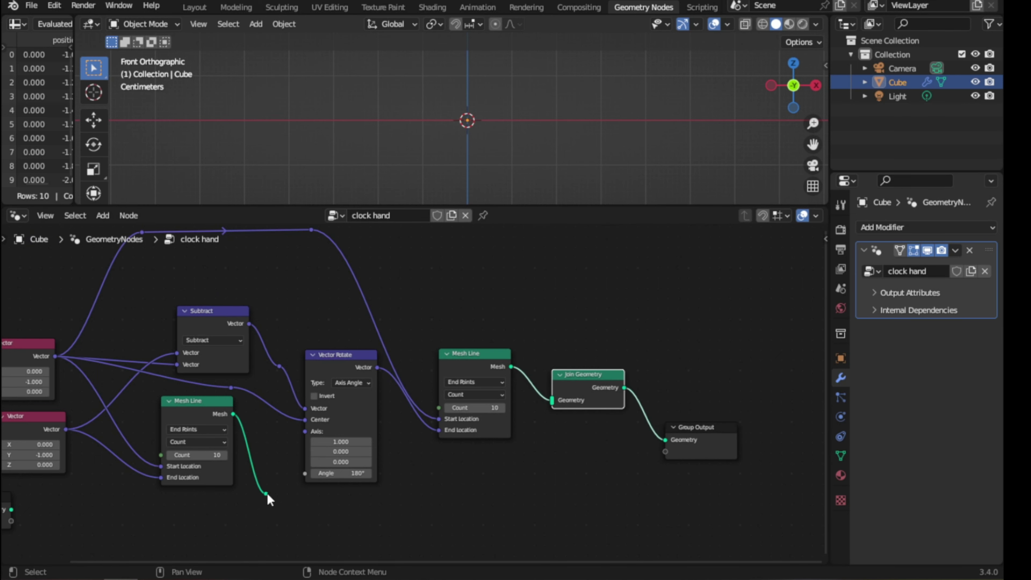
# Connect the first Mesh Line into Join Geometry via a reroute below the nodes.
pyautogui.moveTo(266, 493); pyautogui.dragTo(550, 409)
pyautogui.keyDown('shift'); pyautogui.moveTo(525, 402); pyautogui.dragTo(523, 436, button='right'); pyautogui.keyUp('shift')
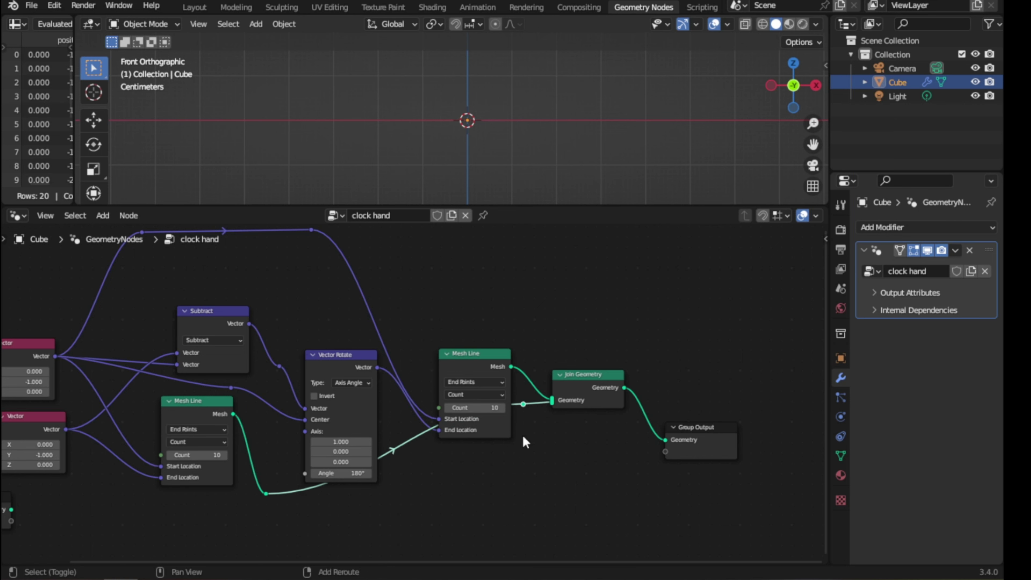
pyautogui.moveTo(525, 405)
pyautogui.mouseDown()
pyautogui.moveTo(541, 501)
pyautogui.moveTo(530, 492)
pyautogui.mouseUp()
pyautogui.keyDown('ctrl'); pyautogui.hscroll(-5, 470, 481); pyautogui.keyUp('ctrl')
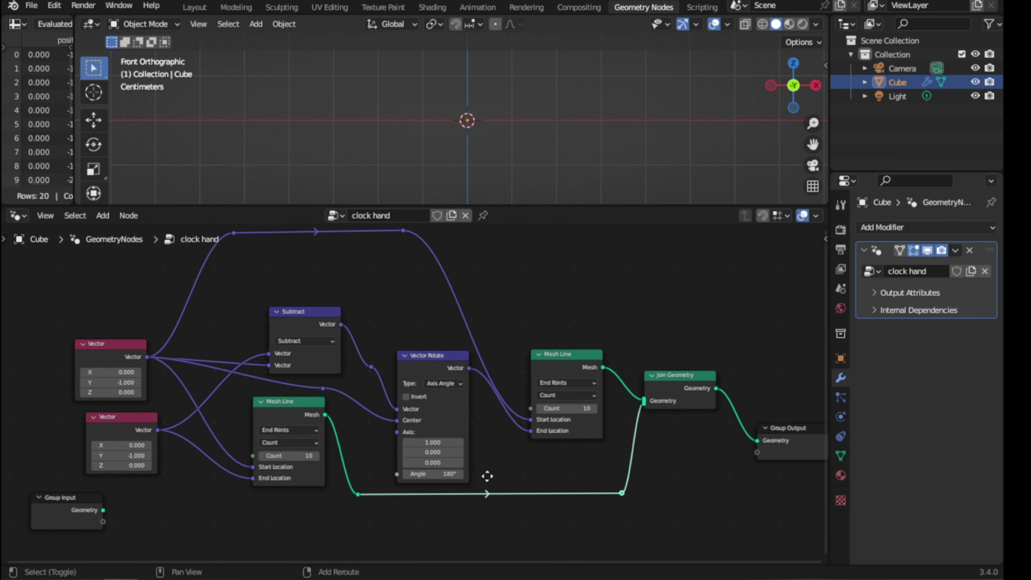
pyautogui.scroll(2, 437, 392)
pyautogui.keyDown('ctrl'); pyautogui.scroll(-3, 446, 513); pyautogui.keyUp('ctrl')
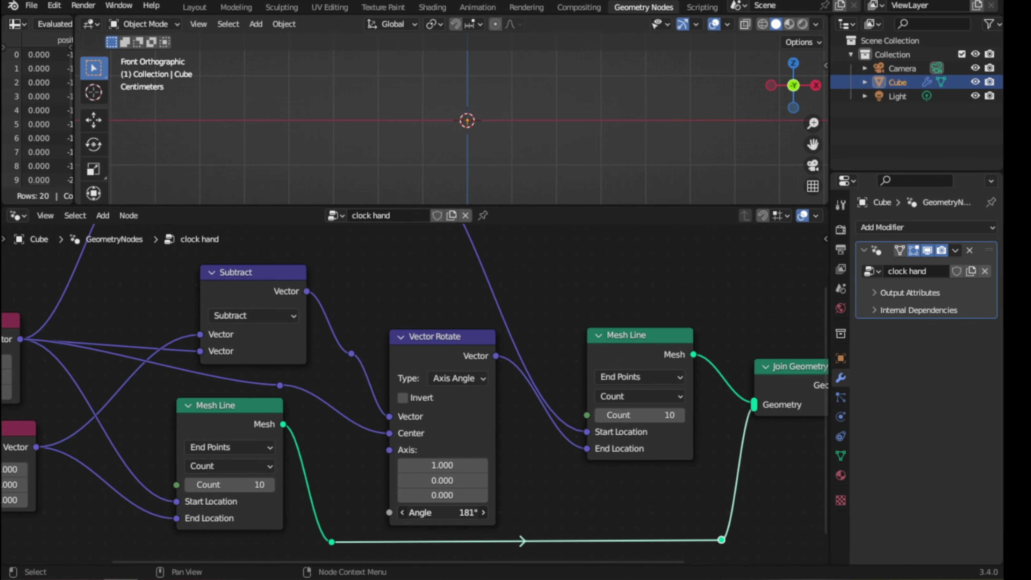
pyautogui.keyDown('ctrl'); pyautogui.scroll(-1, 447, 513); pyautogui.keyUp('ctrl')
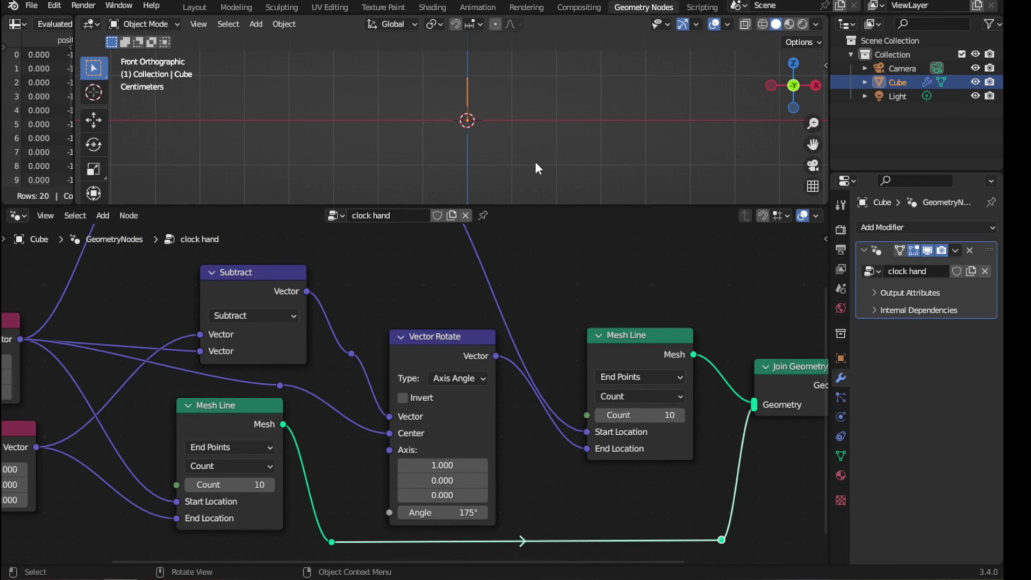
# Sweep the Vector Rotate Angle while checking side and front views, settling on 86°.
pyautogui.press('KP_3')
pyautogui.scroll(-3, 452, 153)
pyautogui.scroll(-2, 408, 163)
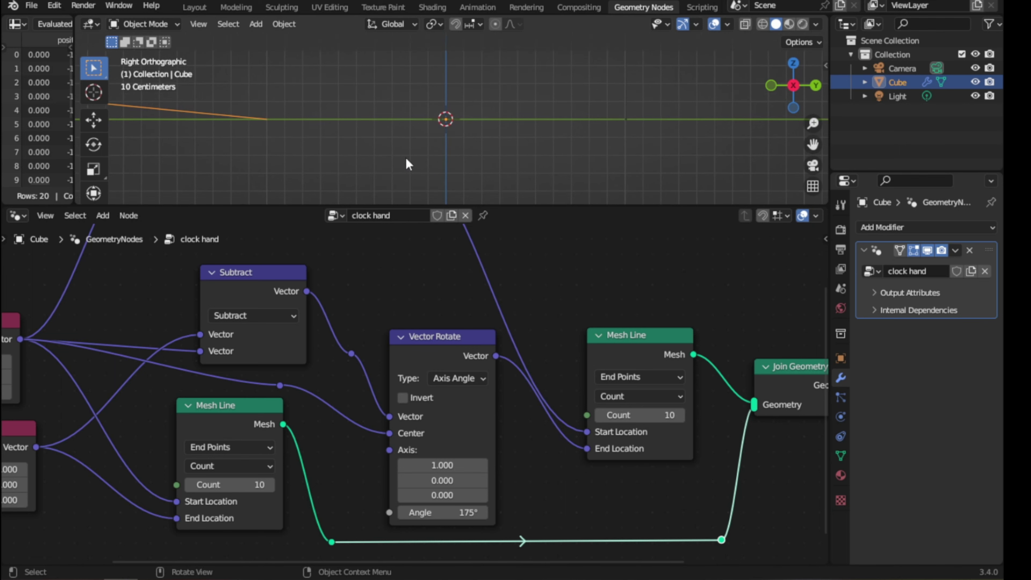
pyautogui.moveTo(460, 511)
pyautogui.mouseDown()
pyautogui.moveTo(431, 512)
pyautogui.moveTo(459, 513)
pyautogui.mouseUp()
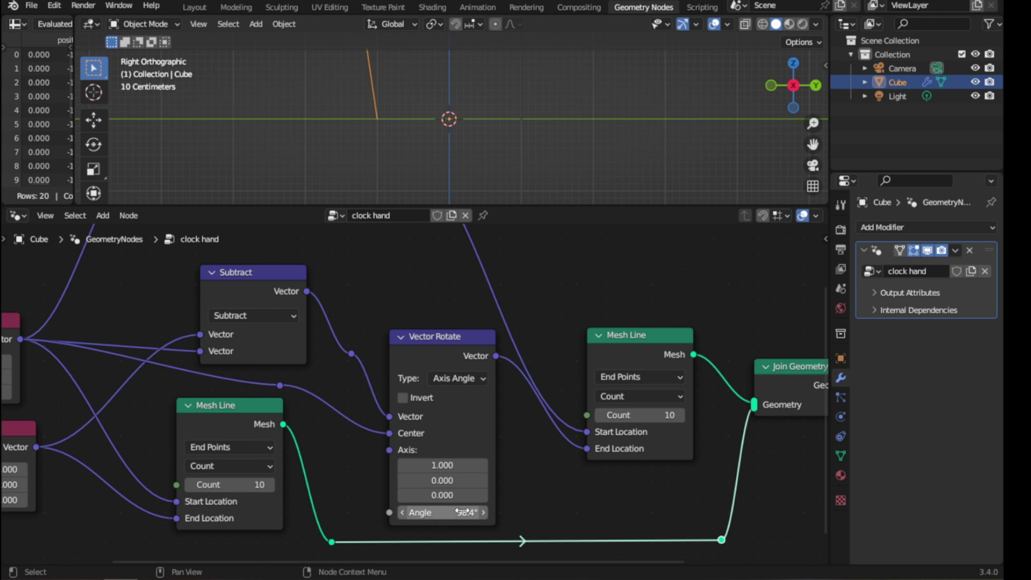
pyautogui.moveTo(391, 119)
pyautogui.keyDown('shift'); pyautogui.mouseDown(button='middle')
pyautogui.moveTo(446, 163)
pyautogui.moveTo(410, 138)
pyautogui.mouseUp(button='middle'); pyautogui.keyUp('shift')
pyautogui.press('ctrl+KP_3')
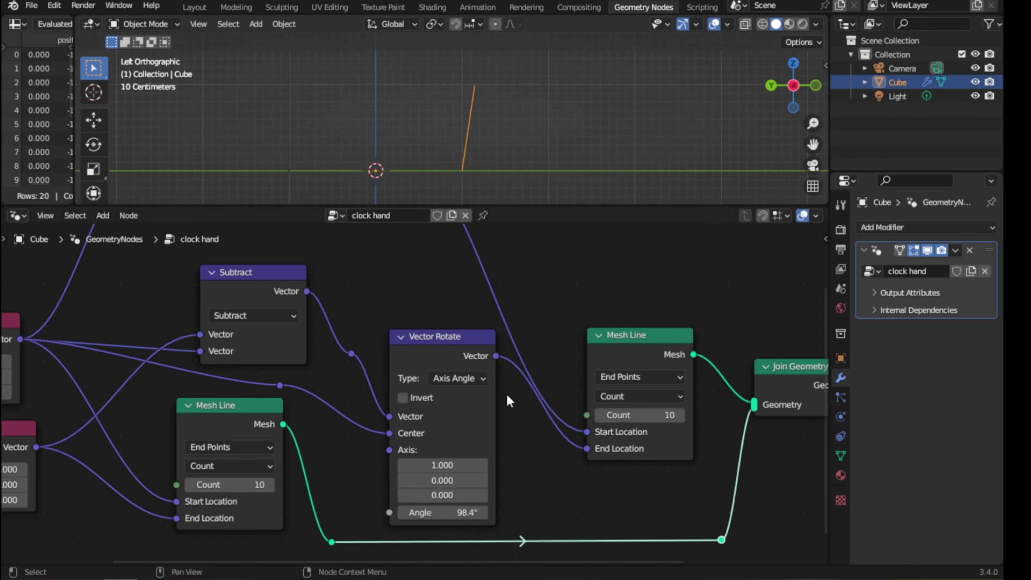
pyautogui.moveTo(447, 513); pyautogui.dragTo(439, 512)
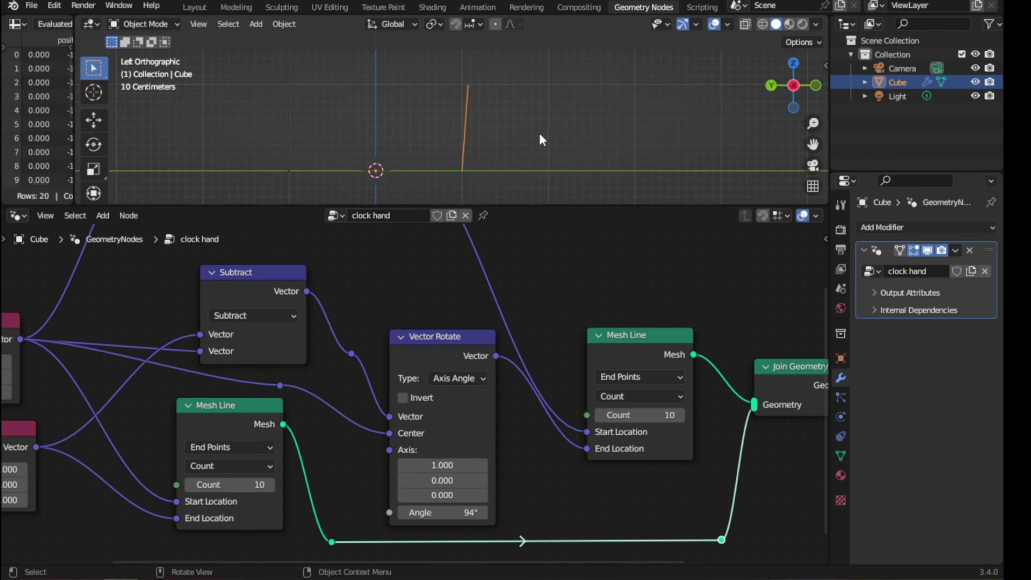
pyautogui.press('KP_3')
pyautogui.press('KP_1')
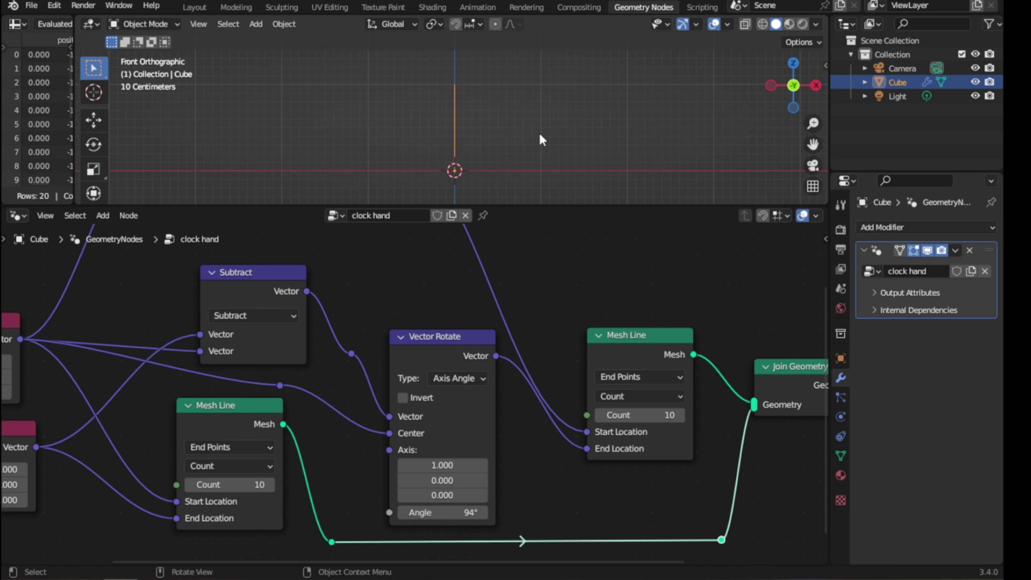
pyautogui.moveTo(447, 513)
pyautogui.mouseDown()
pyautogui.moveTo(431, 513)
pyautogui.moveTo(451, 513)
pyautogui.mouseUp()
pyautogui.press('ctrl+KP_3')
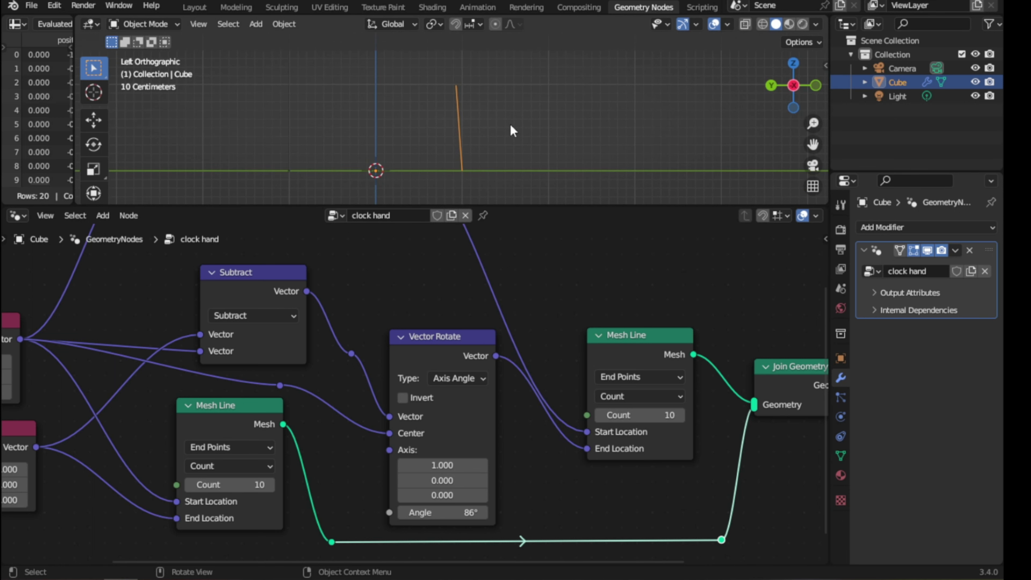
pyautogui.moveTo(539, 431); pyautogui.dragTo(228, 409, button='middle')
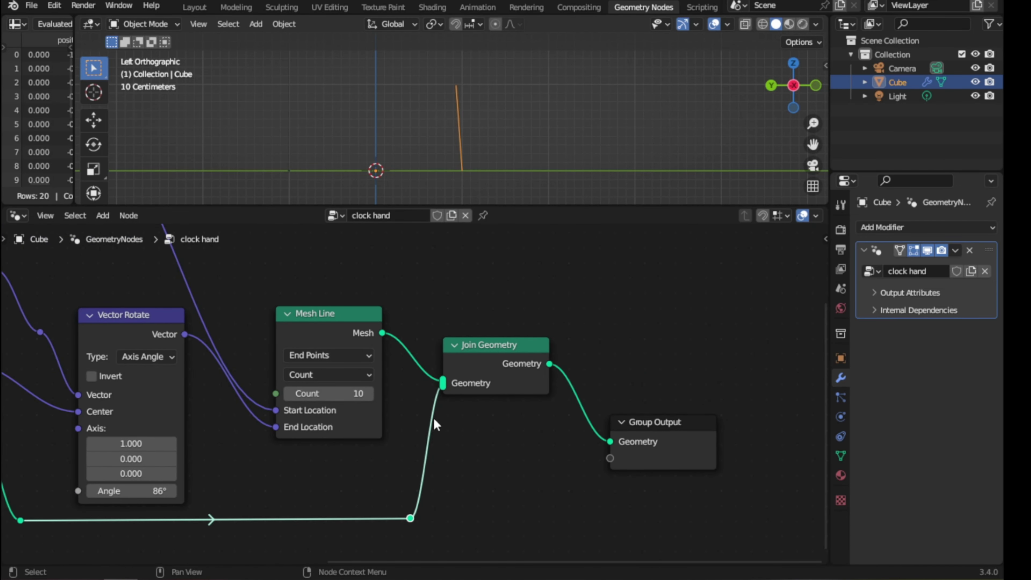
# Drag Group Output further right to make room for a node before it.
pyautogui.moveTo(291, 485); pyautogui.dragTo(770, 476, button='middle')
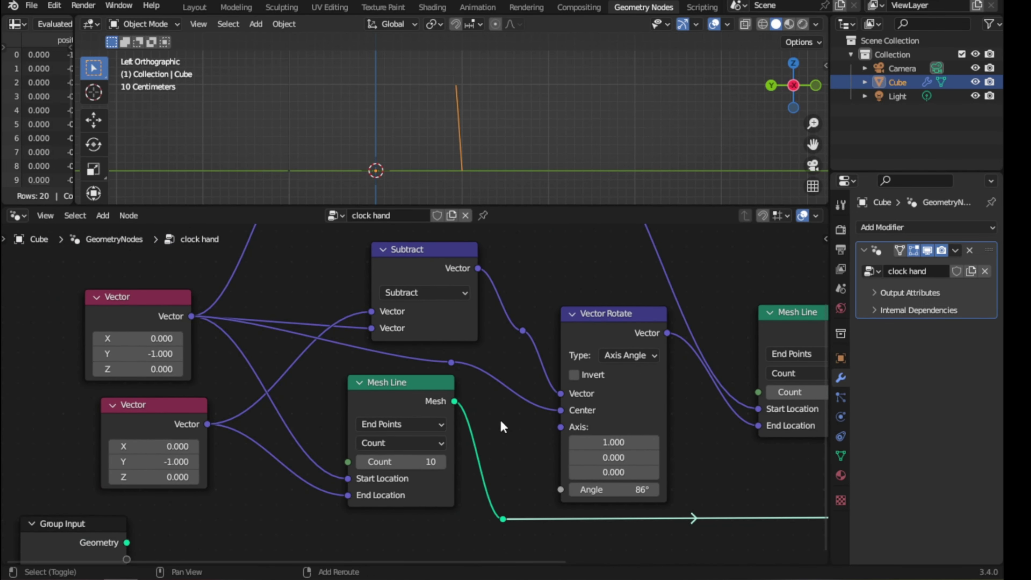
pyautogui.moveTo(500, 420)
pyautogui.mouseDown(button='middle')
pyautogui.moveTo(297, 436)
pyautogui.moveTo(248, 423)
pyautogui.mouseUp(button='middle')
pyautogui.scroll(-2, 312, 419)
pyautogui.keyDown('ctrl'); pyautogui.scroll(-5, 312, 419); pyautogui.keyUp('ctrl')
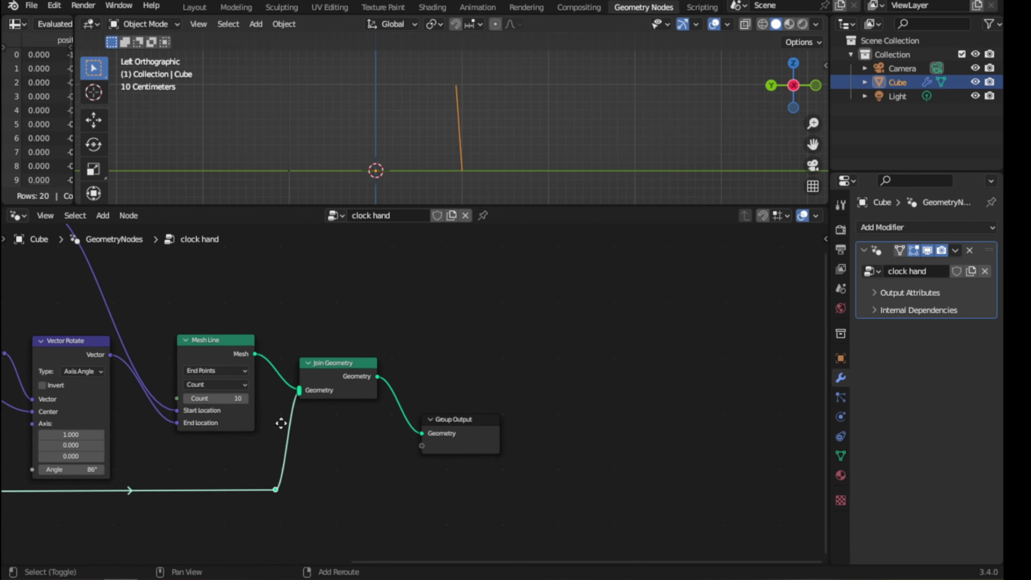
pyautogui.moveTo(441, 438); pyautogui.dragTo(568, 396)
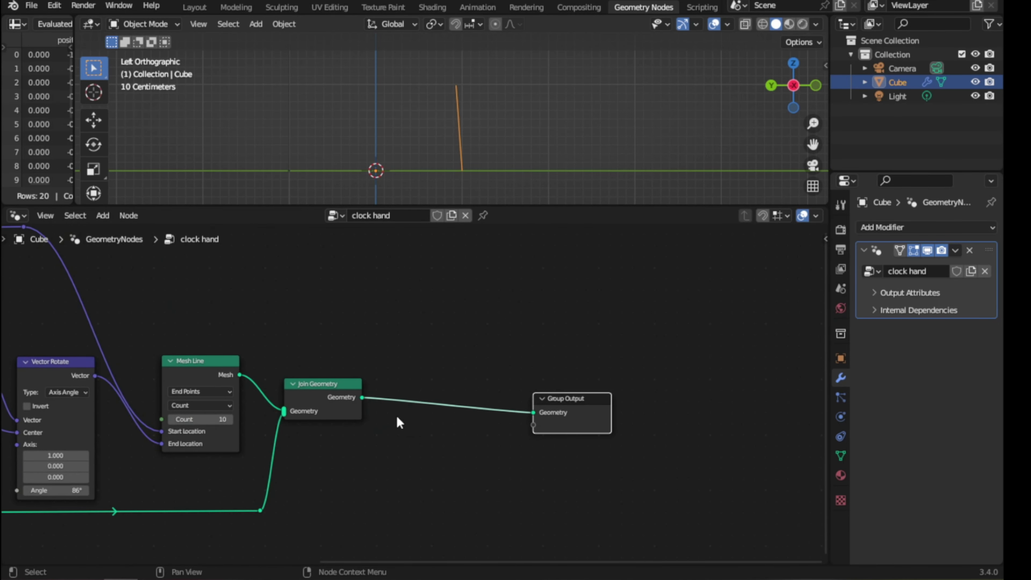
pyautogui.scroll(1, 410, 404)
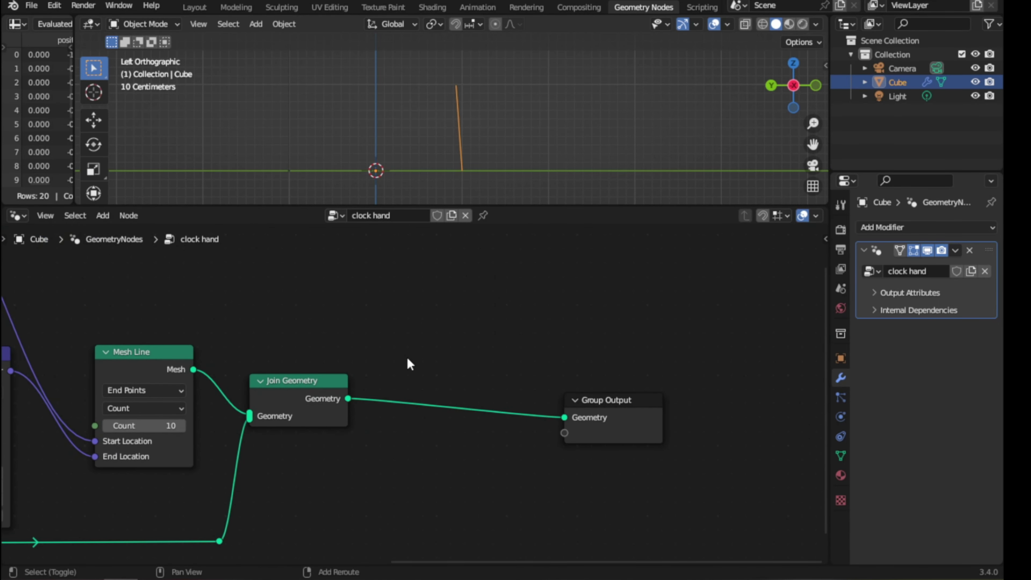
pyautogui.hotkey('shift', 'a')
# Add a Transform node before Group Output with Translation Z at -1 m.
pyautogui.write('tran')
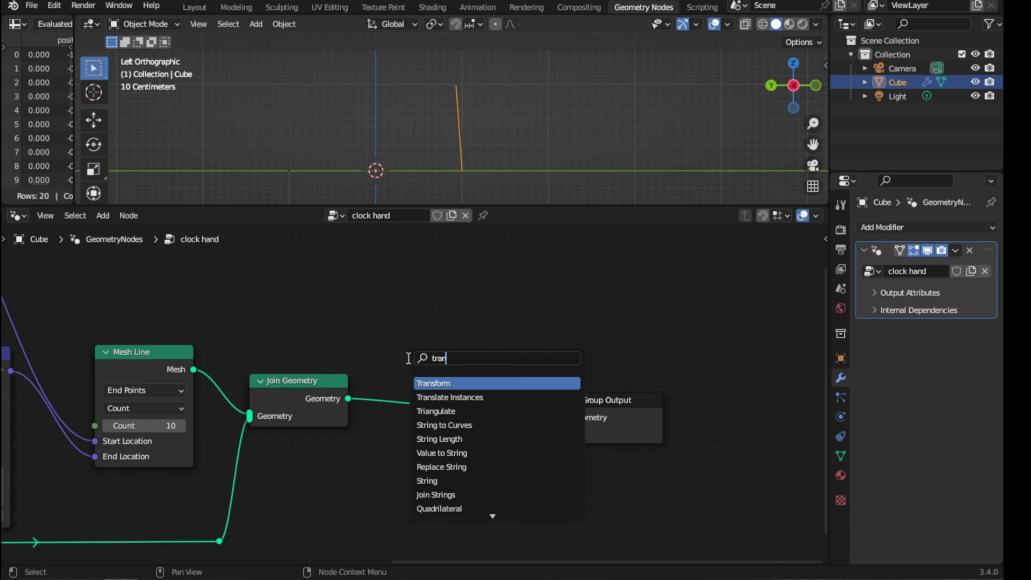
pyautogui.press('Return')
pyautogui.click(378, 322)
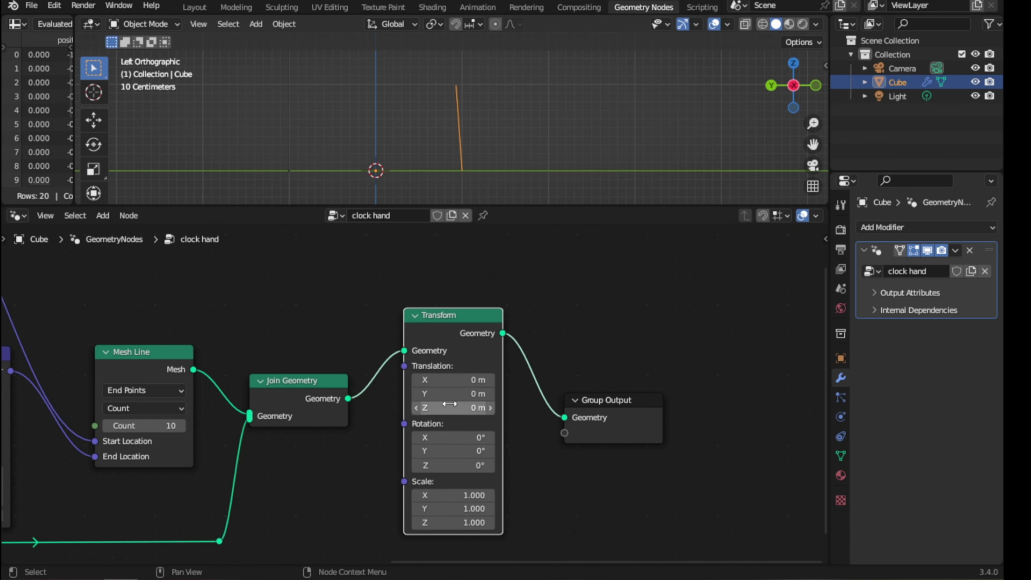
pyautogui.moveTo(453, 408)
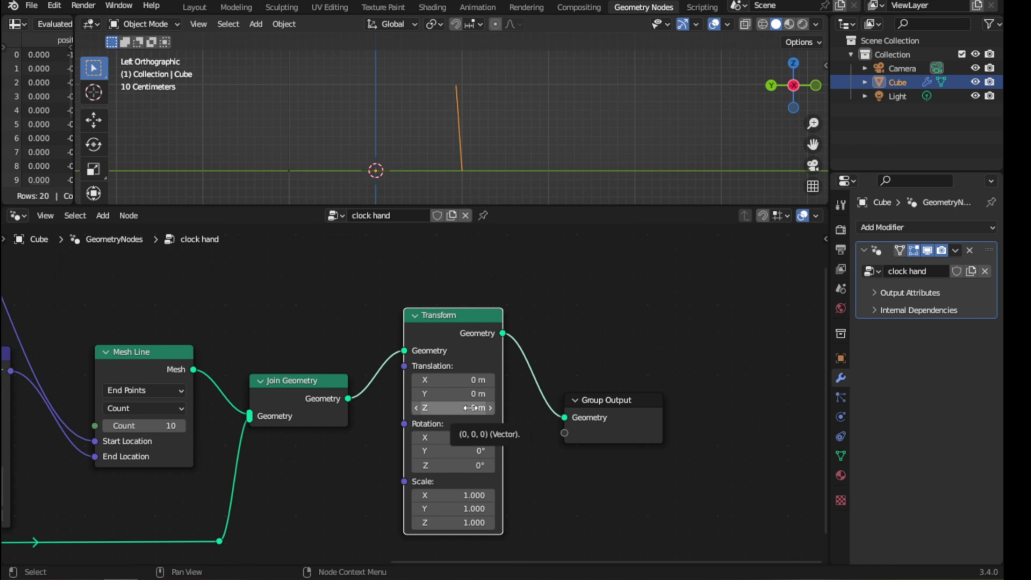
pyautogui.click(471, 407)
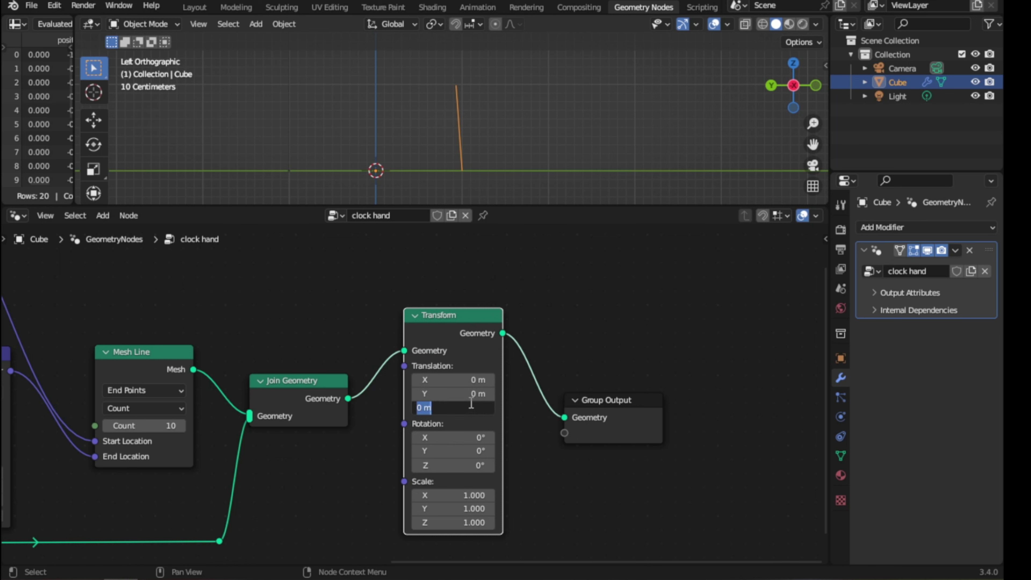
pyautogui.write('-1')
pyautogui.press('Return')
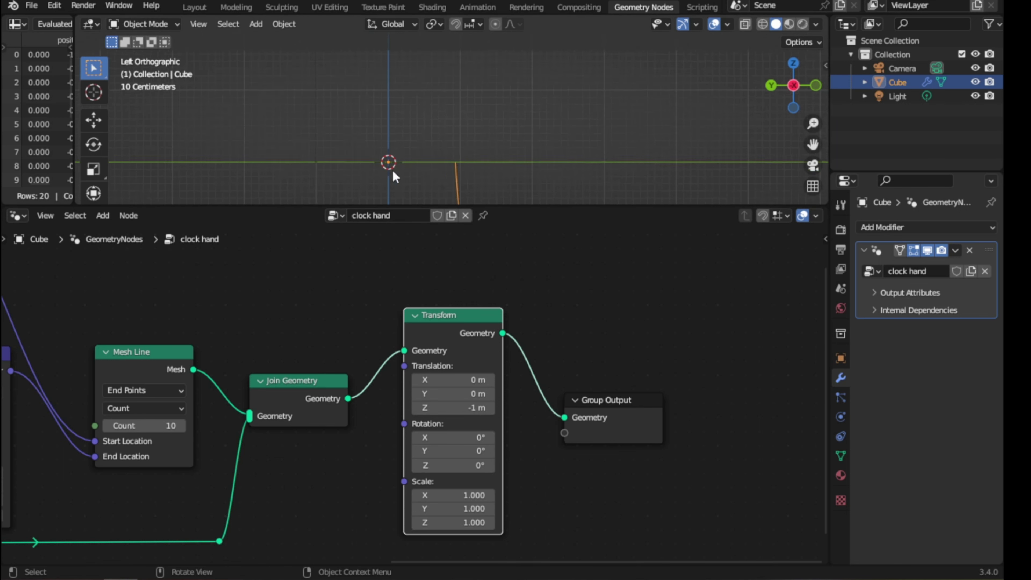
# Set the Transform Translation to Y 1 m and Z 0 m so the hand starts at the origin.
pyautogui.keyDown('shift'); pyautogui.moveTo(423, 144); pyautogui.dragTo(566, 115, button='middle'); pyautogui.keyUp('shift')
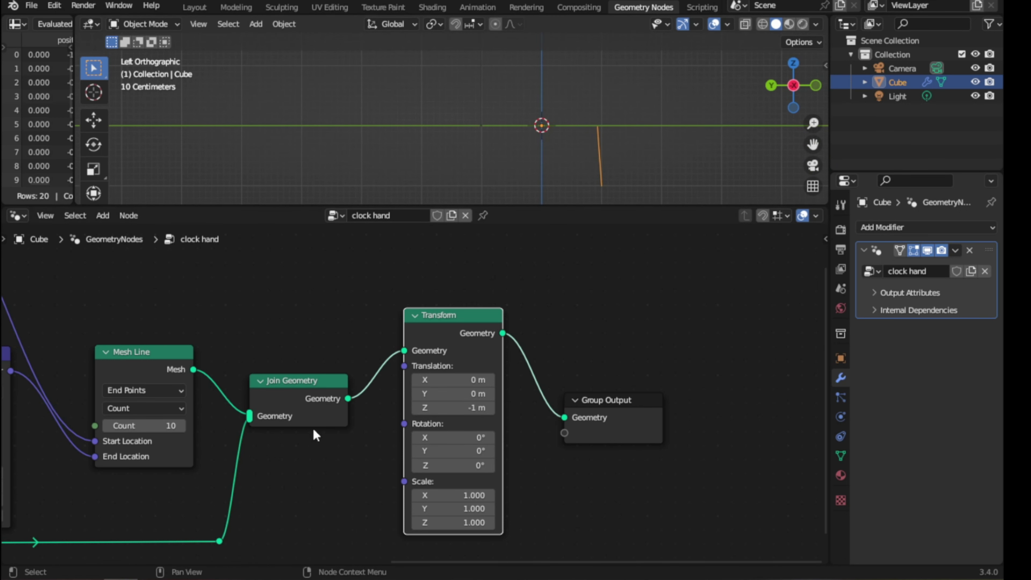
pyautogui.moveTo(460, 397)
pyautogui.mouseDown()
pyautogui.moveTo(473, 397)
pyautogui.moveTo(460, 397)
pyautogui.mouseUp()
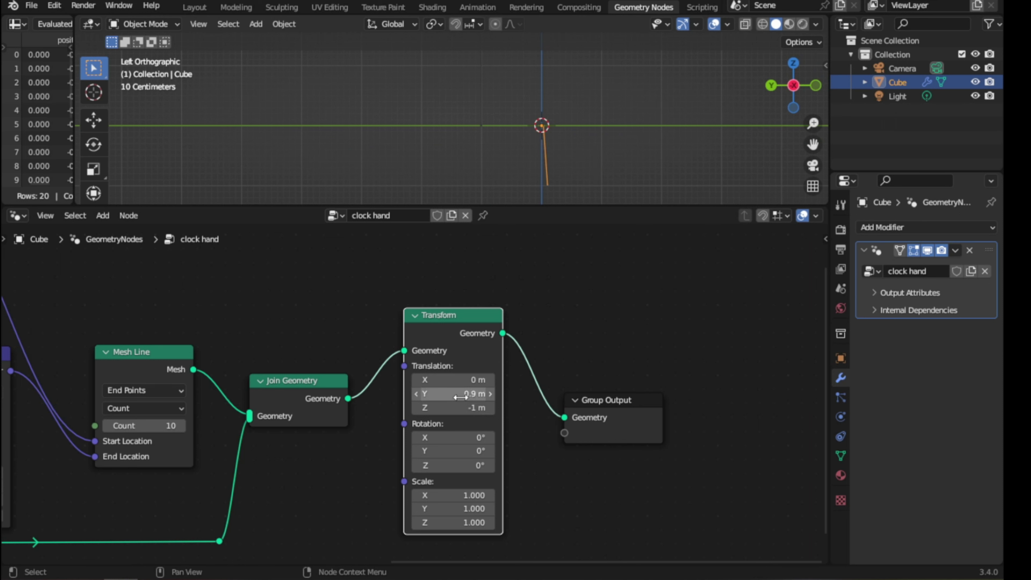
pyautogui.click(479, 394)
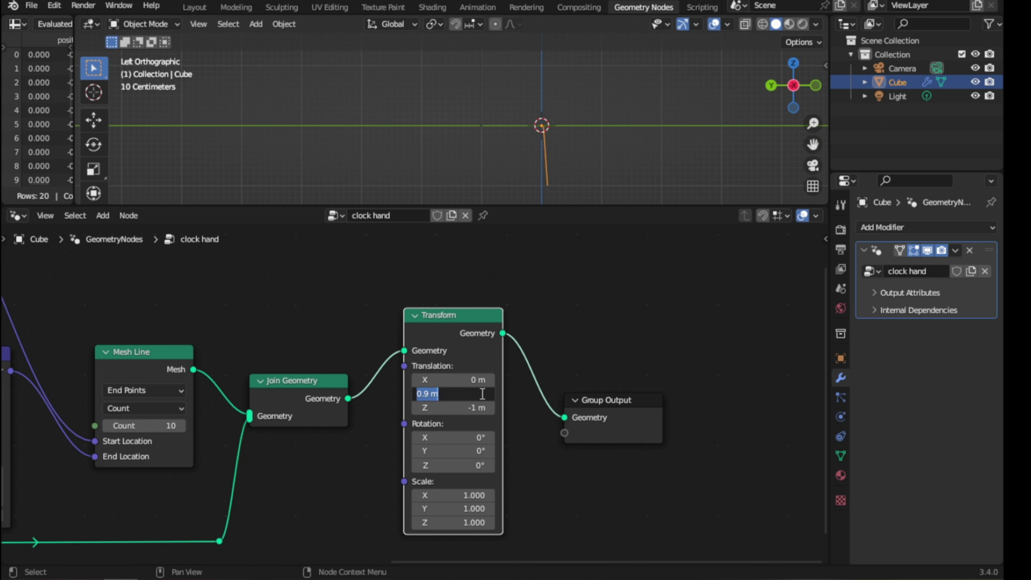
pyautogui.write('1')
pyautogui.press('Return')
pyautogui.moveTo(549, 141)
pyautogui.keyDown('shift'); pyautogui.mouseDown(button='middle')
pyautogui.moveTo(567, 145)
pyautogui.moveTo(420, 150)
pyautogui.moveTo(467, 165)
pyautogui.mouseUp(button='middle'); pyautogui.keyUp('shift')
pyautogui.moveTo(467, 408); pyautogui.dragTo(483, 408)
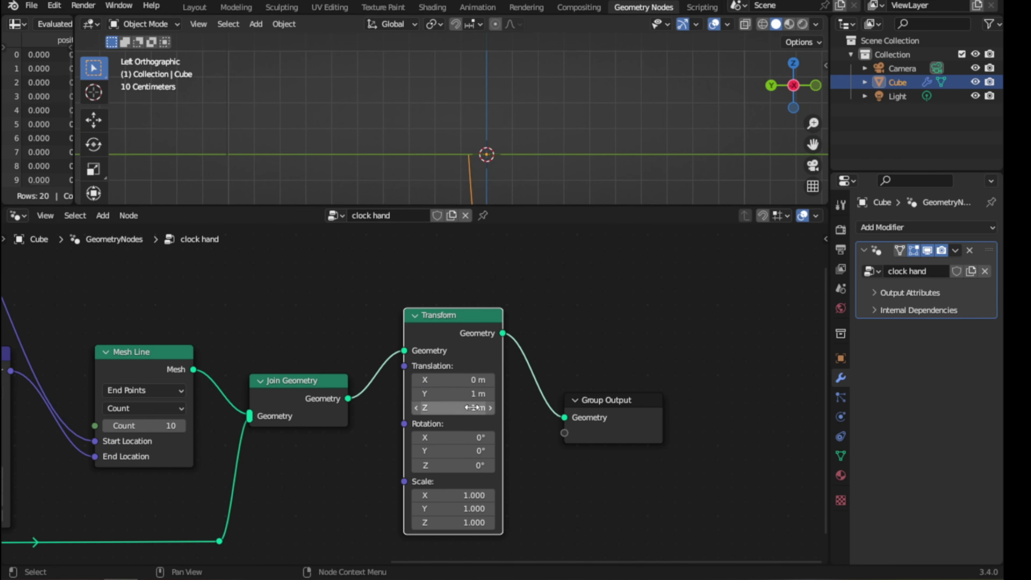
pyautogui.scroll(-3, 505, 110)
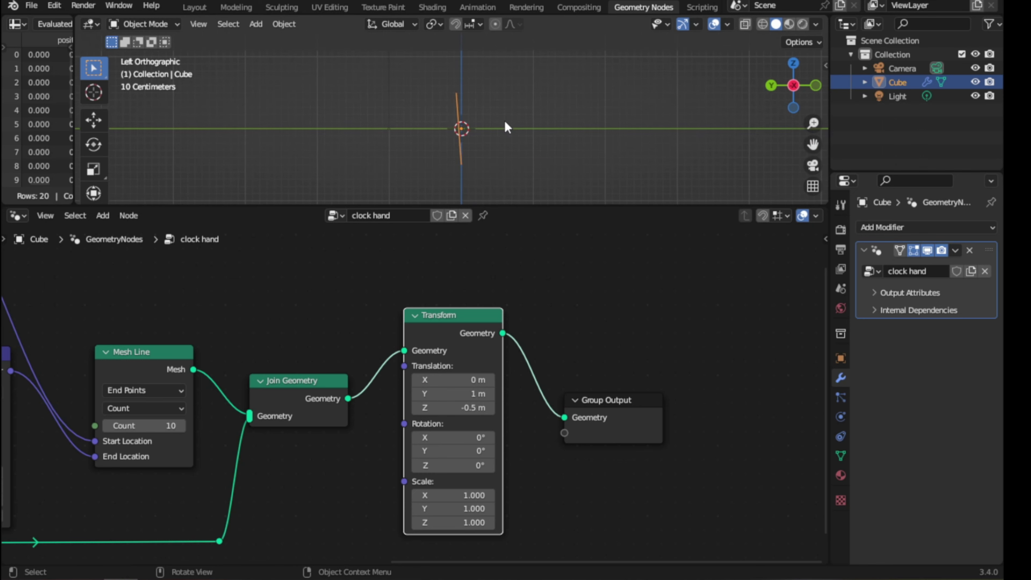
pyautogui.moveTo(467, 408); pyautogui.dragTo(484, 408)
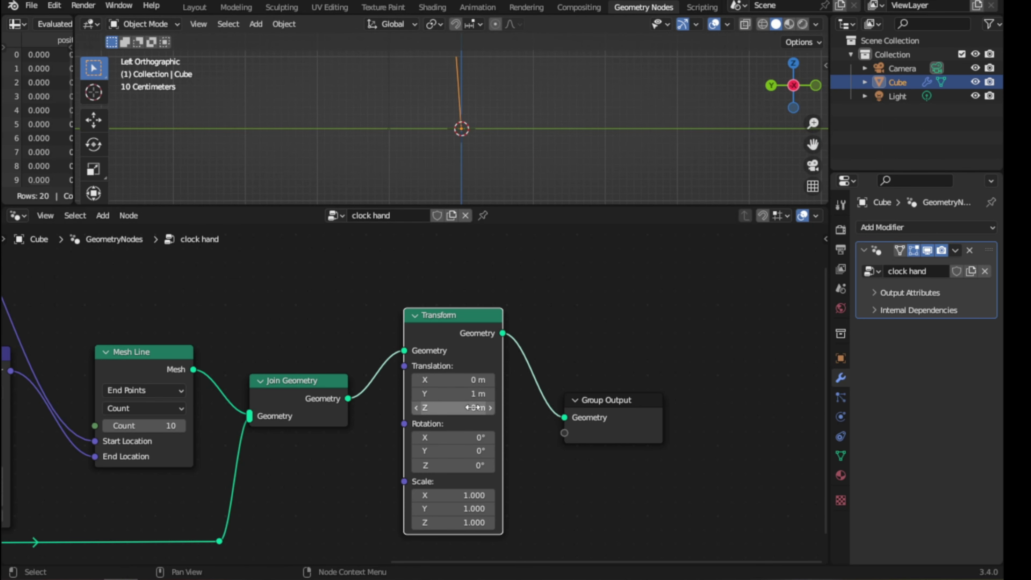
pyautogui.moveTo(216, 471); pyautogui.dragTo(429, 365, button='middle')
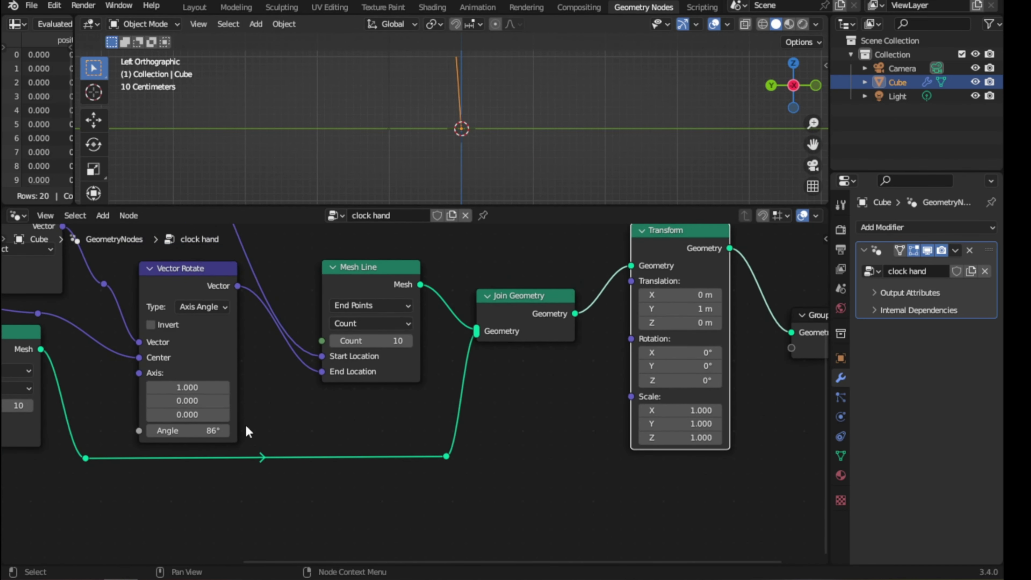
# Sweep the Vector Rotate angle to spin the hand, then view Join Geometry, Transform and Group Output.
pyautogui.moveTo(246, 425); pyautogui.dragTo(231, 474, button='middle')
pyautogui.moveTo(157, 482)
pyautogui.mouseDown()
pyautogui.moveTo(140, 480)
pyautogui.moveTo(169, 480)
pyautogui.mouseUp()
pyautogui.scroll(-2, 411, 362)
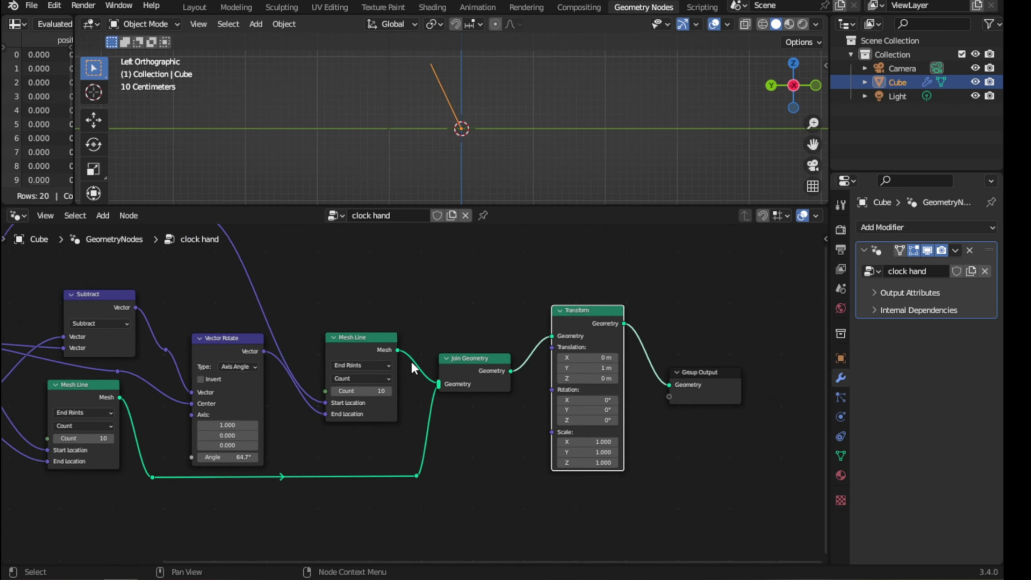
pyautogui.moveTo(424, 387); pyautogui.dragTo(277, 407, button='middle')
pyautogui.scroll(3, 407, 376)
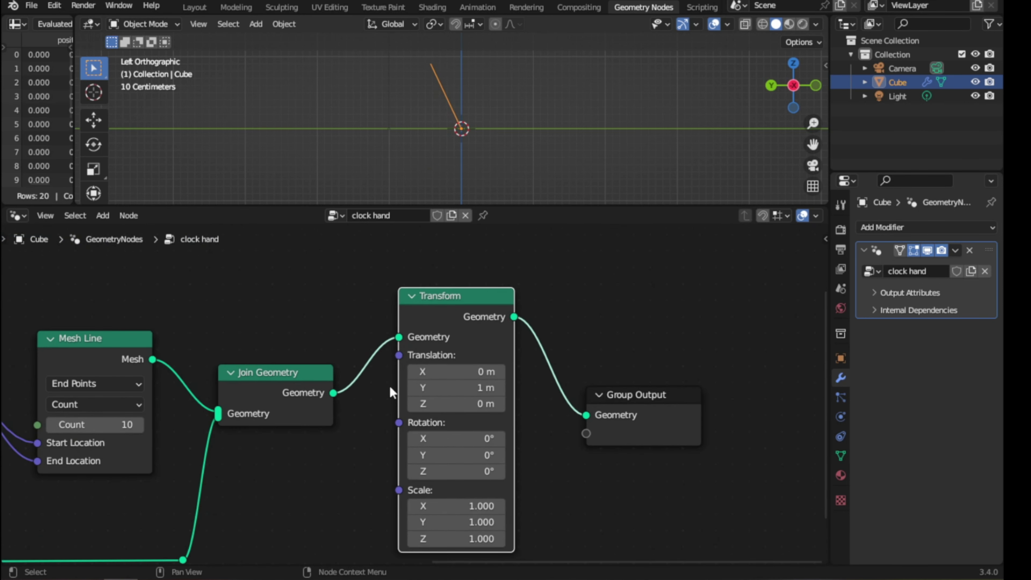
pyautogui.moveTo(390, 386)
pyautogui.mouseDown(button='middle')
pyautogui.moveTo(437, 387)
pyautogui.moveTo(288, 385)
pyautogui.mouseUp(button='middle')
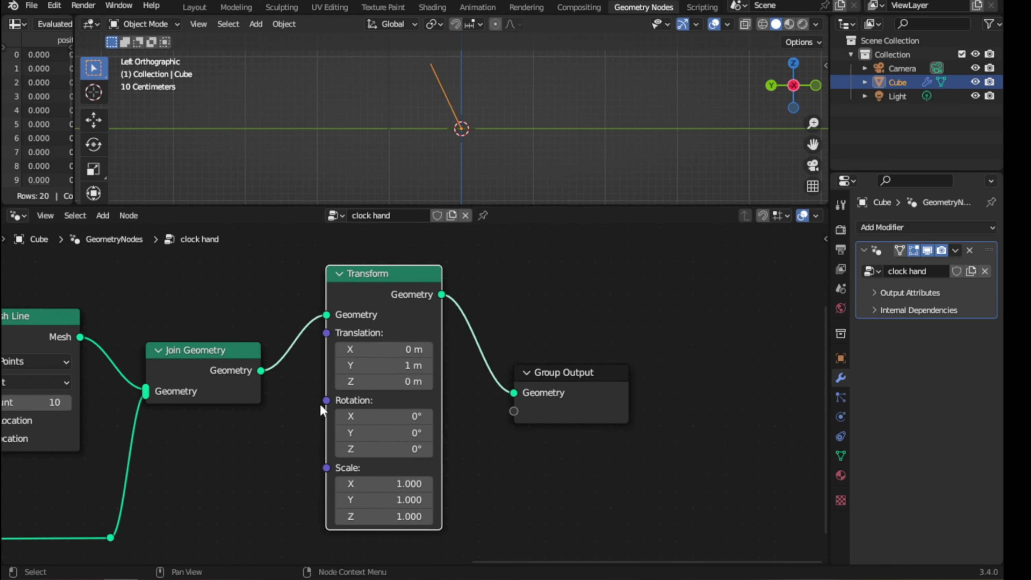
pyautogui.scroll(-1, 321, 398)
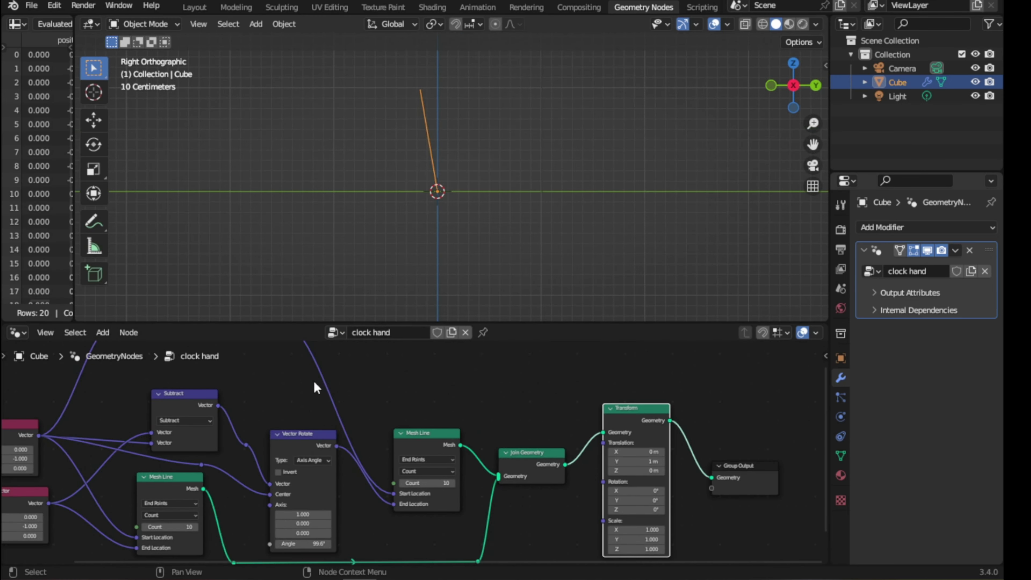
pyautogui.scroll(-2, 312, 394)
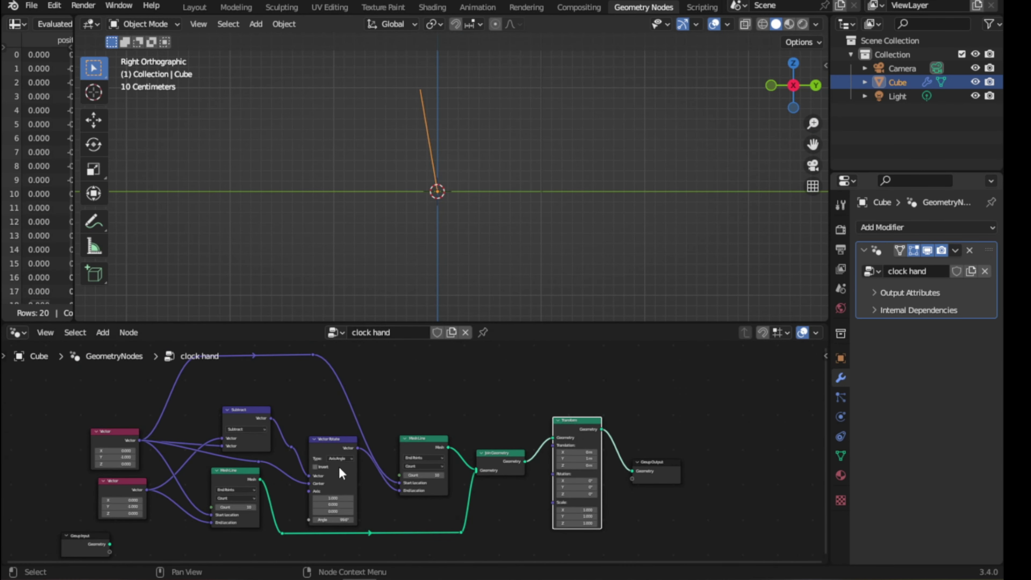
pyautogui.scroll(2, 342, 474)
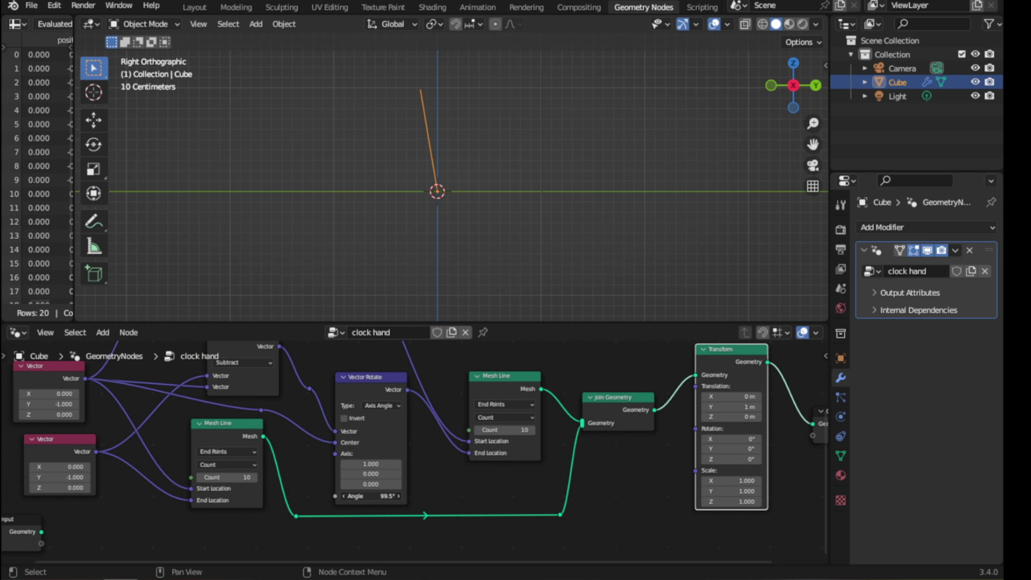
# Set the Vector Rotate angle to 159° and return to the Layout workspace.
pyautogui.moveTo(371, 496)
pyautogui.mouseDown()
pyautogui.moveTo(353, 496)
pyautogui.moveTo(390, 496)
pyautogui.mouseUp()
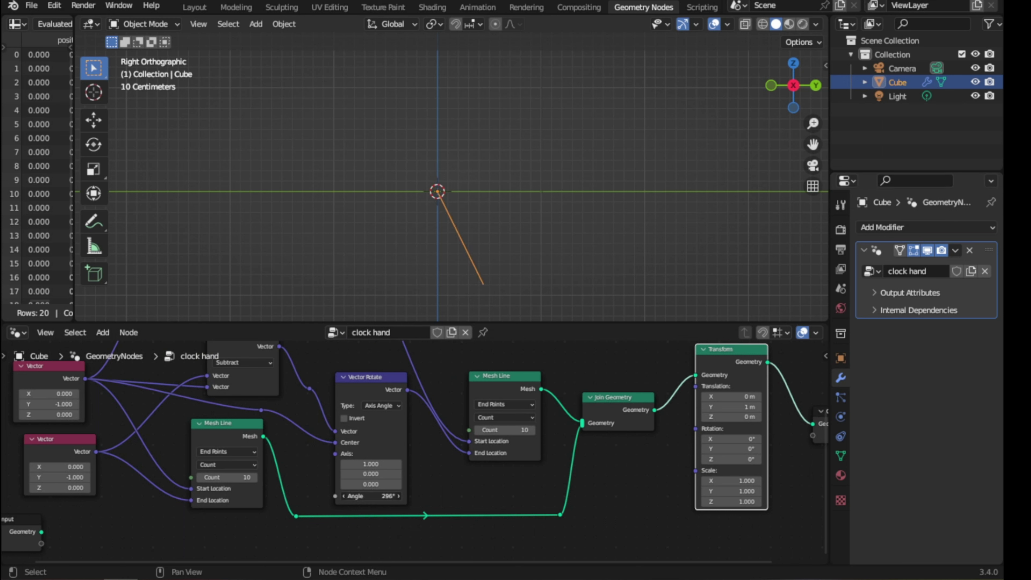
pyautogui.moveTo(371, 496); pyautogui.dragTo(301, 343)
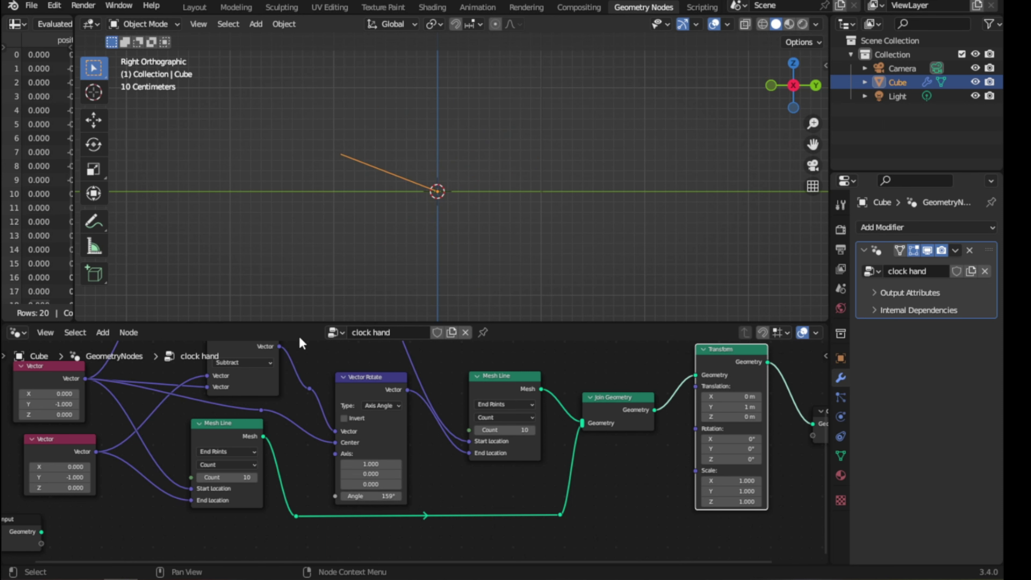
pyautogui.click(205, 24)
pyautogui.click(197, 7)
# Write 'I hope you enjoy my experiment' and 'gracias por ver' below 'start' in the enlarged Text Editor.
pyautogui.press('KP_3')
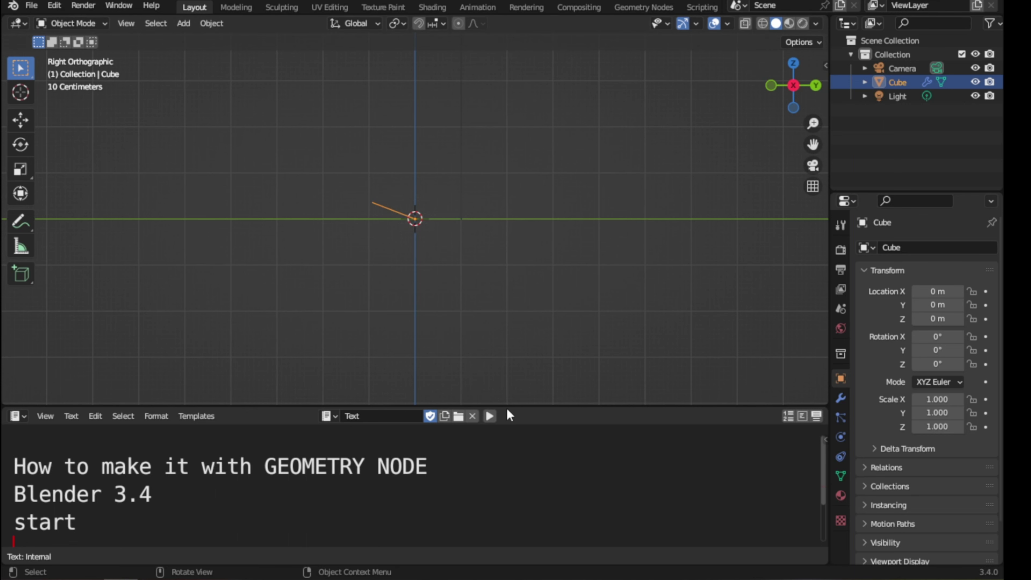
pyautogui.moveTo(512, 404); pyautogui.dragTo(512, 358)
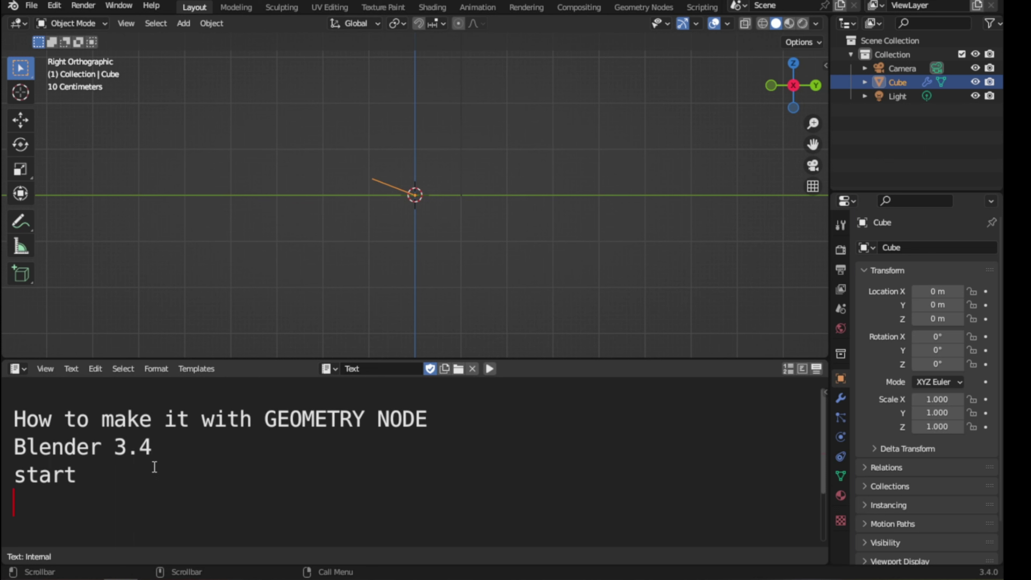
pyautogui.write('I hope')
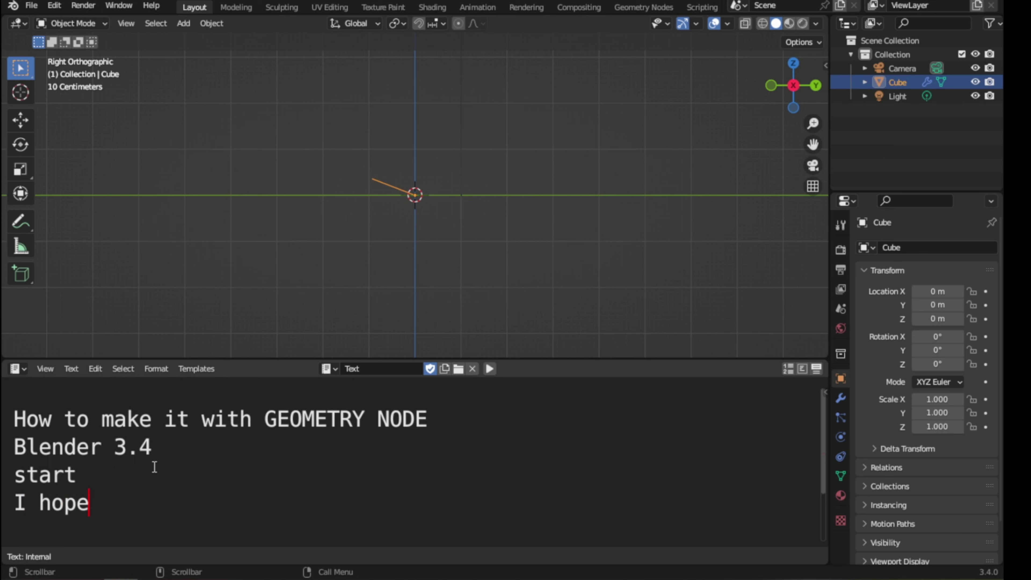
pyautogui.write(' you enjo')
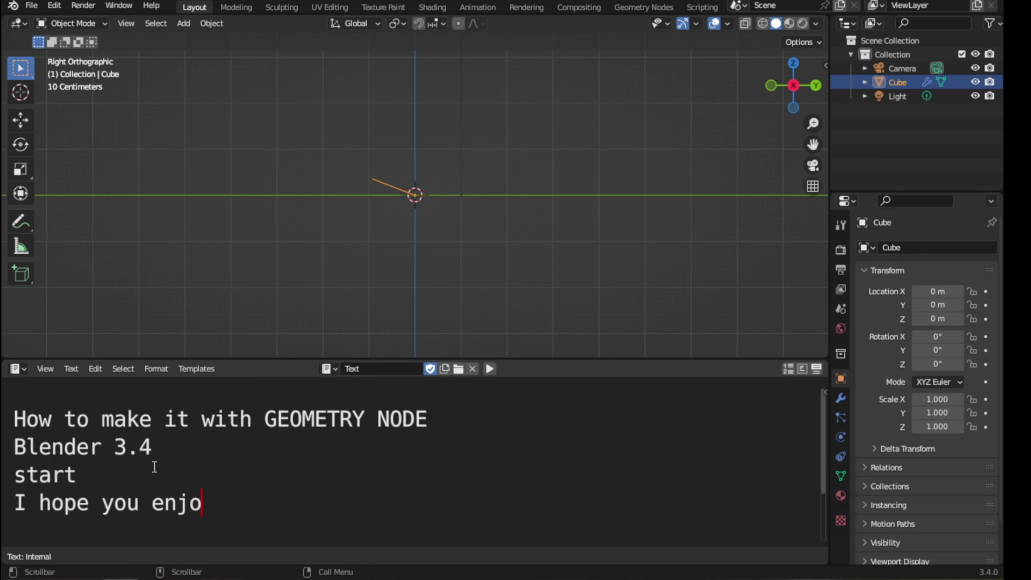
pyautogui.write('y my ex')
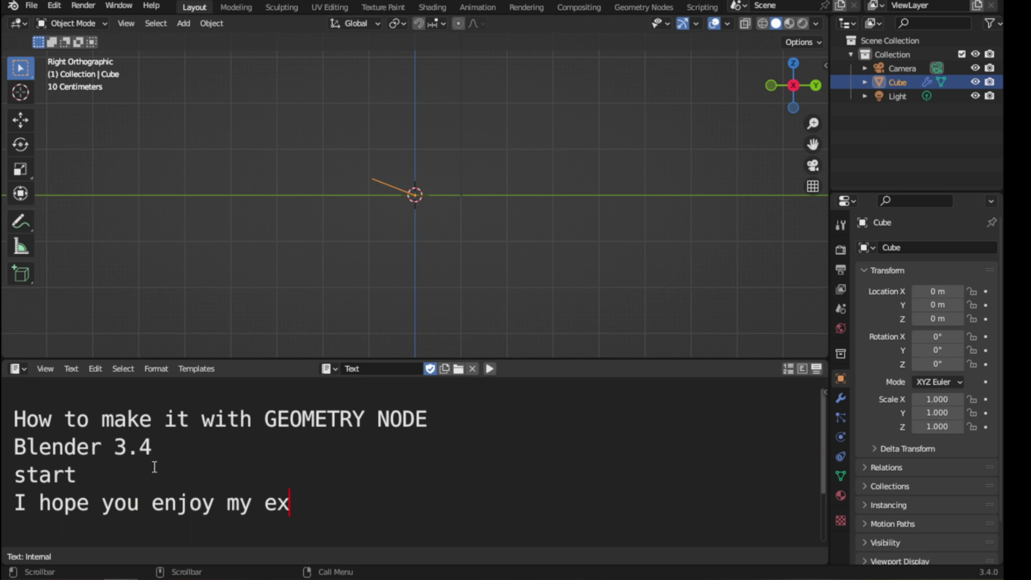
pyautogui.write('periment')
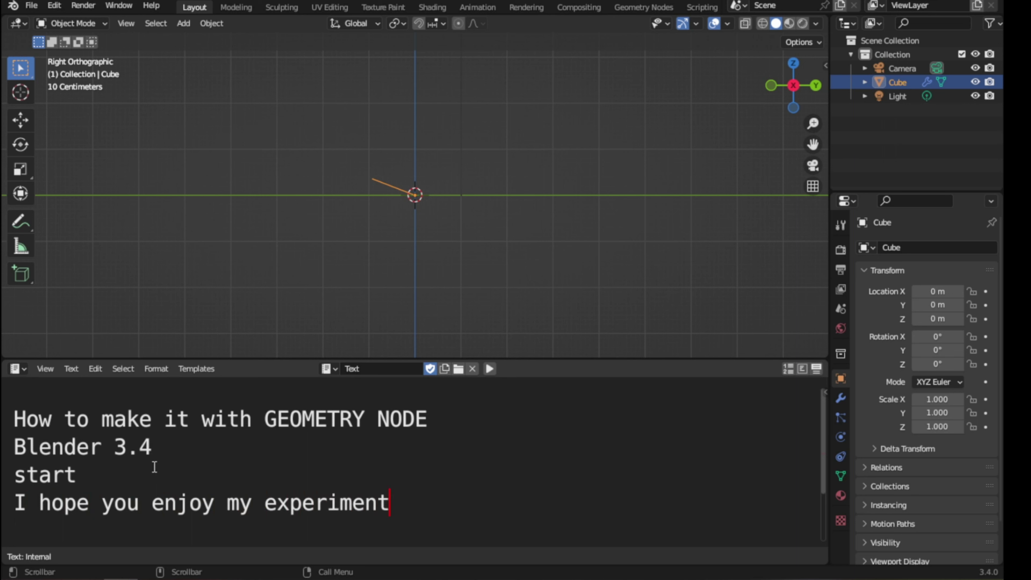
pyautogui.press('Return')
pyautogui.press('Return')
pyautogui.write('gra')
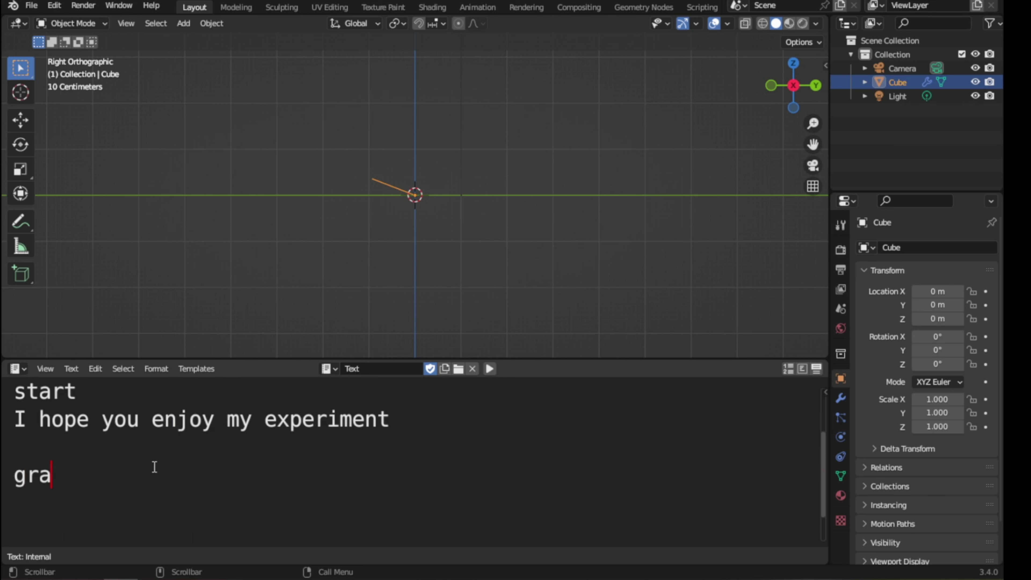
pyautogui.write('cias por ver')
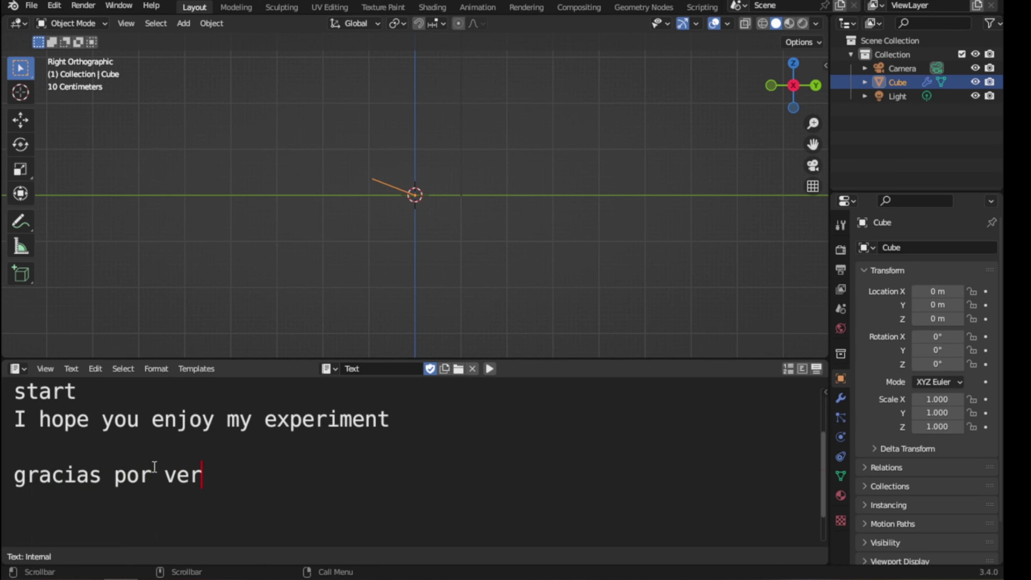
pyautogui.press('Return')
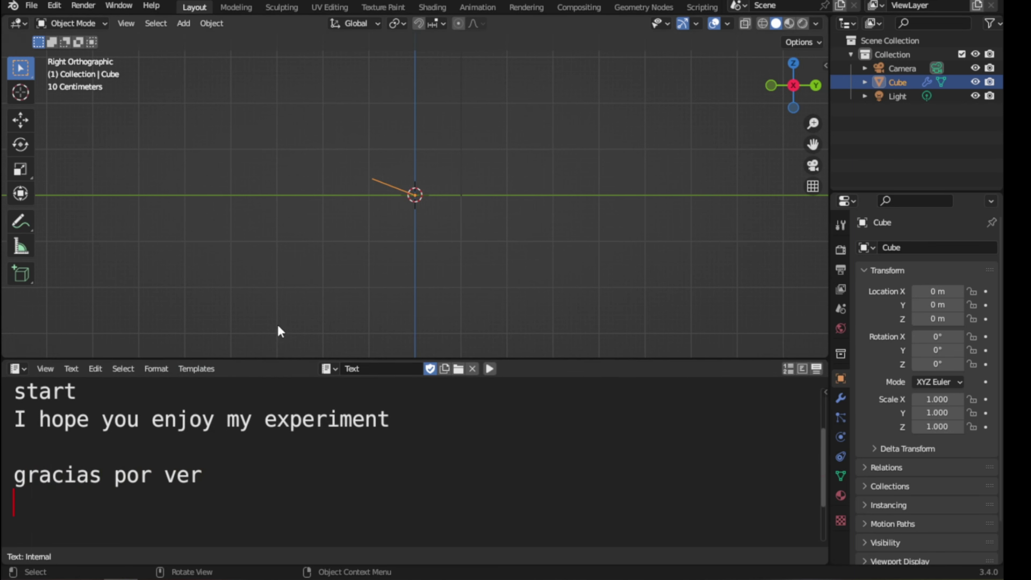
pyautogui.scroll(3, 382, 260)
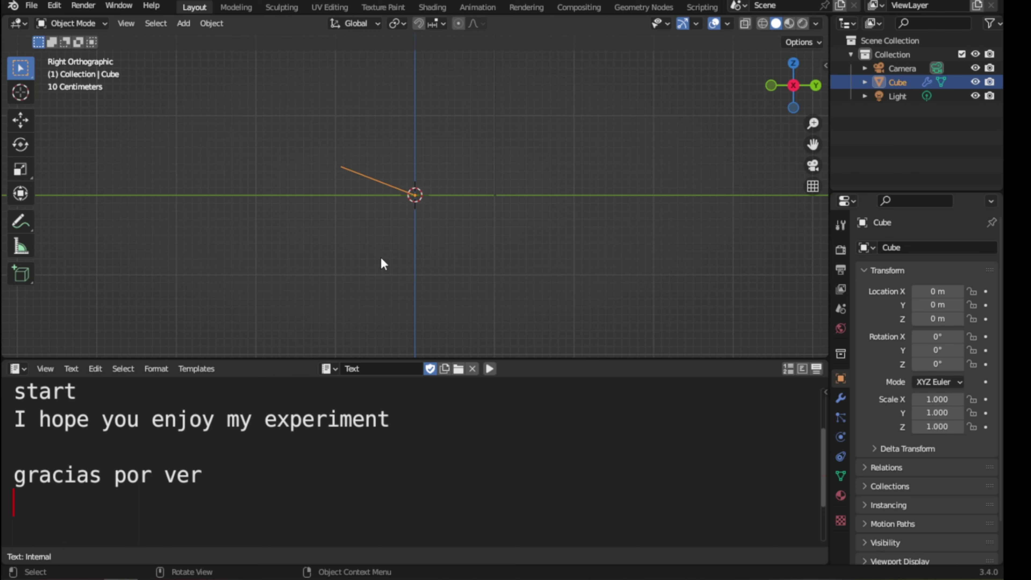